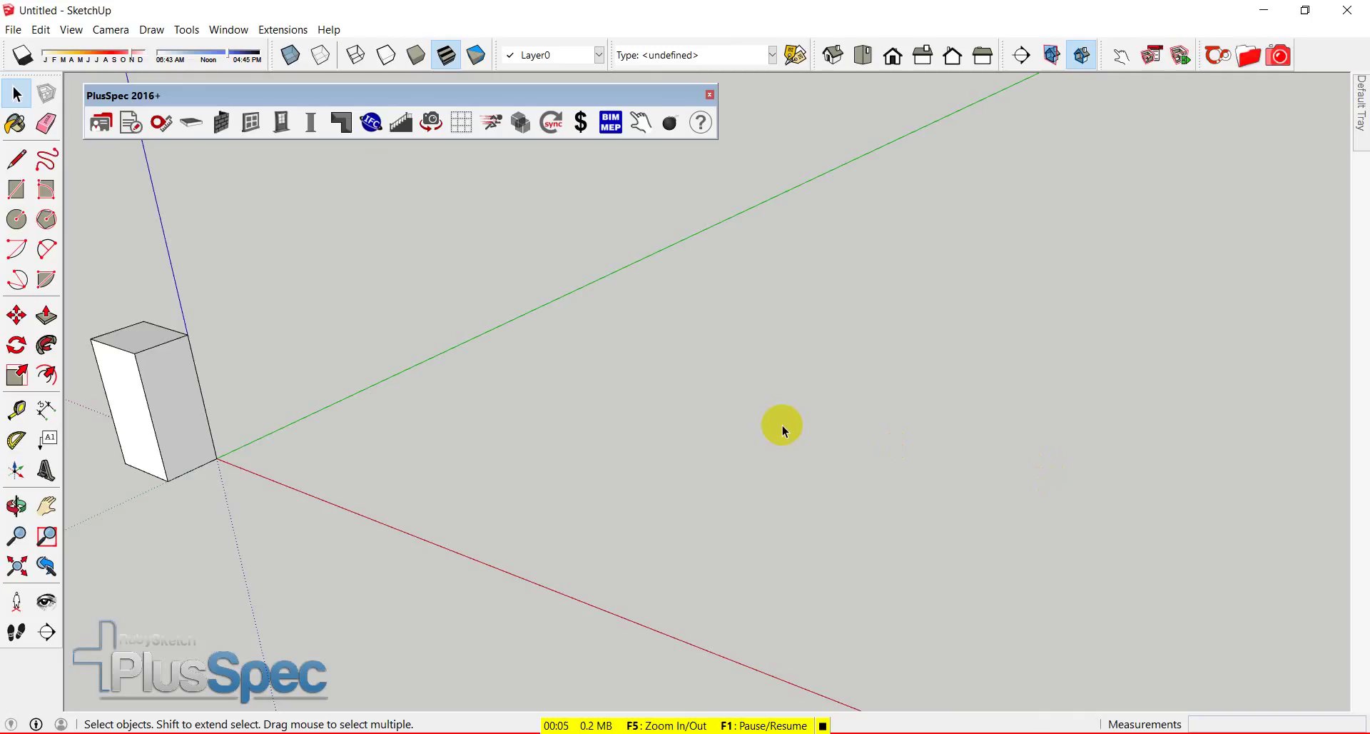
Step: Create a closed rectangle of 2740 mm high masonry veneer walls, about 4200 by 3700 mm, beside the red axis
{"action": "middle_click_drag", "start_coordinate": [600, 465], "coordinate": [571, 413]}
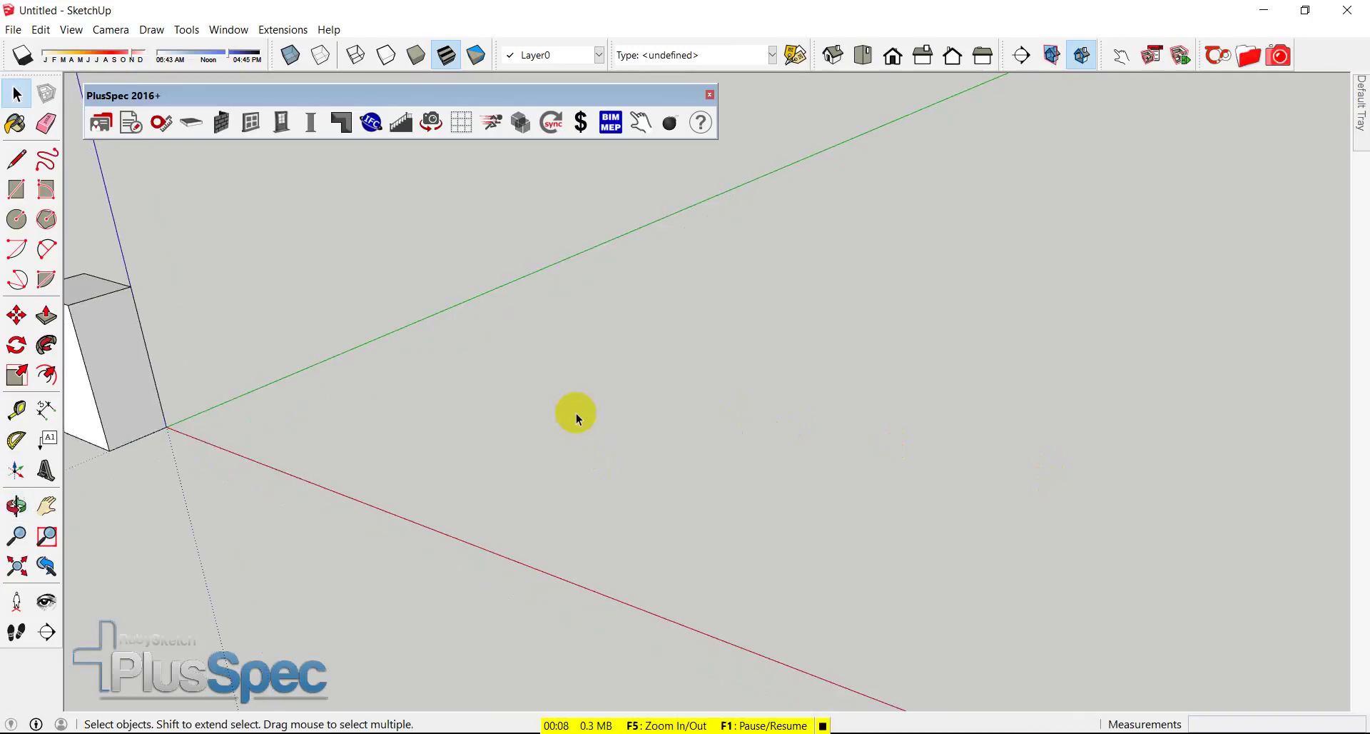
{"action": "left_click", "coordinate": [221, 123]}
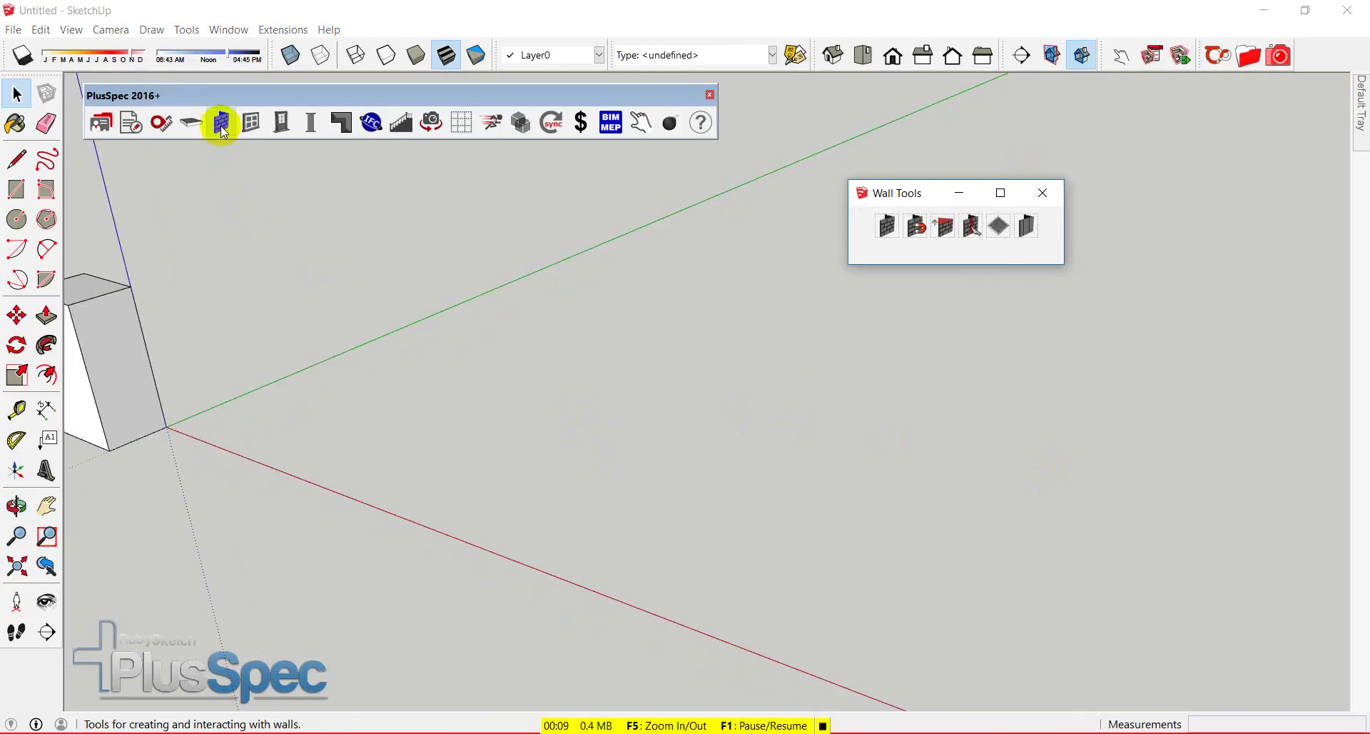
{"action": "left_click", "coordinate": [886, 227]}
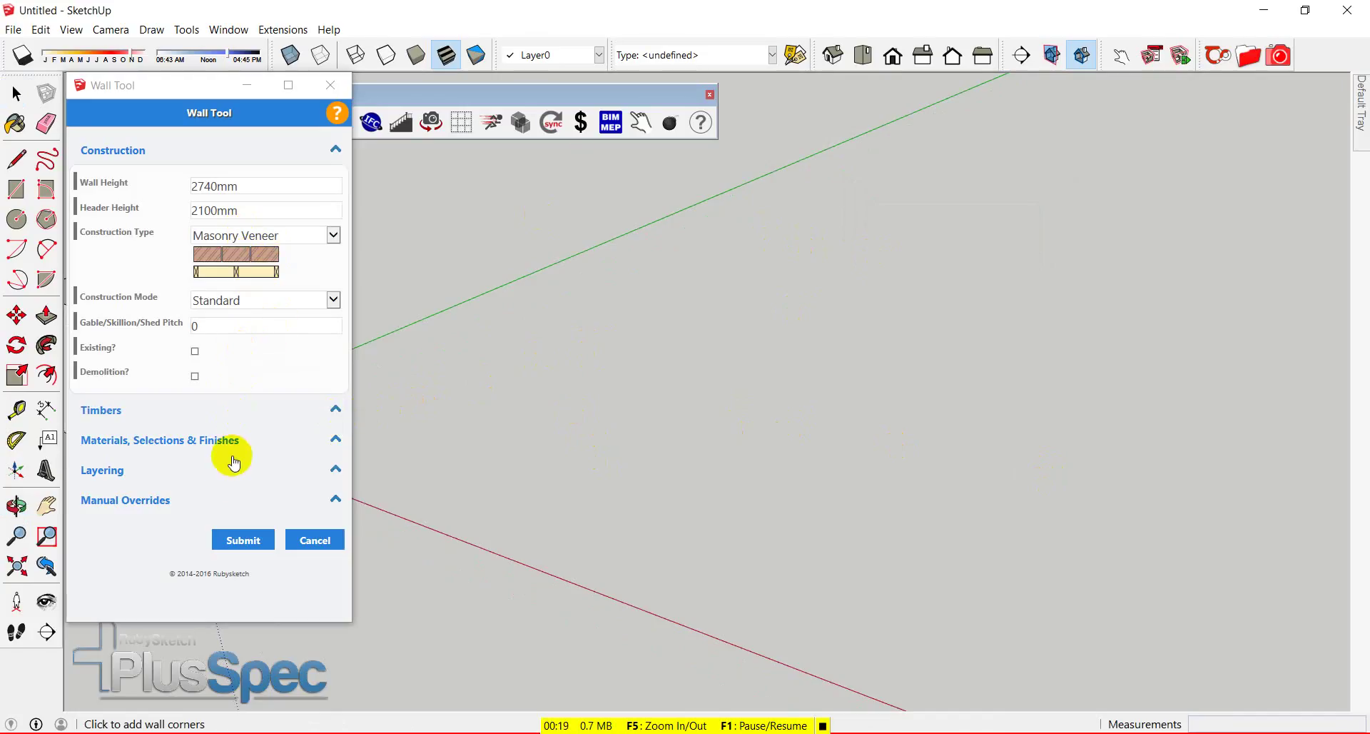
{"action": "left_click", "coordinate": [238, 542]}
{"action": "left_click", "coordinate": [758, 523]}
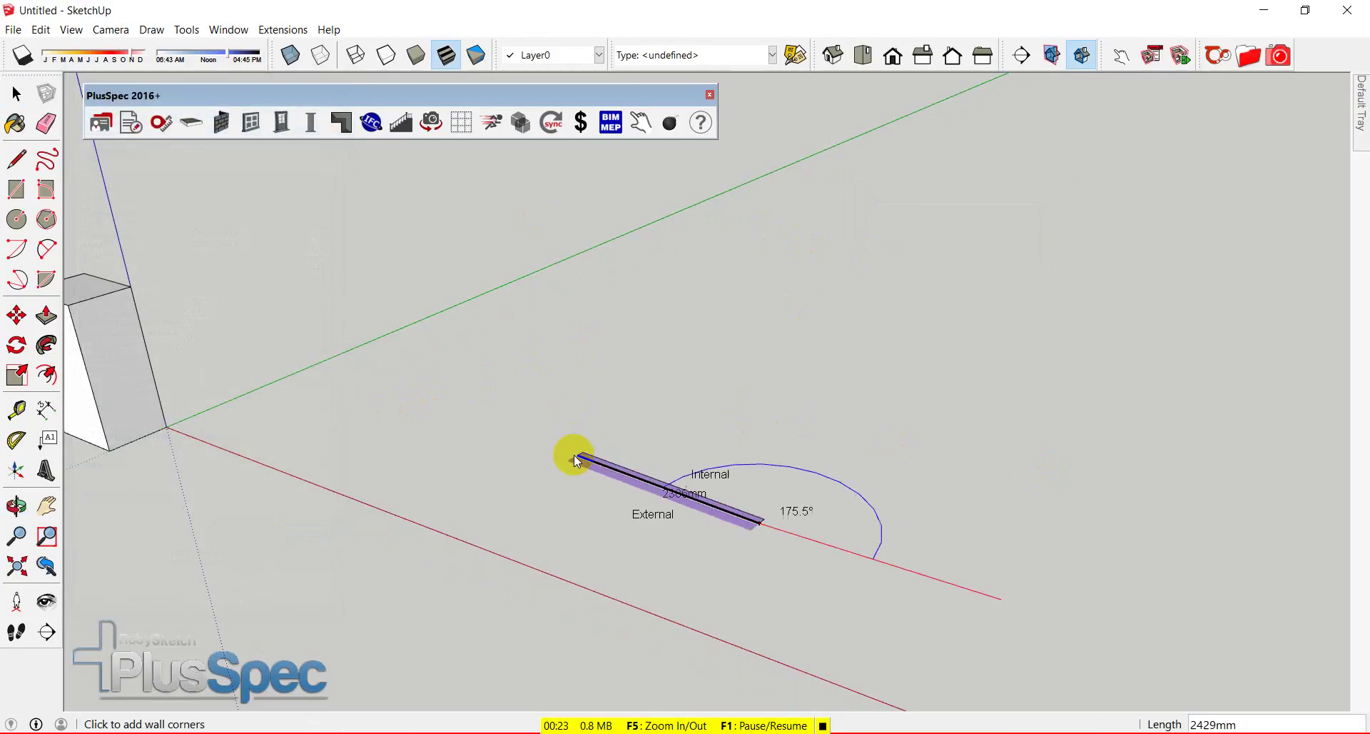
{"action": "left_click", "coordinate": [442, 424]}
{"action": "left_click", "coordinate": [624, 323]}
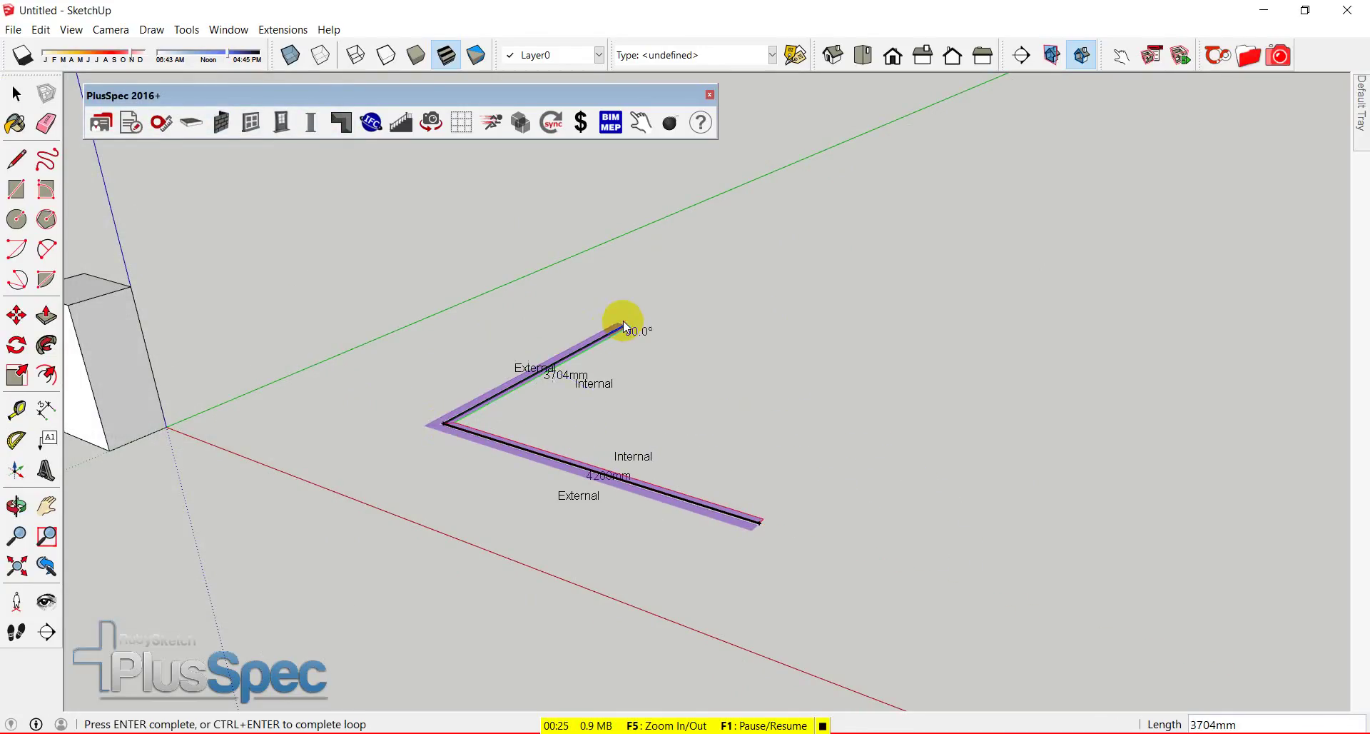
{"action": "left_click", "coordinate": [902, 386]}
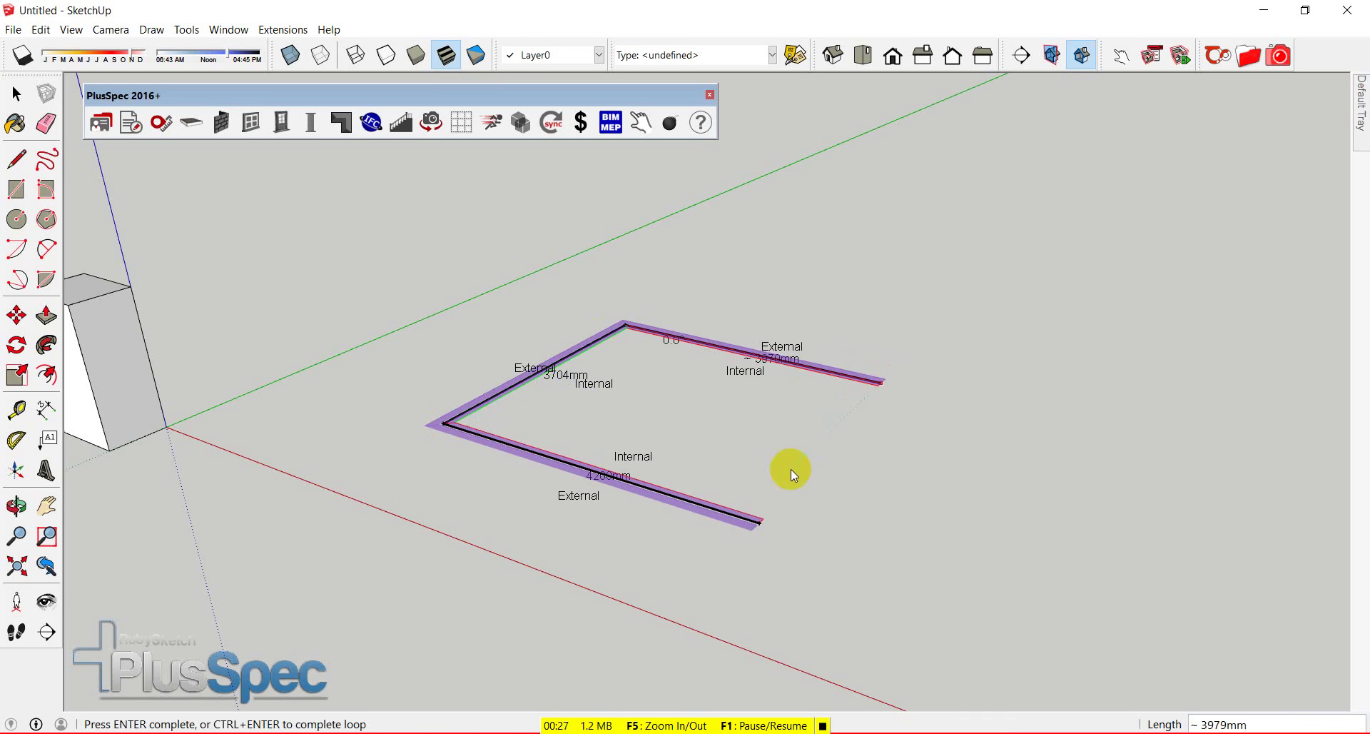
{"action": "left_click", "coordinate": [760, 525]}
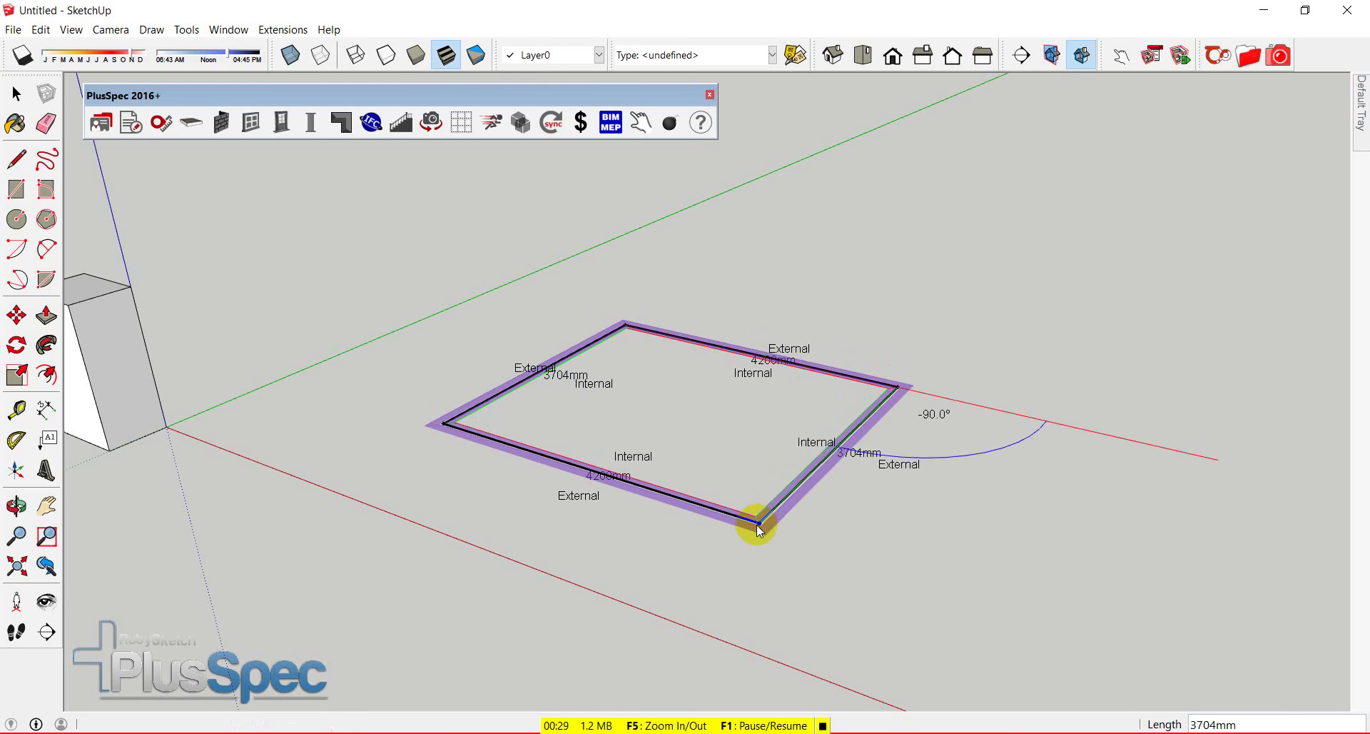
Step: Examine the underside of the walls at the corners for the brick, cavity and frame layers
{"action": "mouse_move", "coordinate": [741, 528]}
{"action": "middle_mouse_down"}
{"action": "mouse_move", "coordinate": [643, 398]}
{"action": "mouse_move", "coordinate": [651, 204]}
{"action": "mouse_move", "coordinate": [718, 239]}
{"action": "mouse_move", "coordinate": [737, 313]}
{"action": "mouse_move", "coordinate": [807, 403]}
{"action": "mouse_move", "coordinate": [777, 309]}
{"action": "mouse_move", "coordinate": [576, 495]}
{"action": "mouse_move", "coordinate": [490, 389]}
{"action": "middle_mouse_up"}
{"action": "scroll", "coordinate": [637, 264], "scroll_direction": "up", "scroll_amount": 4}
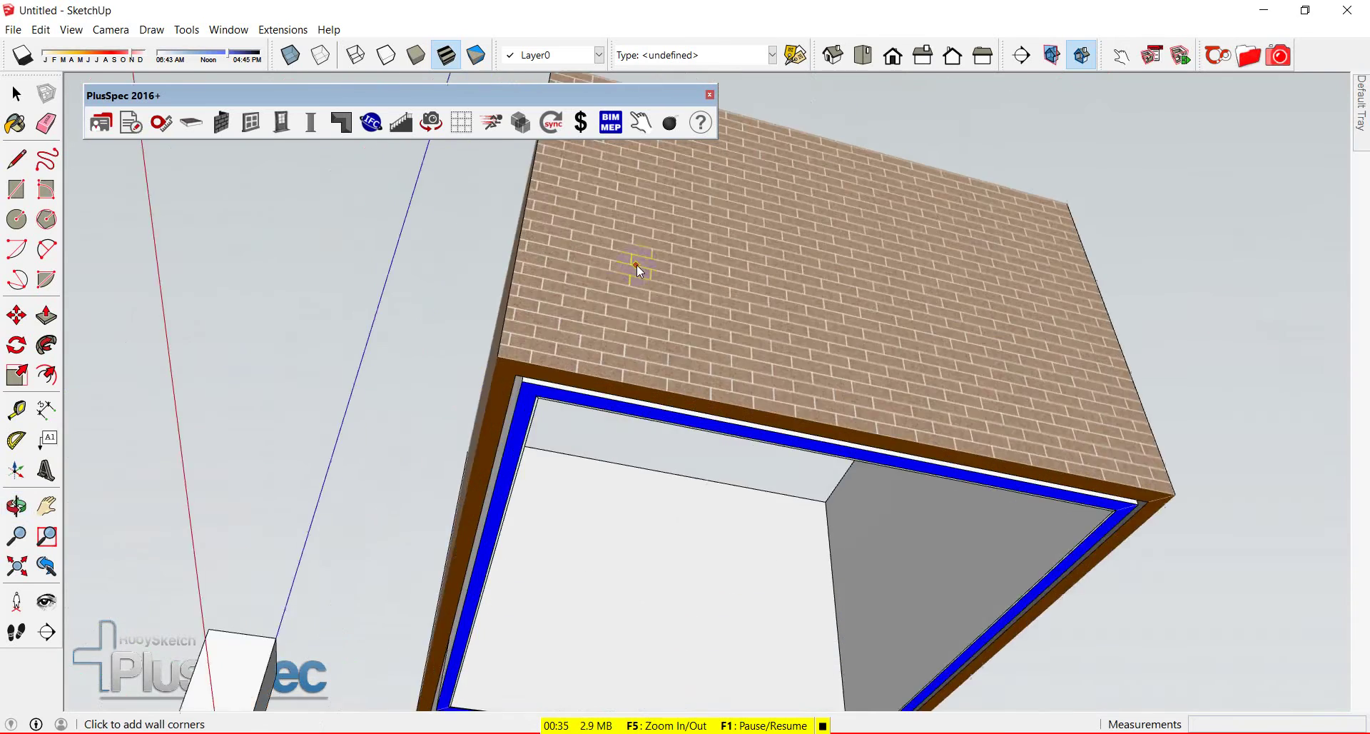
{"action": "middle_click_drag", "start_coordinate": [535, 328], "coordinate": [645, 288]}
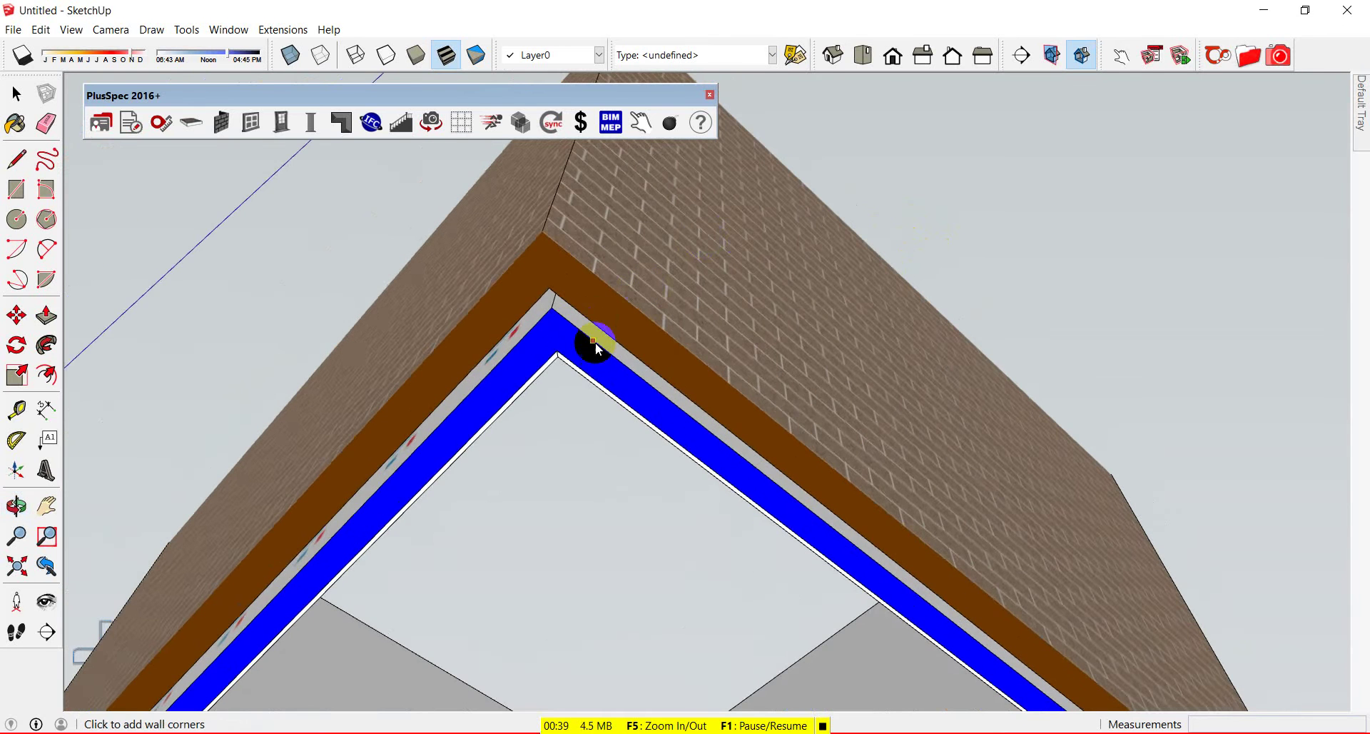
{"action": "scroll", "coordinate": [642, 384], "scroll_direction": "down", "scroll_amount": 3}
{"action": "middle_click_drag", "start_coordinate": [625, 370], "coordinate": [819, 327]}
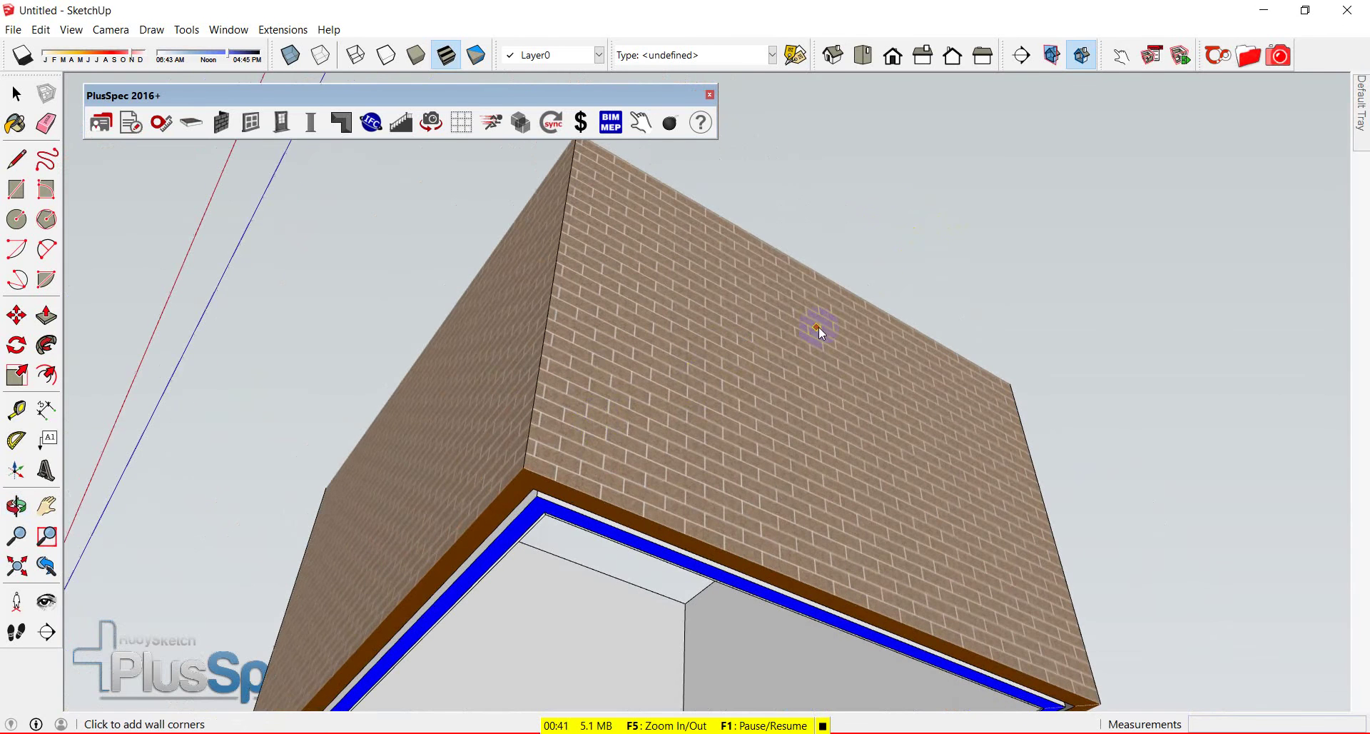
{"action": "middle_click_drag", "start_coordinate": [641, 408], "coordinate": [1116, 271]}
{"action": "scroll", "coordinate": [879, 336], "scroll_direction": "up", "scroll_amount": 3}
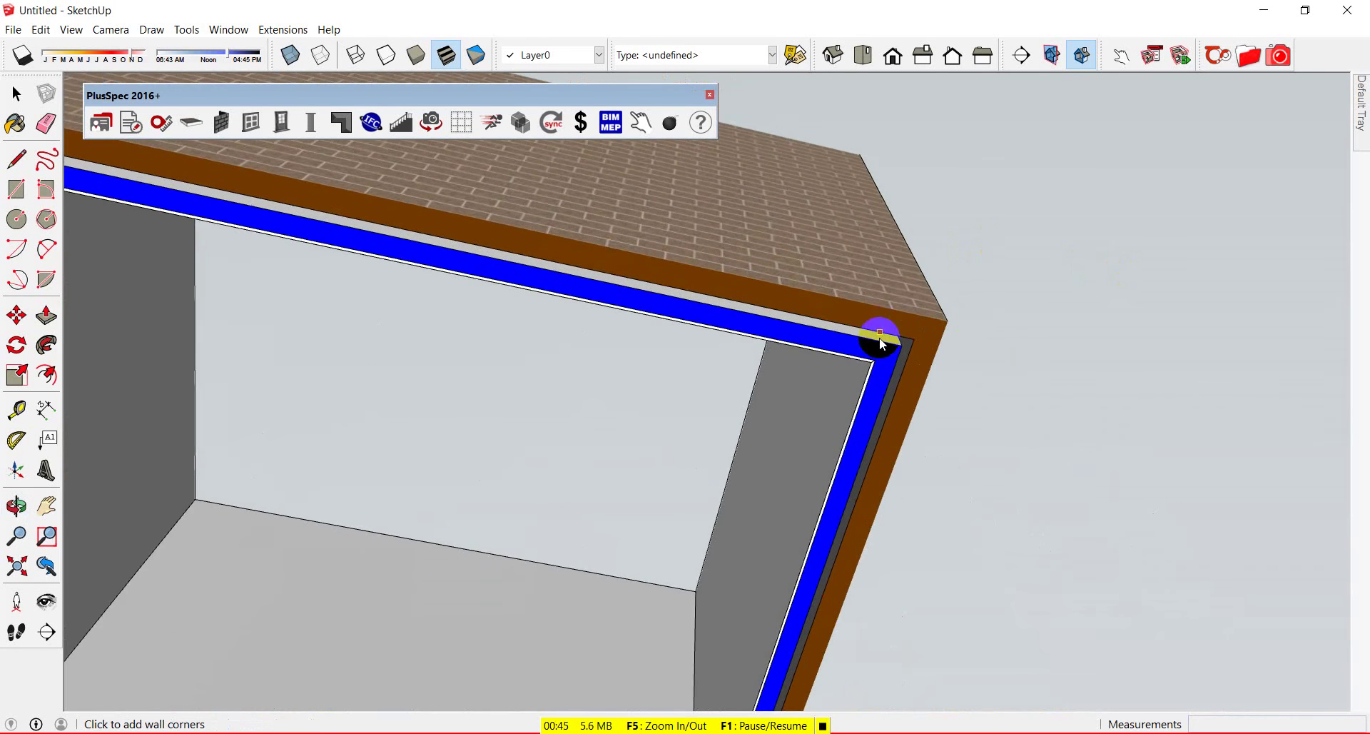
{"action": "left_click", "coordinate": [894, 360]}
{"action": "scroll", "coordinate": [894, 360], "scroll_direction": "down", "scroll_amount": 5}
{"action": "middle_click_drag", "start_coordinate": [887, 361], "coordinate": [676, 367]}
Step: Generate a floor face from the connected brick walls
{"action": "right_click", "coordinate": [740, 280]}
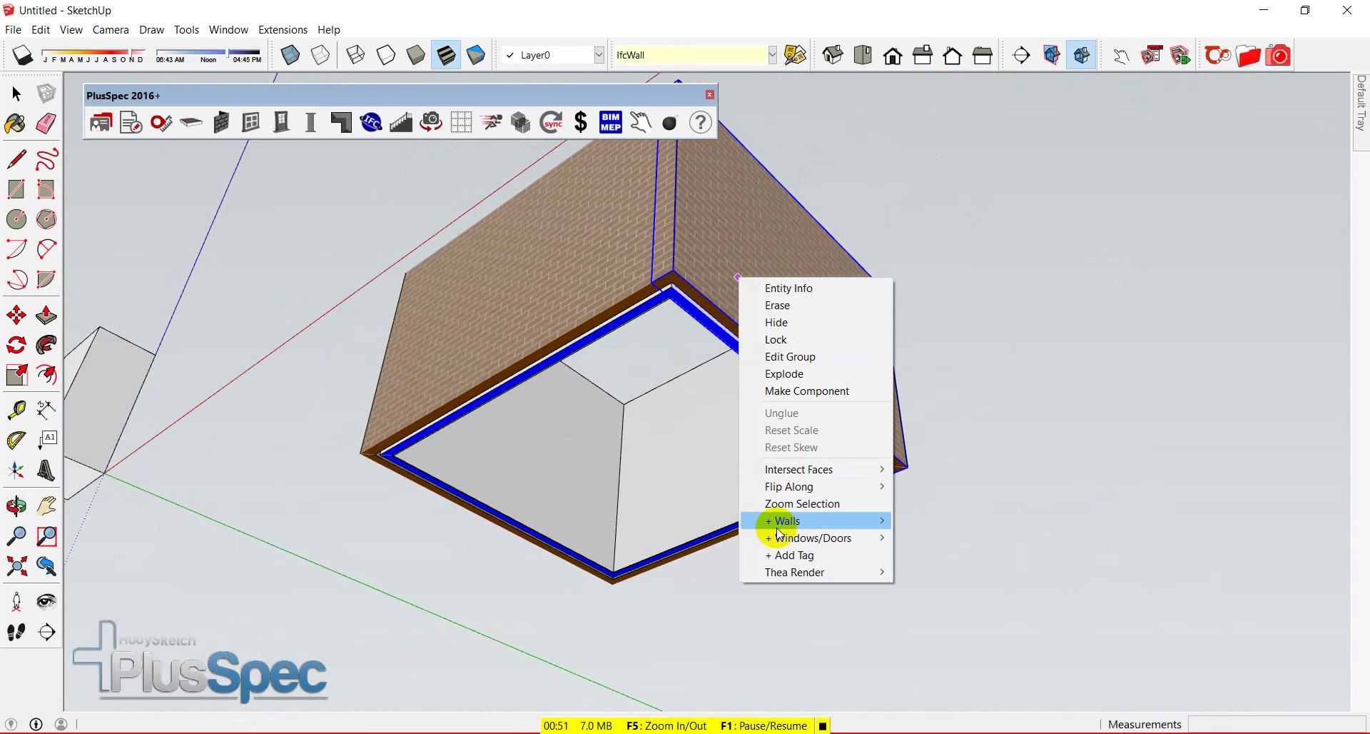
{"action": "mouse_move", "coordinate": [797, 532]}
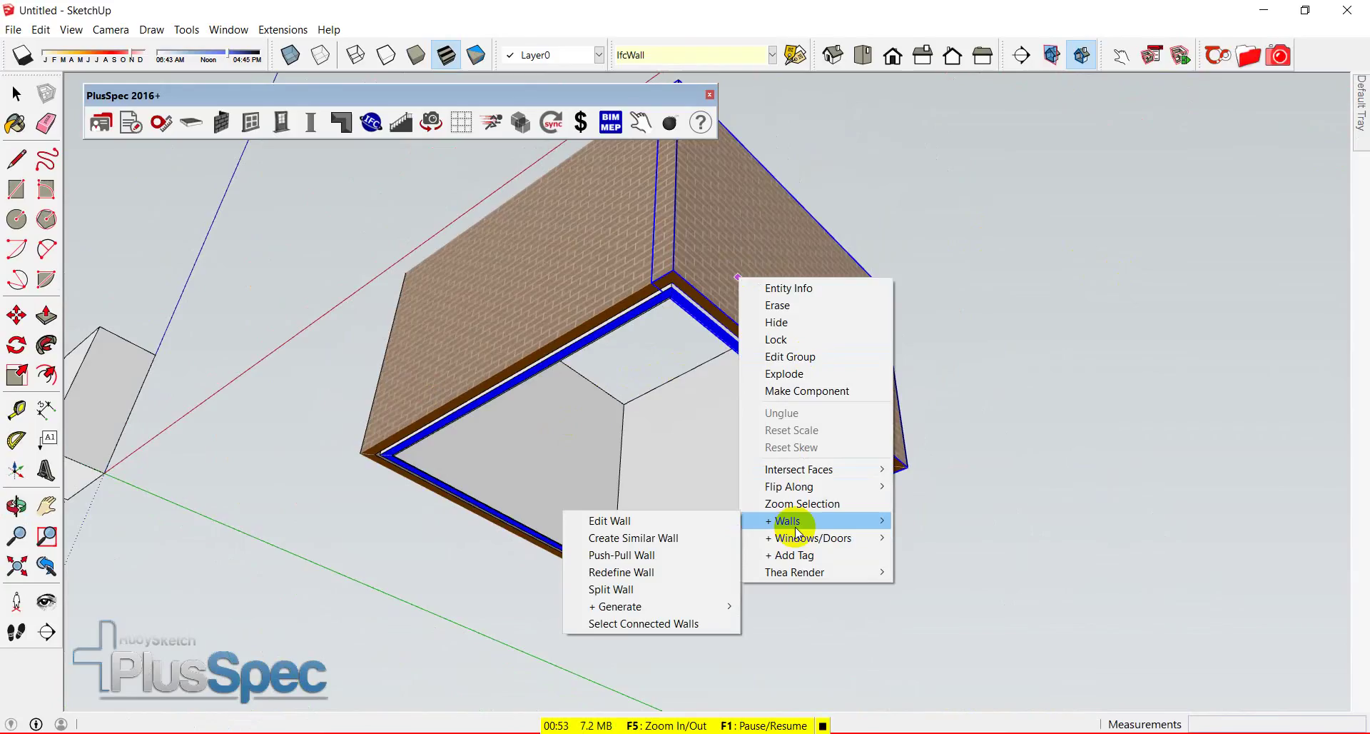
{"action": "mouse_move", "coordinate": [664, 608]}
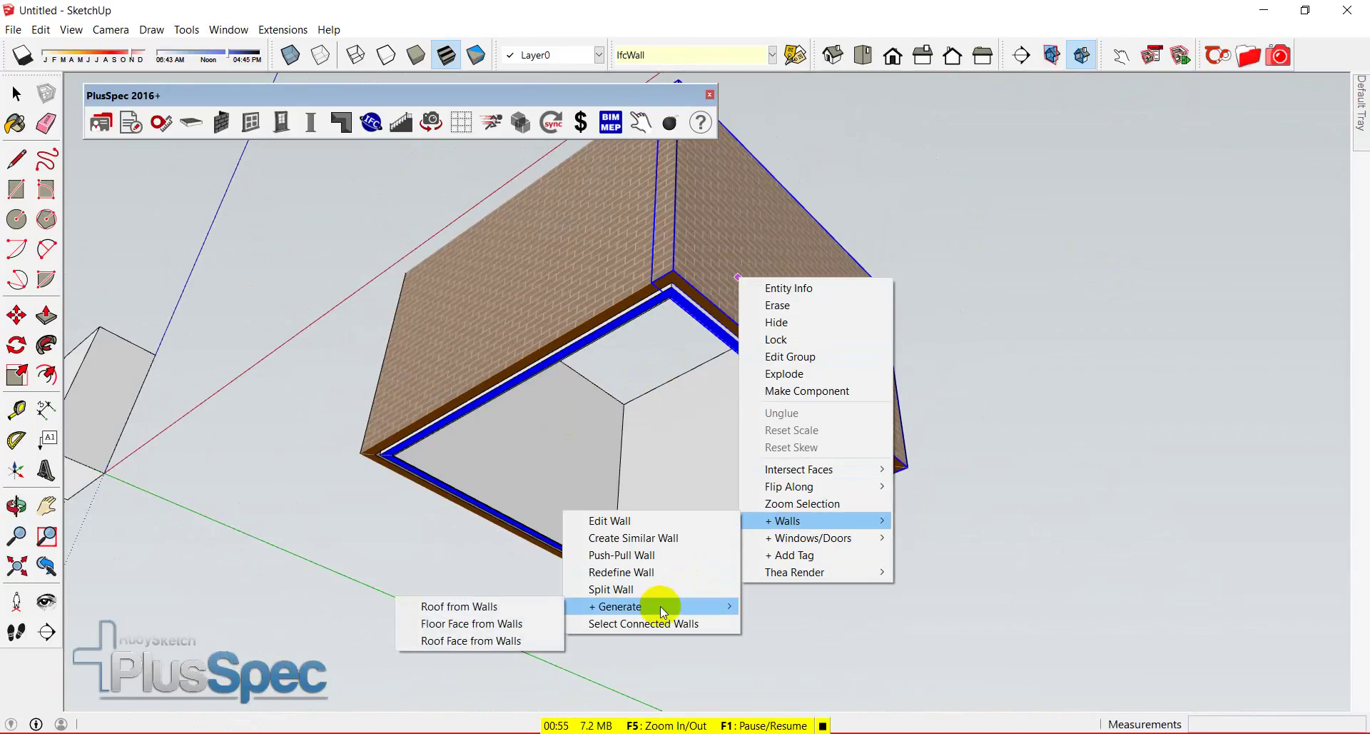
{"action": "left_click", "coordinate": [529, 631]}
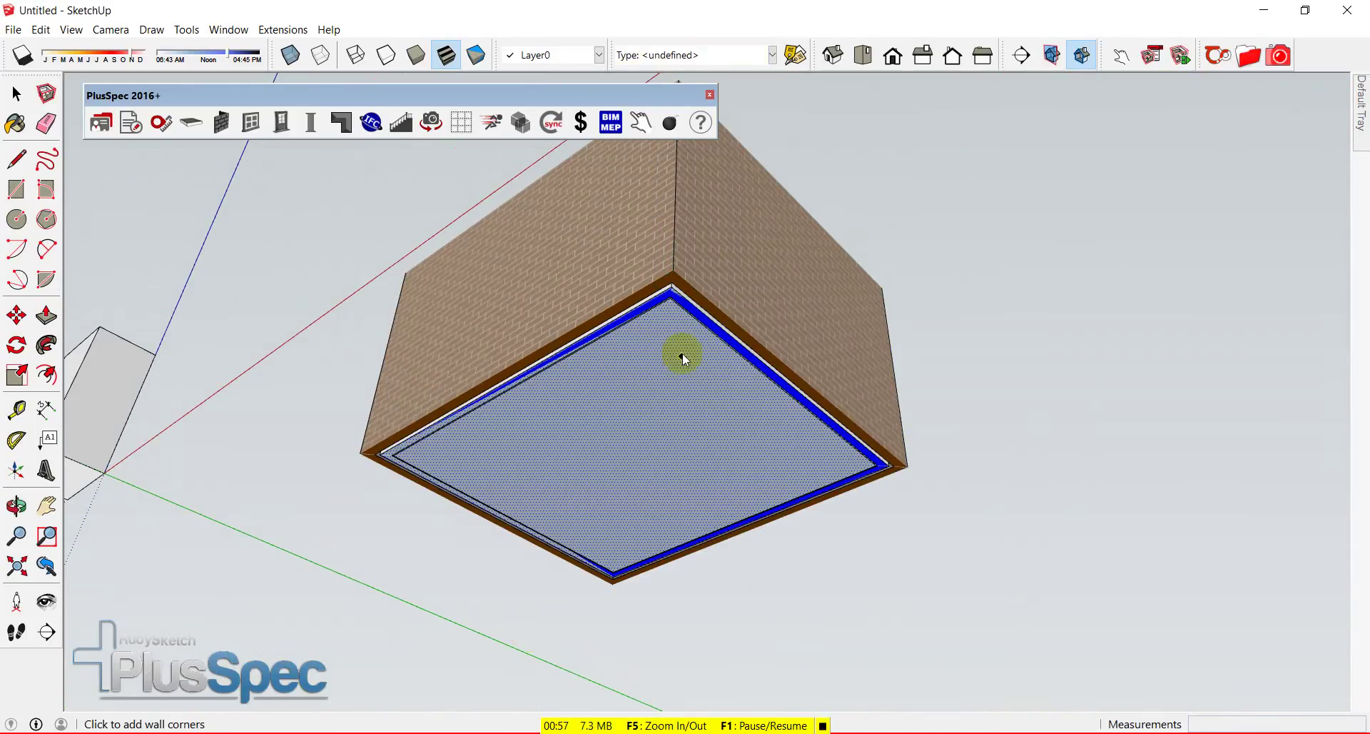
Step: Examine where the floor face's outer edge meets the frame and cavity at the wall corner
{"action": "scroll", "coordinate": [679, 353], "scroll_direction": "up", "scroll_amount": 6}
{"action": "scroll", "coordinate": [658, 276], "scroll_direction": "up", "scroll_amount": 3}
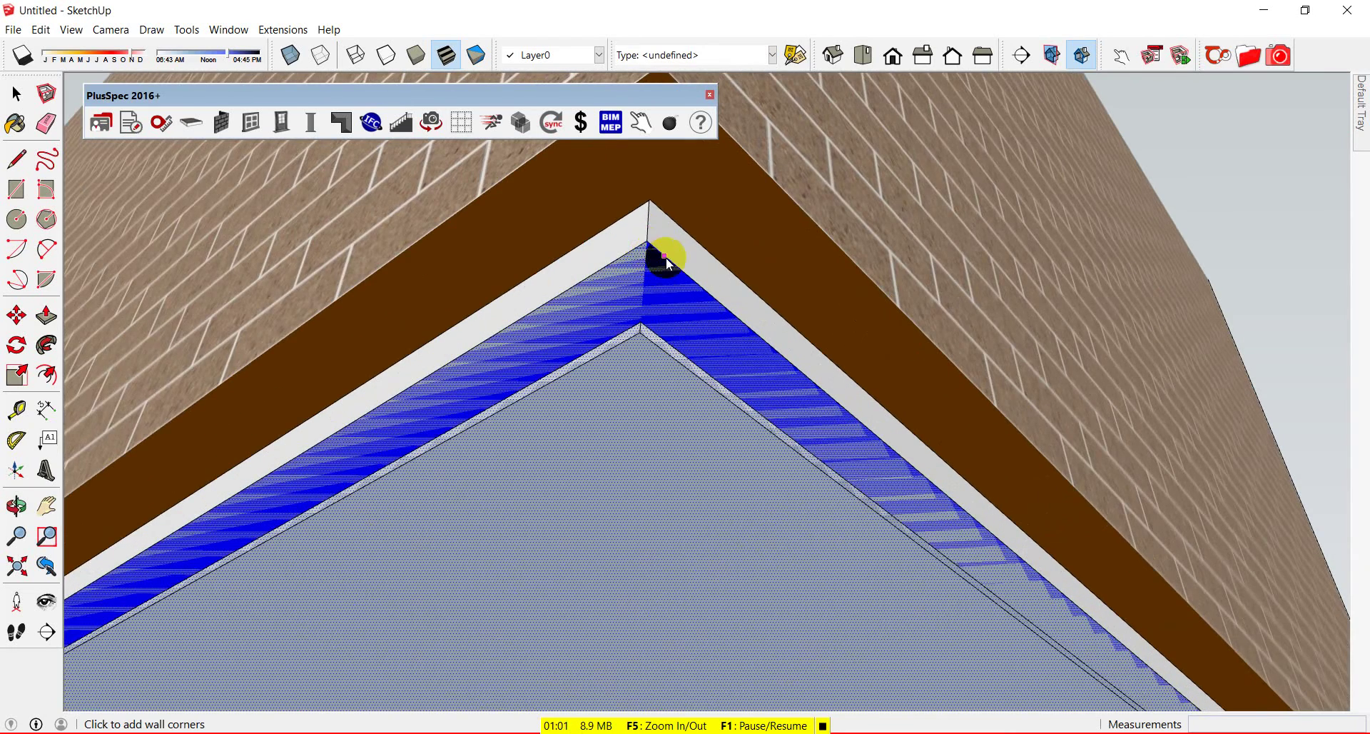
{"action": "scroll", "coordinate": [678, 268], "scroll_direction": "down", "scroll_amount": 3}
{"action": "scroll", "coordinate": [691, 285], "scroll_direction": "down", "scroll_amount": 3}
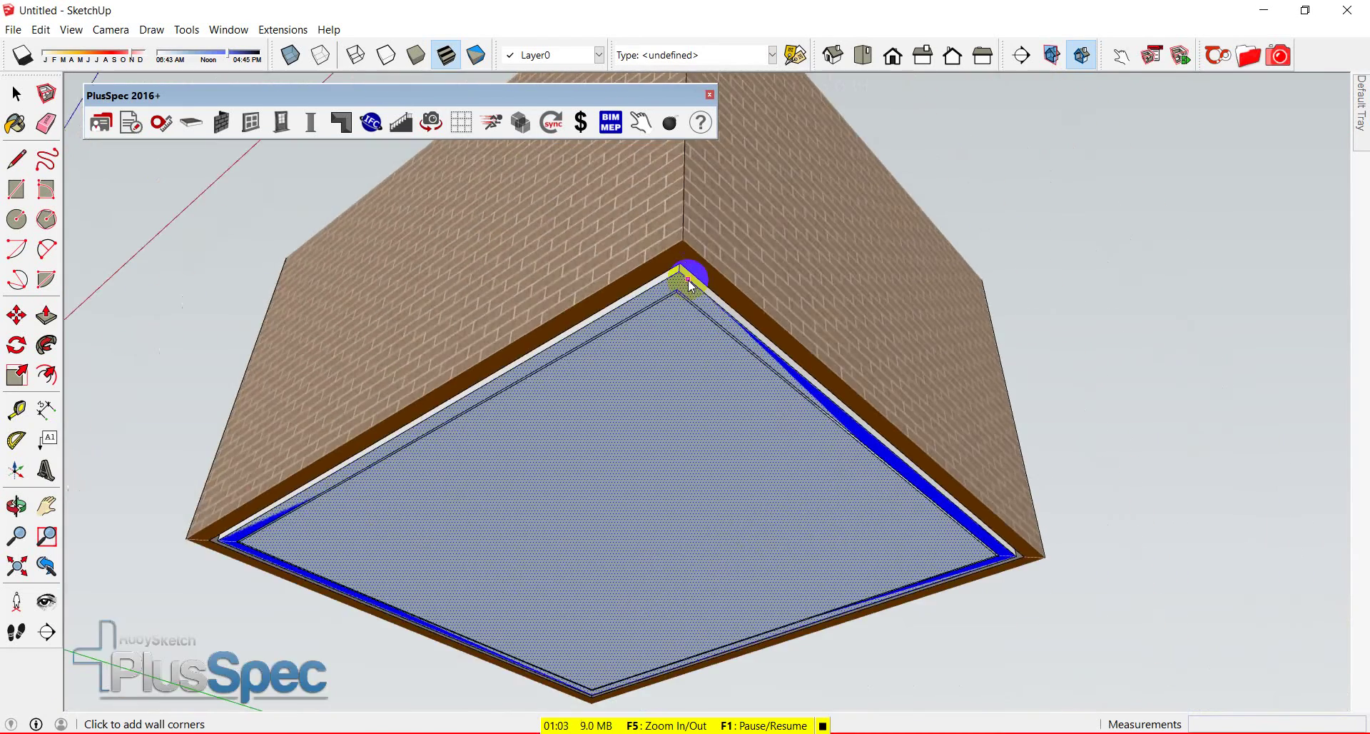
{"action": "middle_click_drag", "start_coordinate": [696, 336], "coordinate": [575, 361]}
{"action": "scroll", "coordinate": [575, 336], "scroll_direction": "up", "scroll_amount": 5}
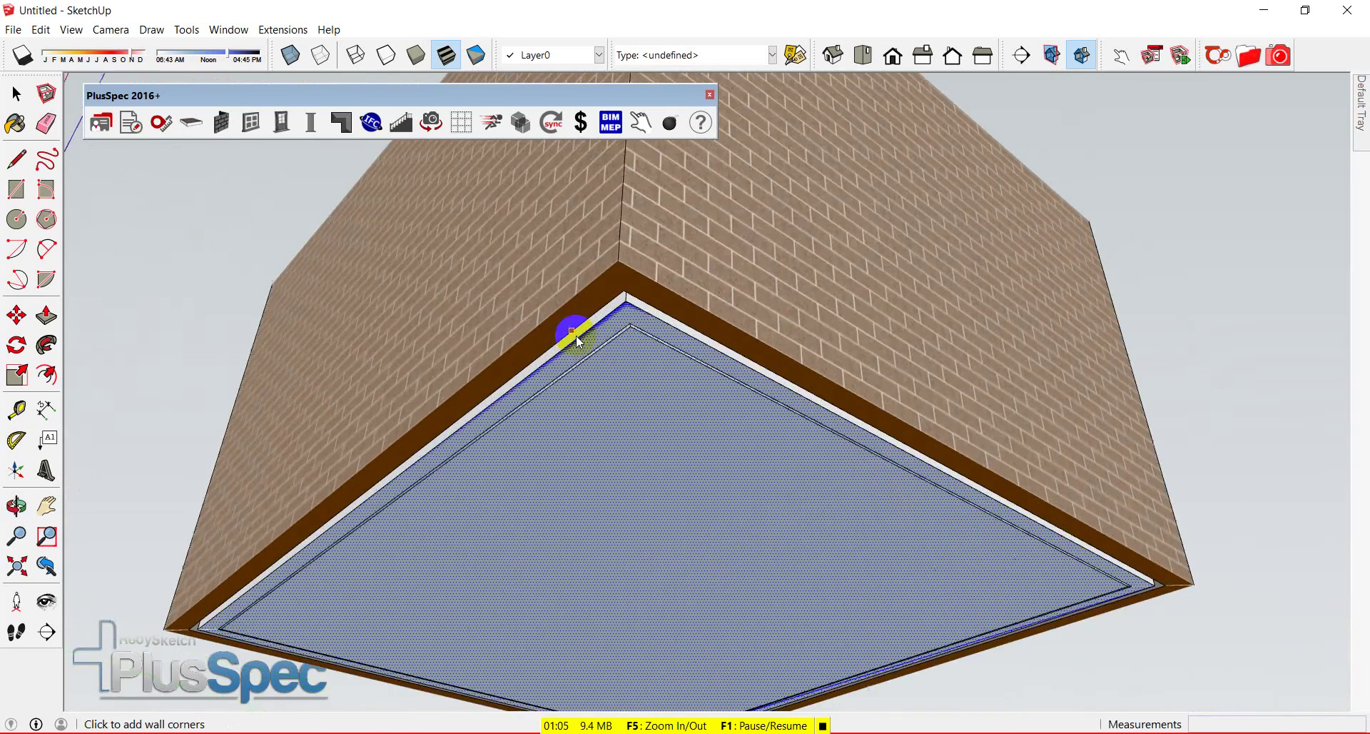
{"action": "scroll", "coordinate": [585, 334], "scroll_direction": "down", "scroll_amount": 3}
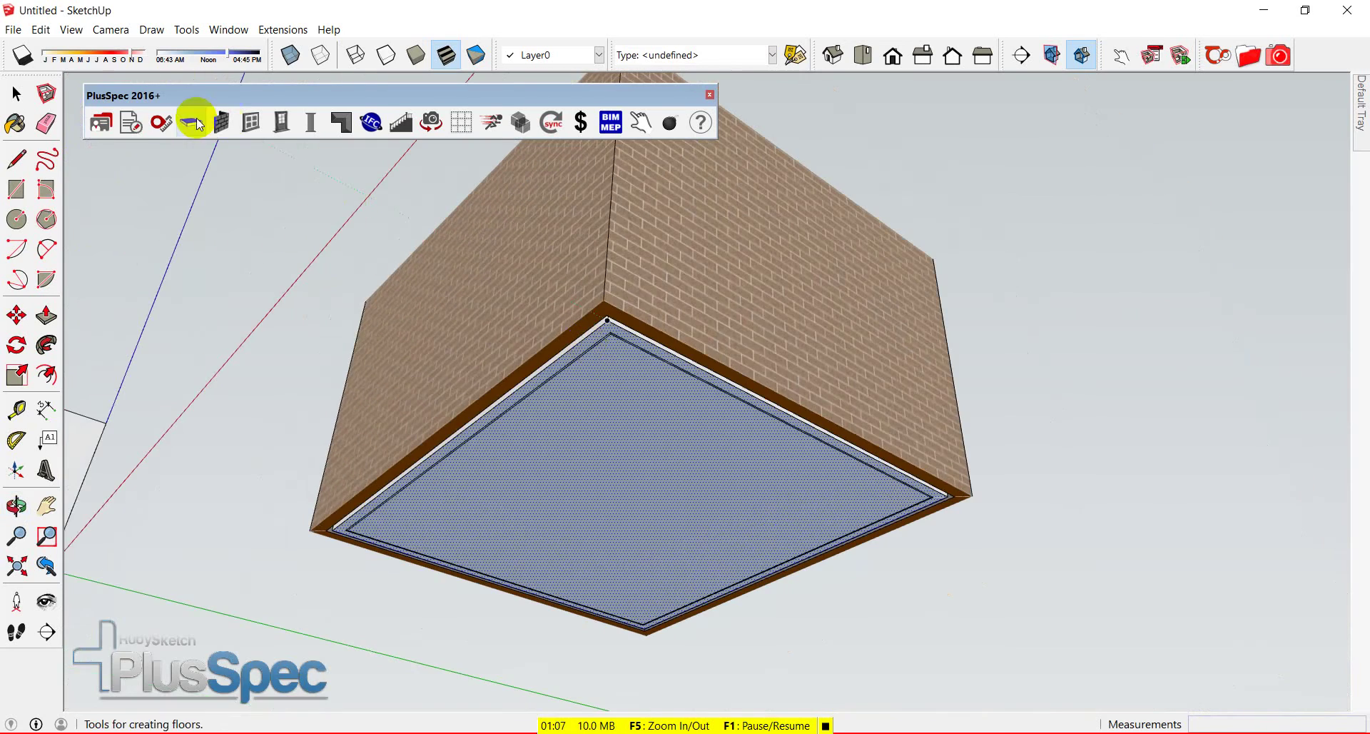
Step: Measure the distance from the floor face's edge to the outer face of the brickwork
{"action": "scroll", "coordinate": [521, 389], "scroll_direction": "up", "scroll_amount": 2}
{"action": "scroll", "coordinate": [517, 394], "scroll_direction": "up", "scroll_amount": 4}
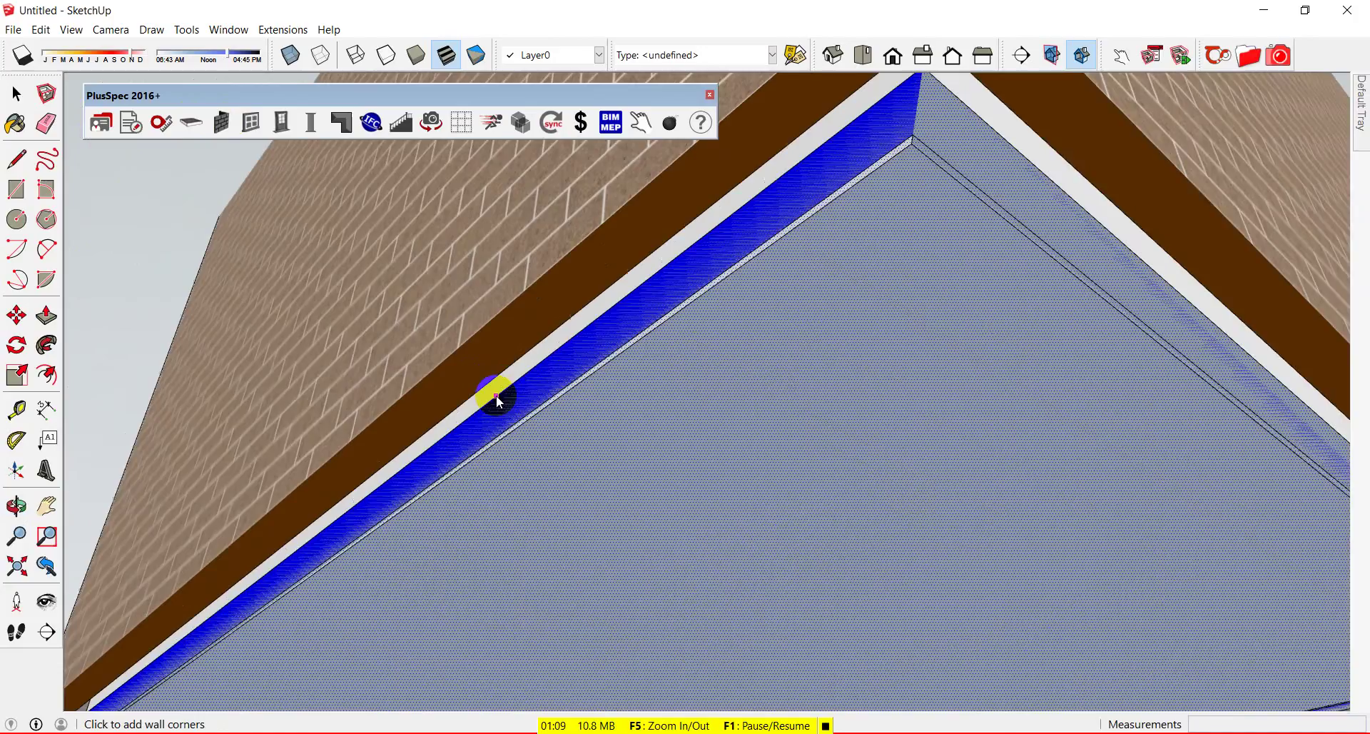
{"action": "key", "text": "t"}
{"action": "left_click", "coordinate": [509, 388]}
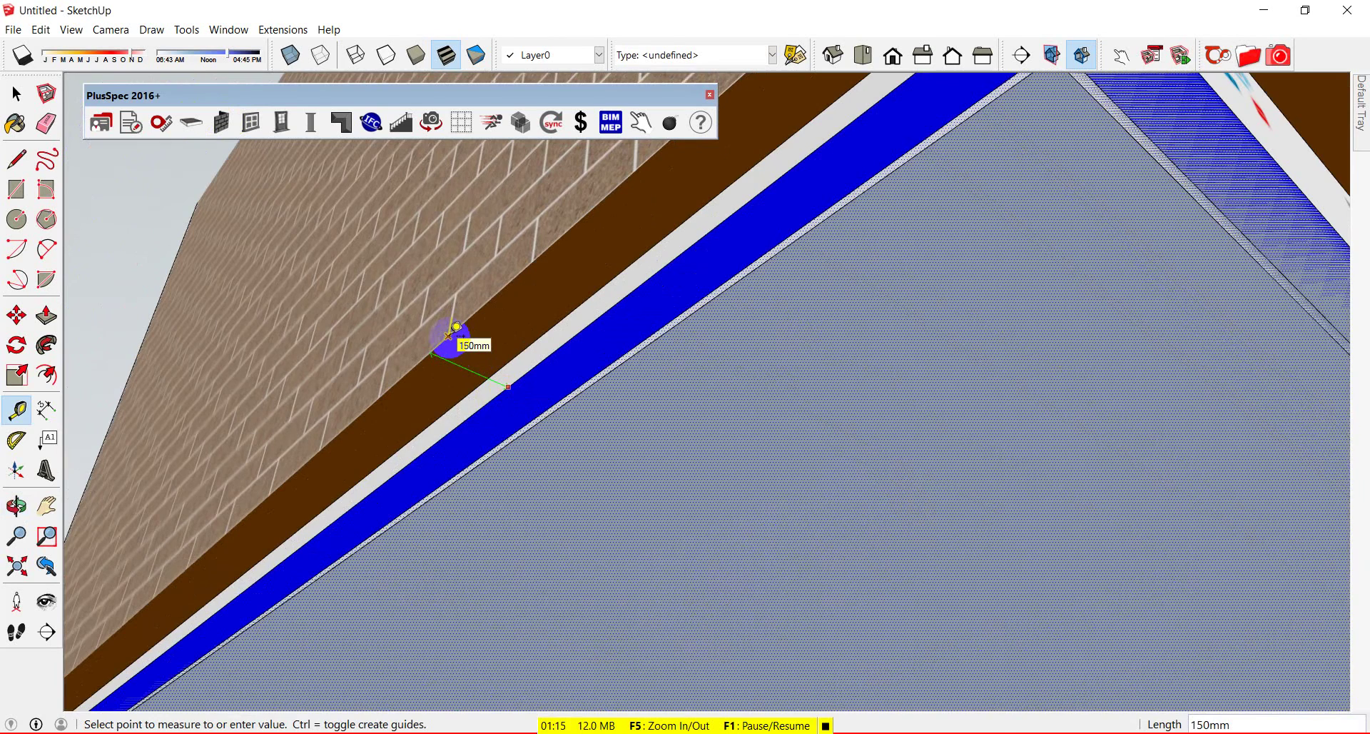
{"action": "scroll", "coordinate": [450, 339], "scroll_direction": "down", "scroll_amount": 10}
{"action": "key", "text": "space"}
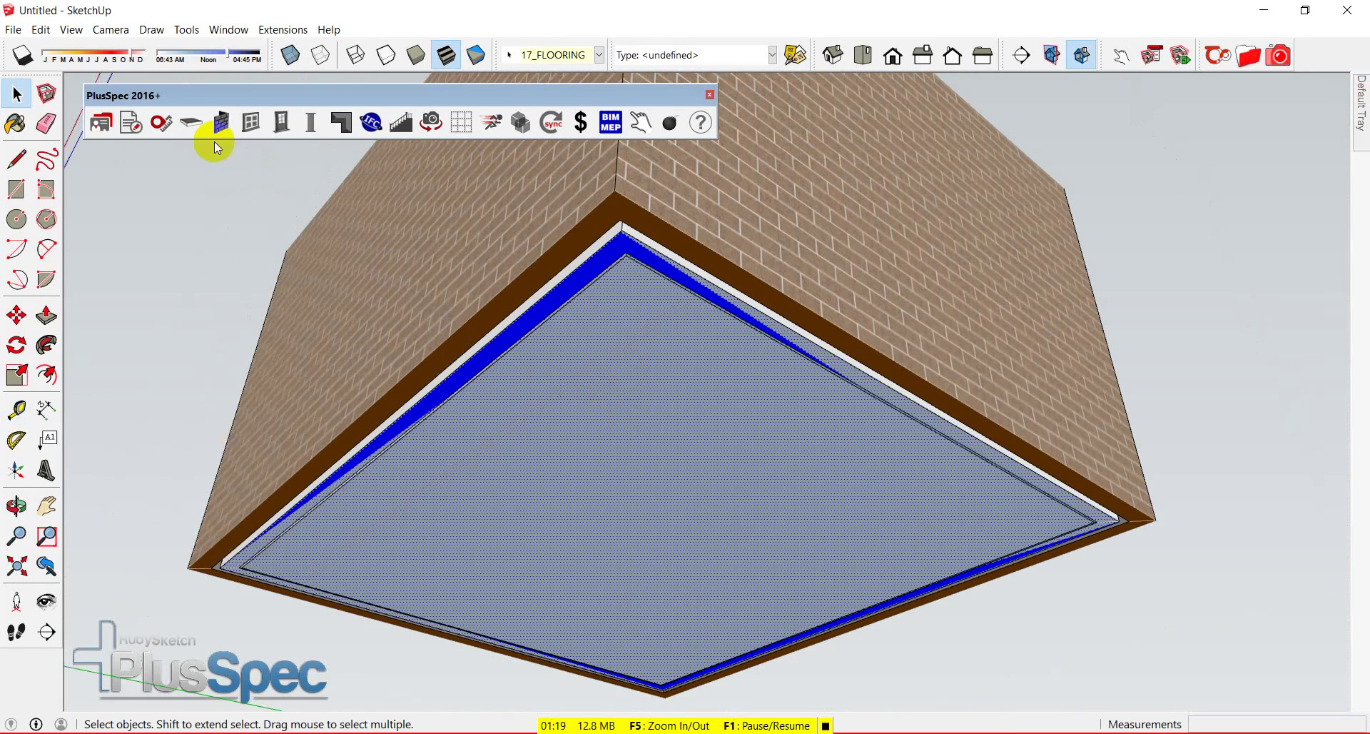
Step: Create a thickness-only ground floor slab, 100 mm thick, from the selected floor face
{"action": "left_click", "coordinate": [191, 123]}
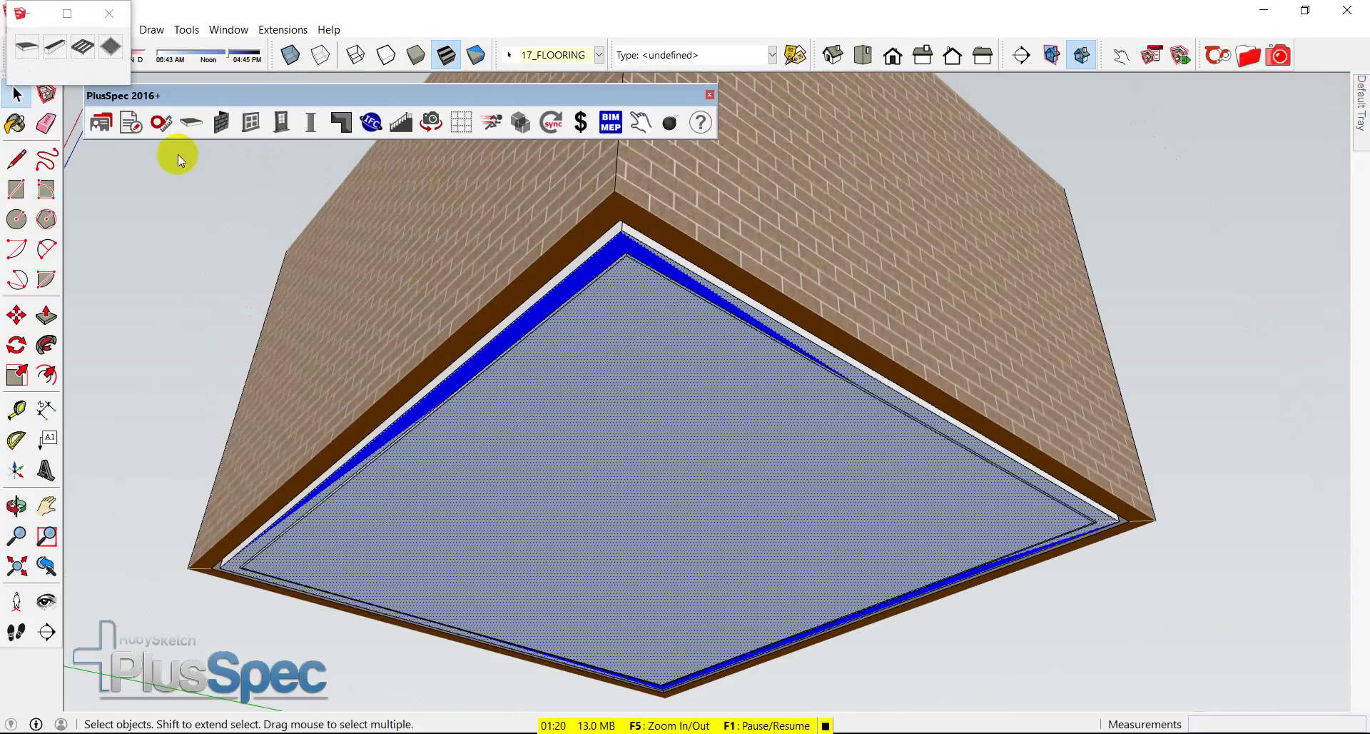
{"action": "left_click", "coordinate": [27, 49]}
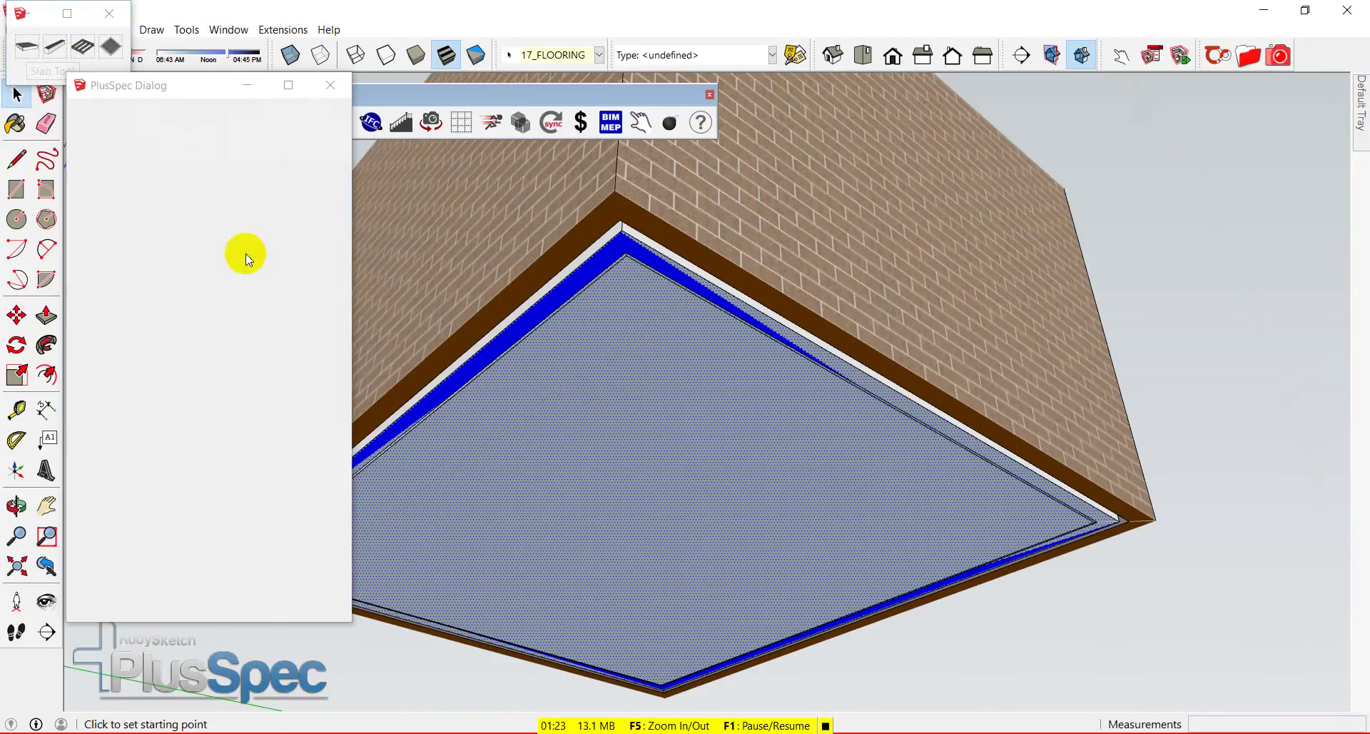
{"action": "left_click", "coordinate": [193, 338]}
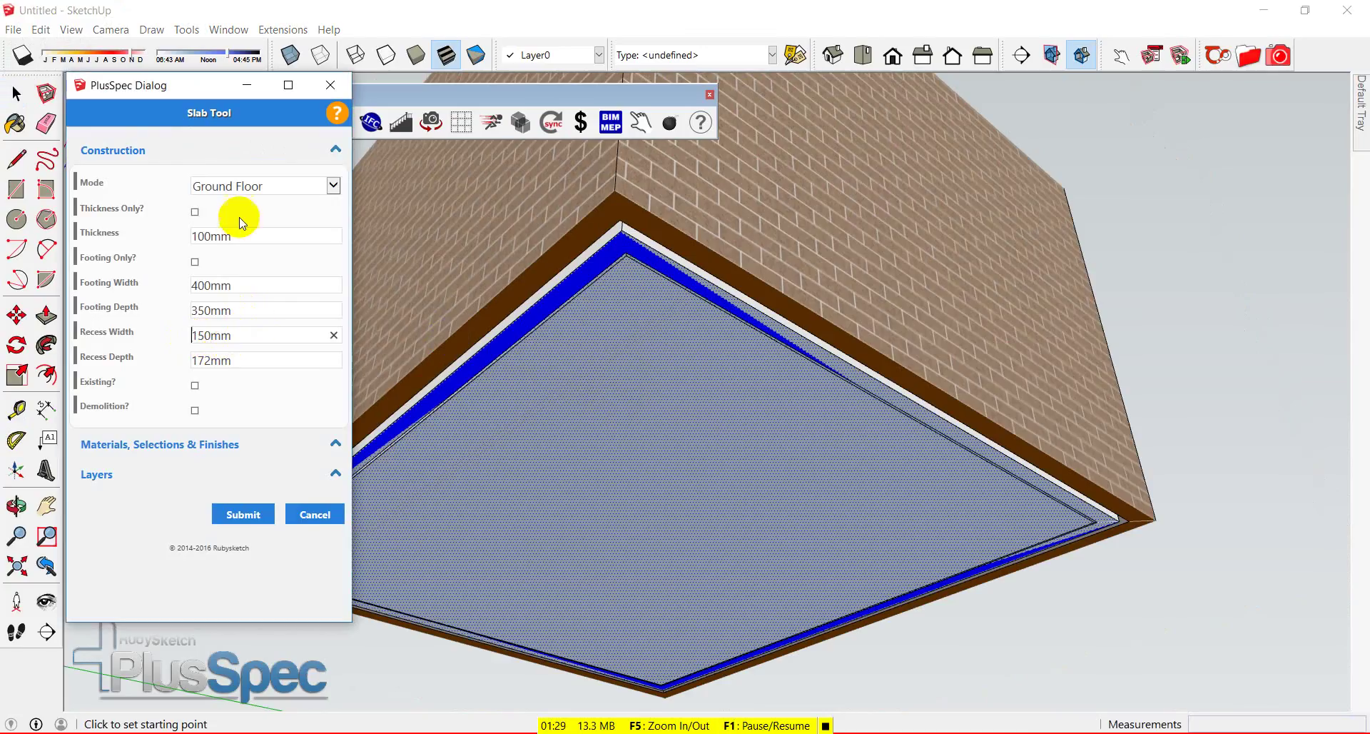
{"action": "left_click", "coordinate": [195, 212]}
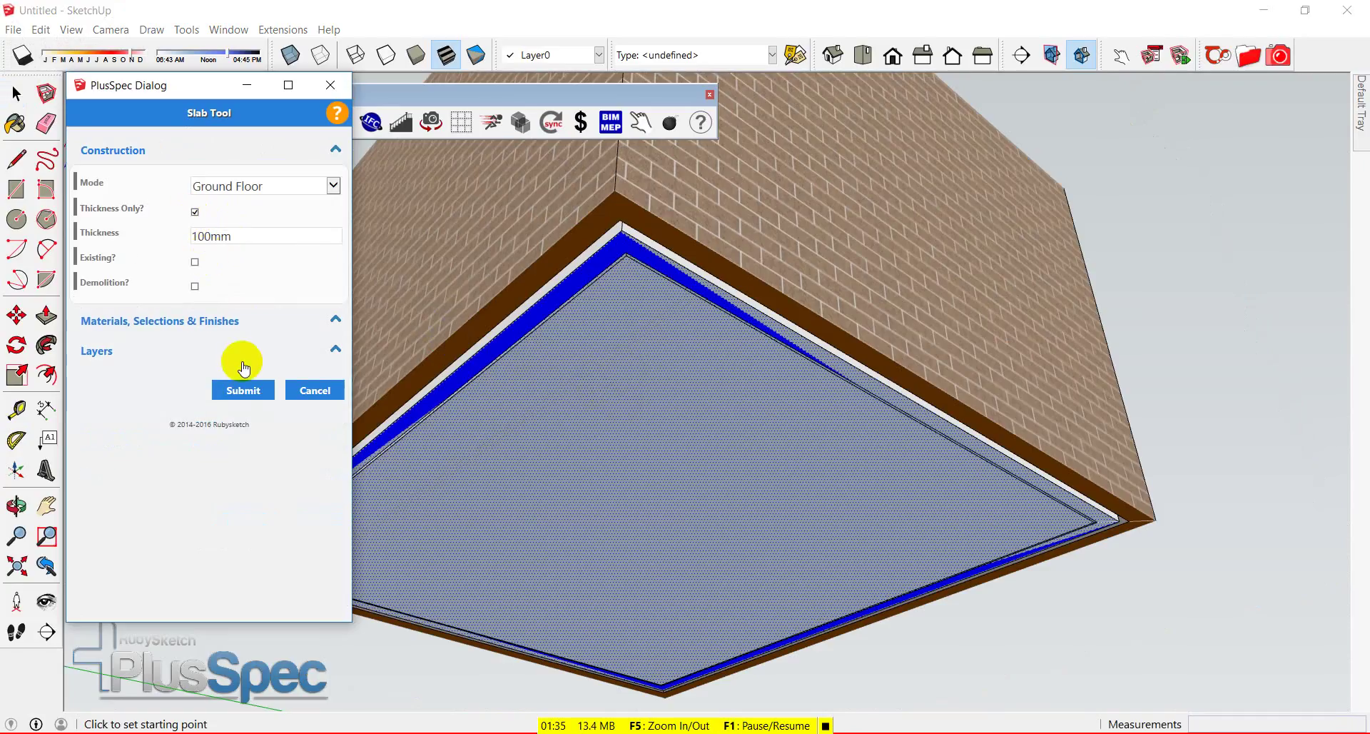
{"action": "left_click", "coordinate": [242, 389]}
{"action": "middle_click_drag", "start_coordinate": [572, 297], "coordinate": [566, 269]}
{"action": "scroll", "coordinate": [626, 187], "scroll_direction": "up", "scroll_amount": 2}
{"action": "scroll", "coordinate": [655, 207], "scroll_direction": "down", "scroll_amount": 3}
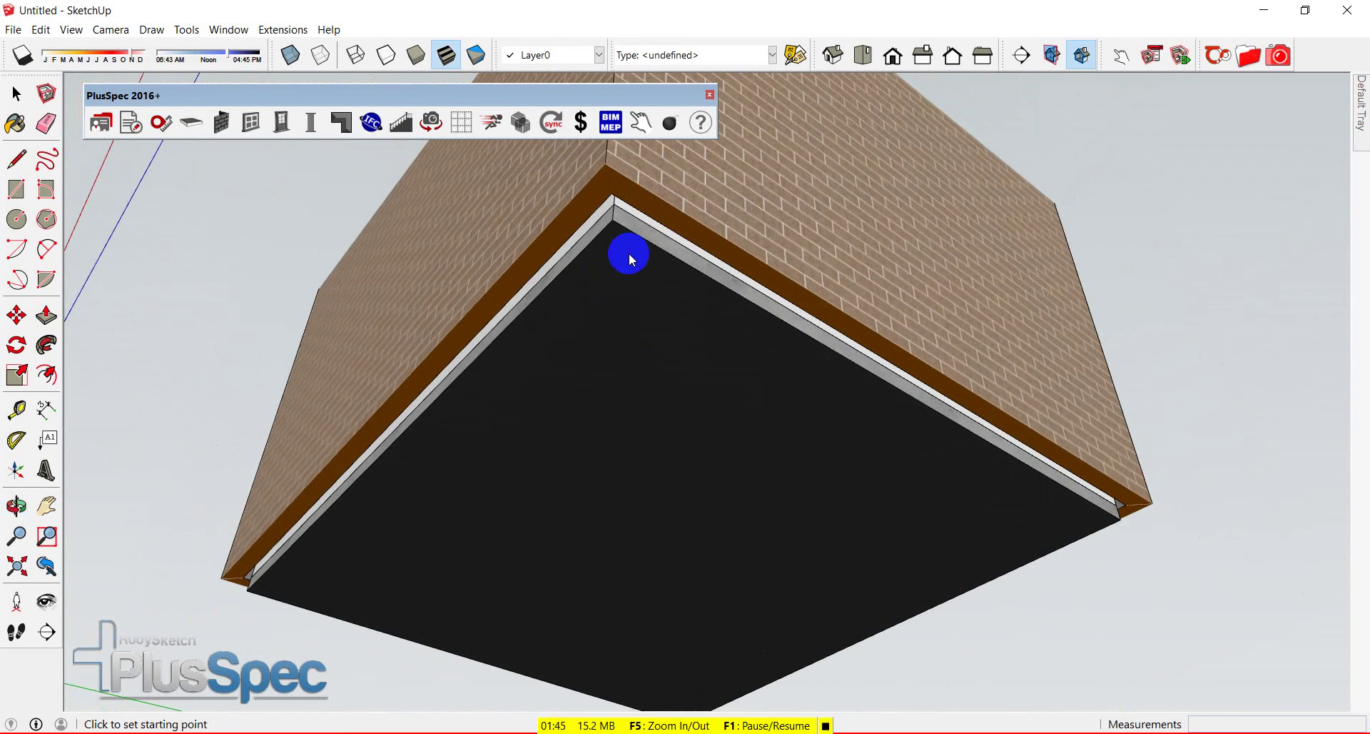
Step: Rebuild the slab with Thickness Only off, using a 400 mm wide, 350 mm deep footing and a 150 by 172 mm recess
{"action": "key", "text": "space"}
{"action": "left_click", "coordinate": [628, 253]}
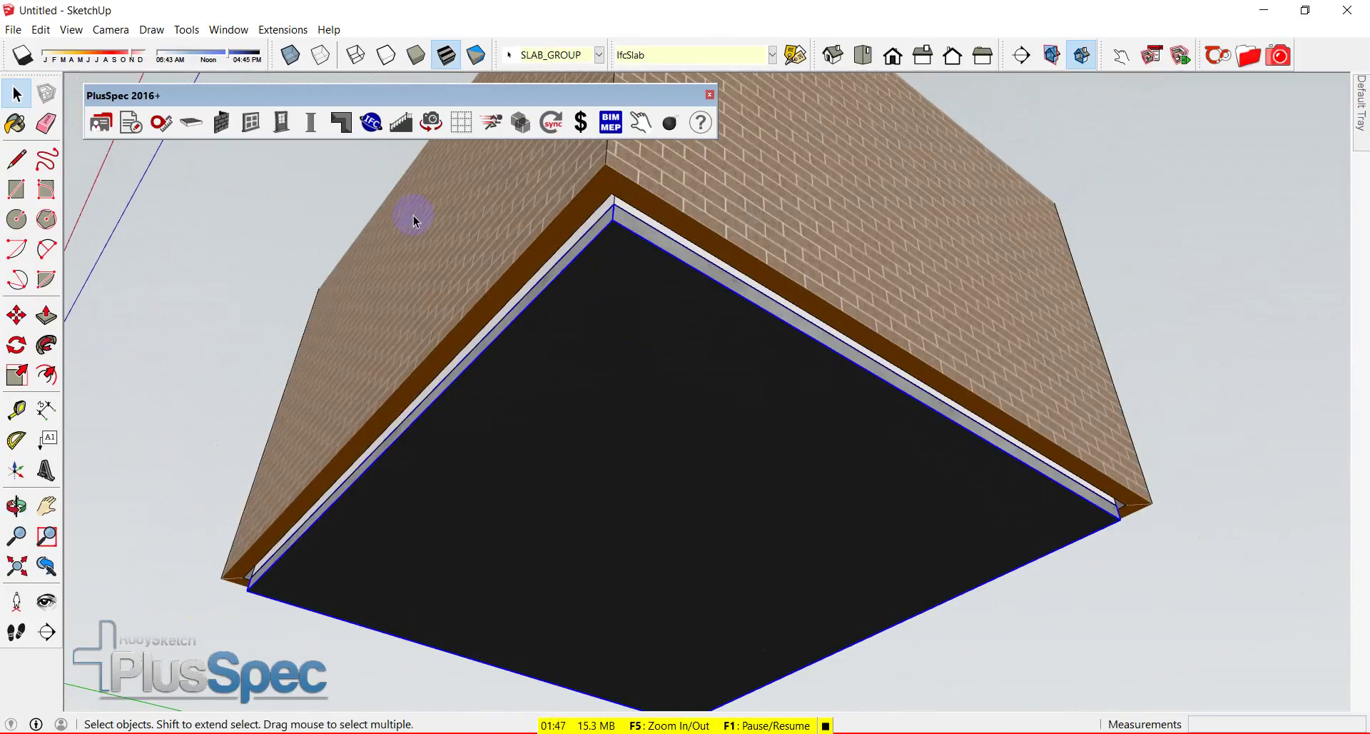
{"action": "left_click", "coordinate": [191, 122]}
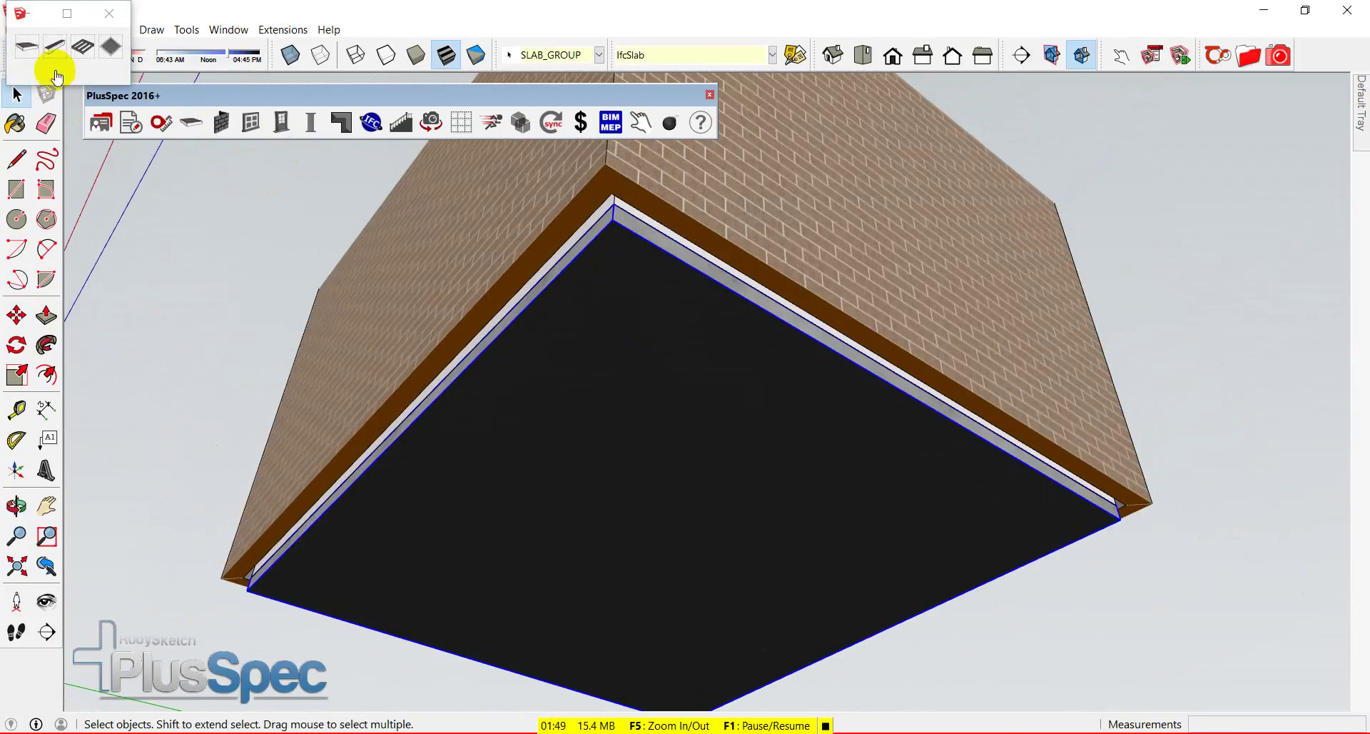
{"action": "left_click", "coordinate": [28, 52]}
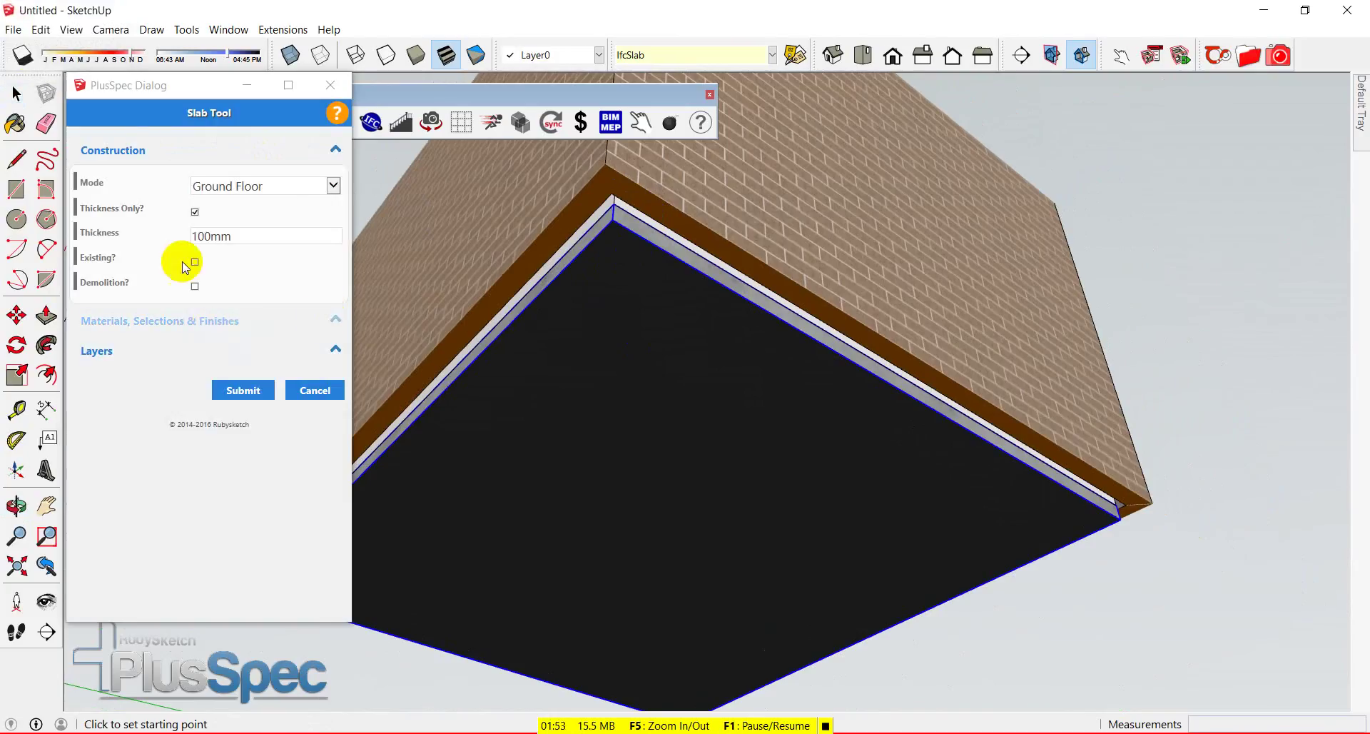
{"action": "left_click", "coordinate": [196, 217]}
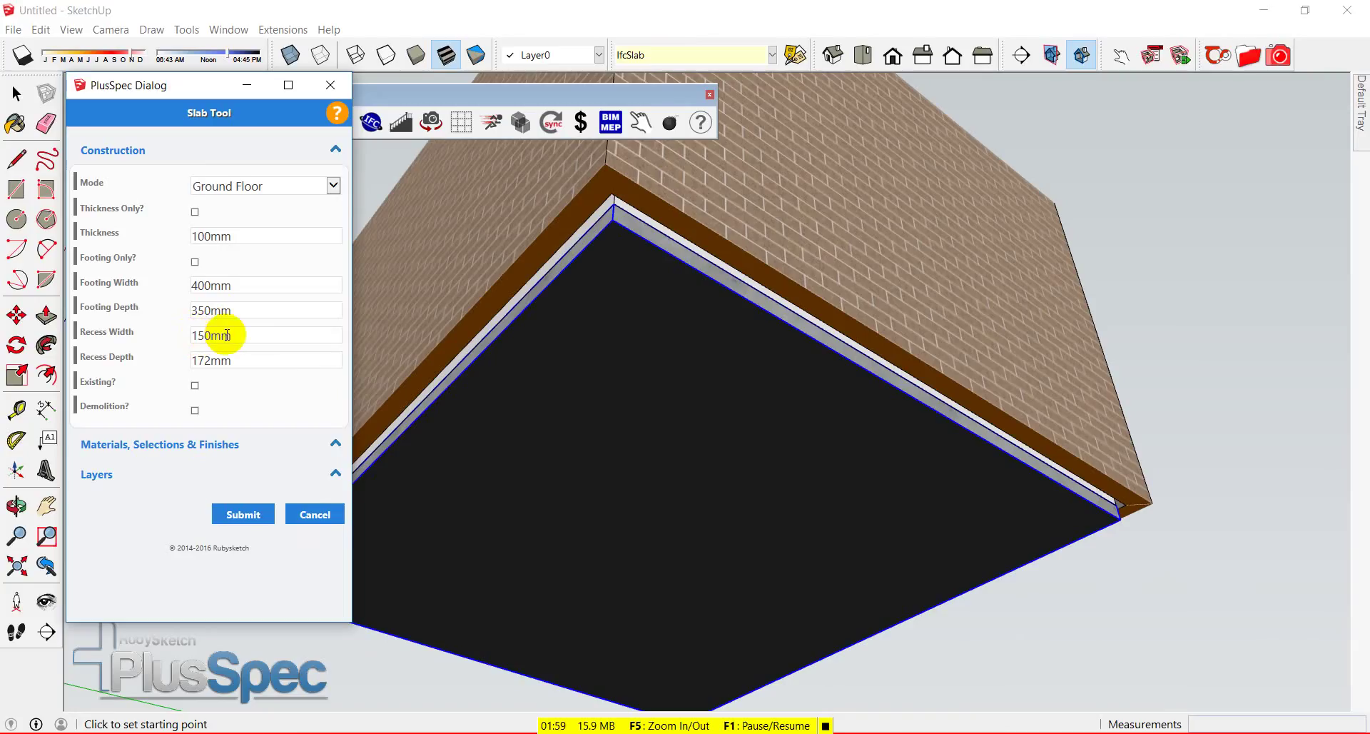
{"action": "middle_click_drag", "start_coordinate": [790, 169], "coordinate": [626, 387]}
{"action": "scroll", "coordinate": [604, 392], "scroll_direction": "up", "scroll_amount": 4}
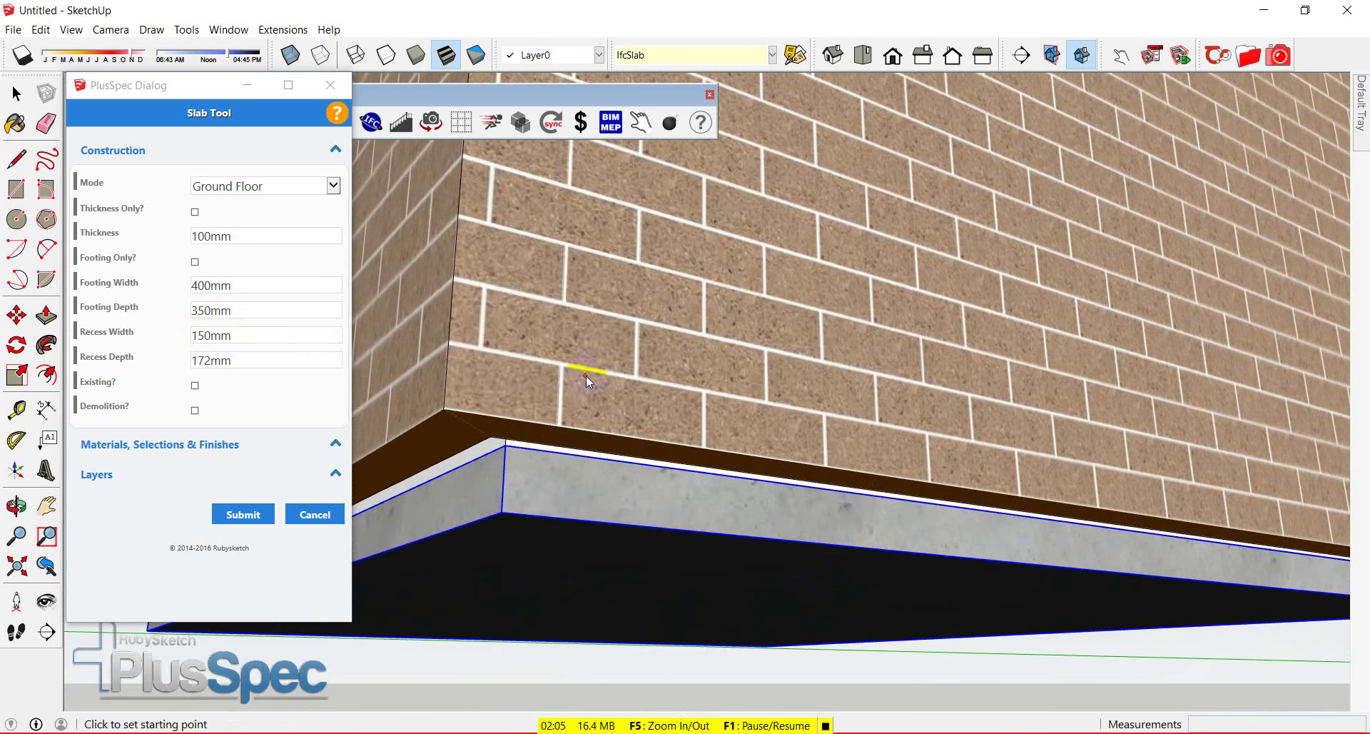
{"action": "scroll", "coordinate": [585, 375], "scroll_direction": "down", "scroll_amount": 4}
{"action": "middle_click_drag", "start_coordinate": [590, 368], "coordinate": [626, 340]}
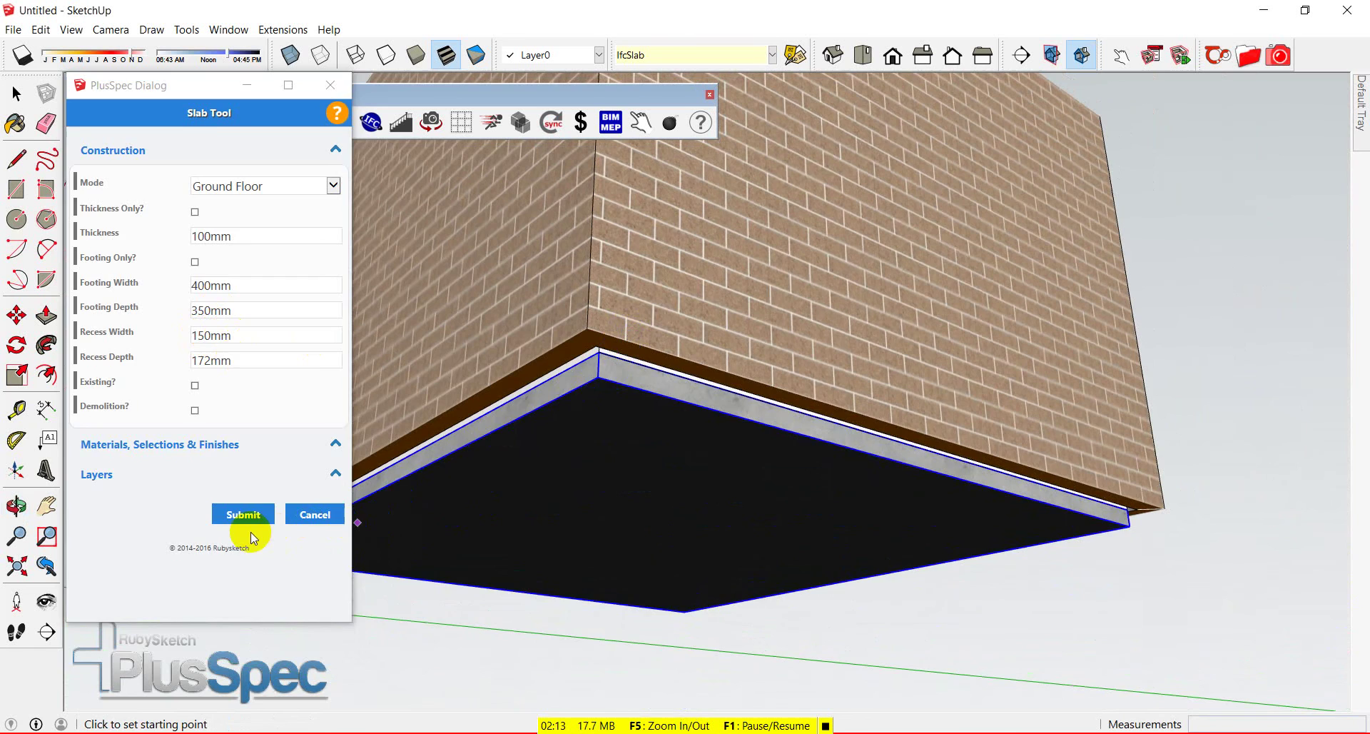
{"action": "left_click", "coordinate": [243, 513]}
Step: Examine the slab's footing and edge recess beneath the brick walls
{"action": "middle_click_drag", "start_coordinate": [367, 473], "coordinate": [594, 307]}
{"action": "scroll", "coordinate": [678, 491], "scroll_direction": "up", "scroll_amount": 5}
{"action": "scroll", "coordinate": [686, 486], "scroll_direction": "down", "scroll_amount": 4}
{"action": "scroll", "coordinate": [737, 550], "scroll_direction": "up", "scroll_amount": 3}
{"action": "scroll", "coordinate": [783, 557], "scroll_direction": "down", "scroll_amount": 5}
Step: Draw an open three-sided run of Masonry Veneer walls, 2740 mm high, with the last two sides about 4560 and 5720 mm long
{"action": "middle_click_drag", "start_coordinate": [691, 361], "coordinate": [327, 461]}
{"action": "left_click", "coordinate": [221, 123]}
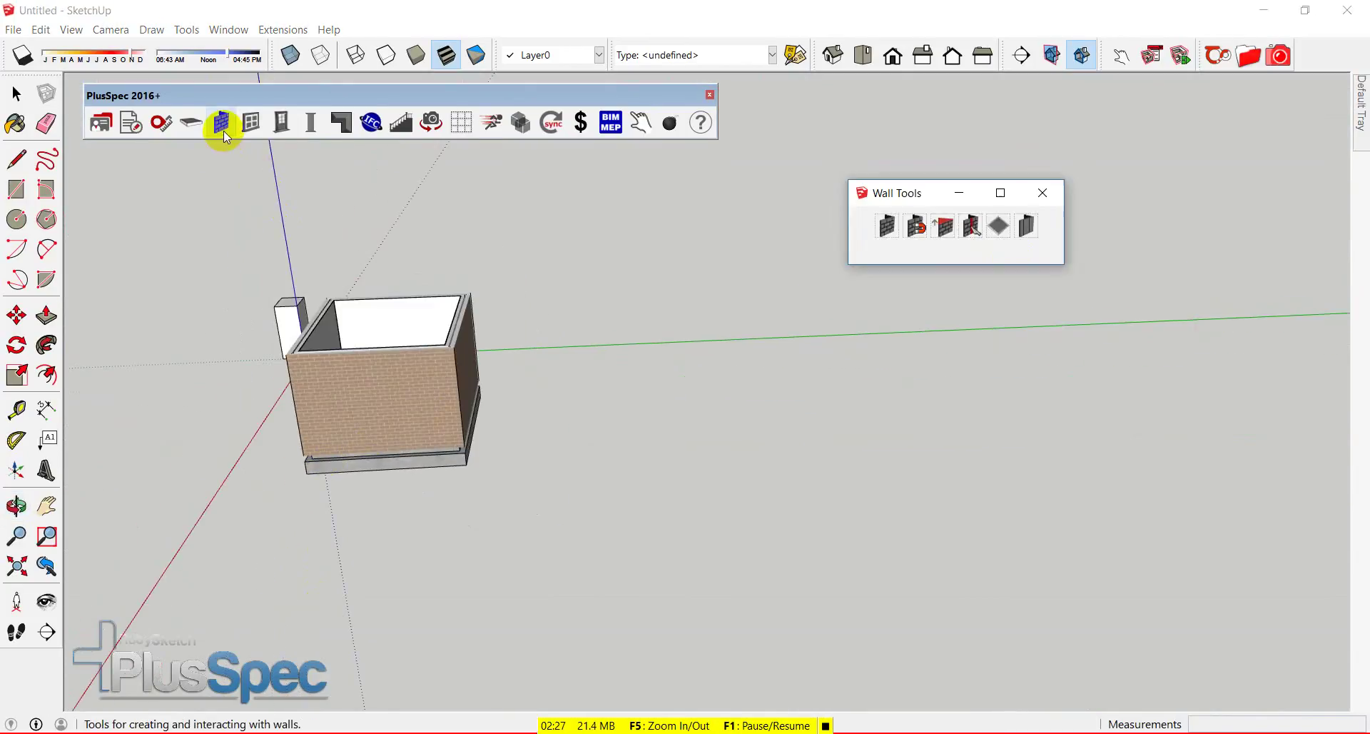
{"action": "left_click", "coordinate": [889, 227]}
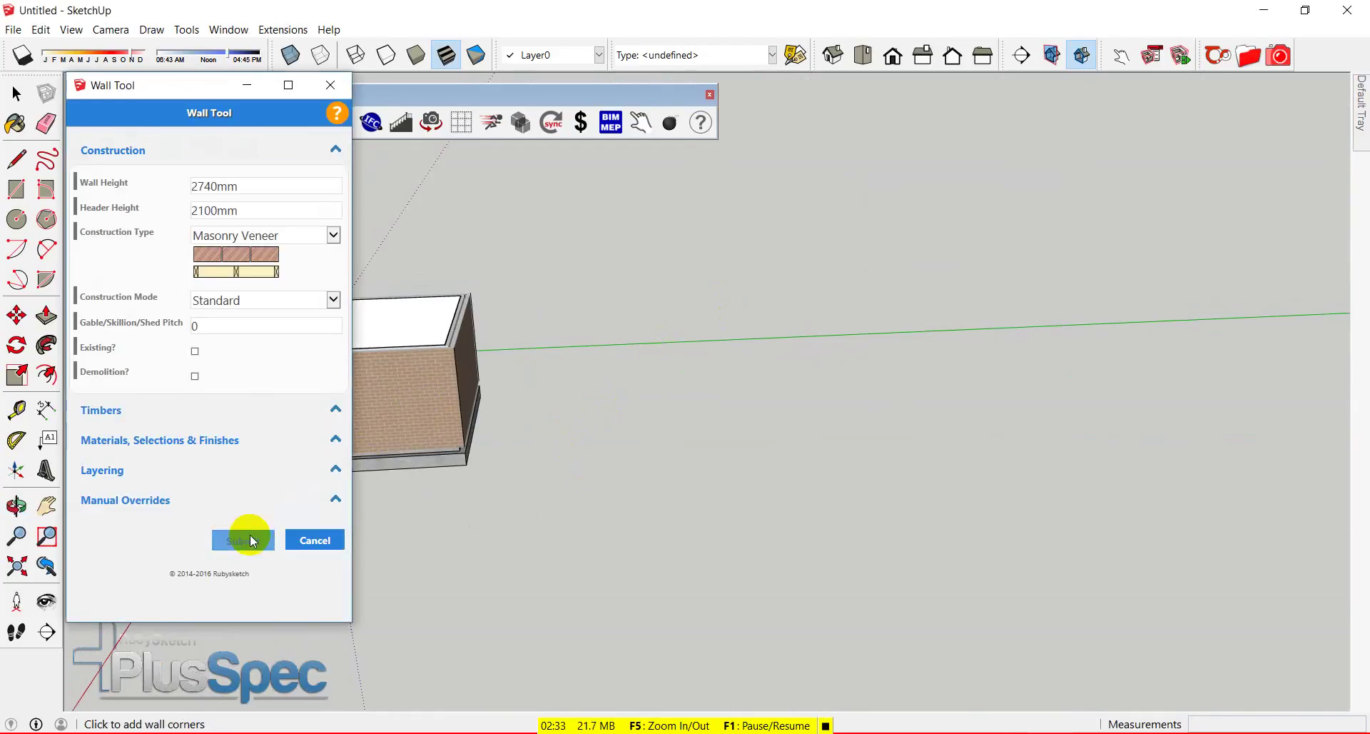
{"action": "left_click", "coordinate": [244, 539]}
{"action": "left_click", "coordinate": [663, 494]}
{"action": "left_click", "coordinate": [646, 392]}
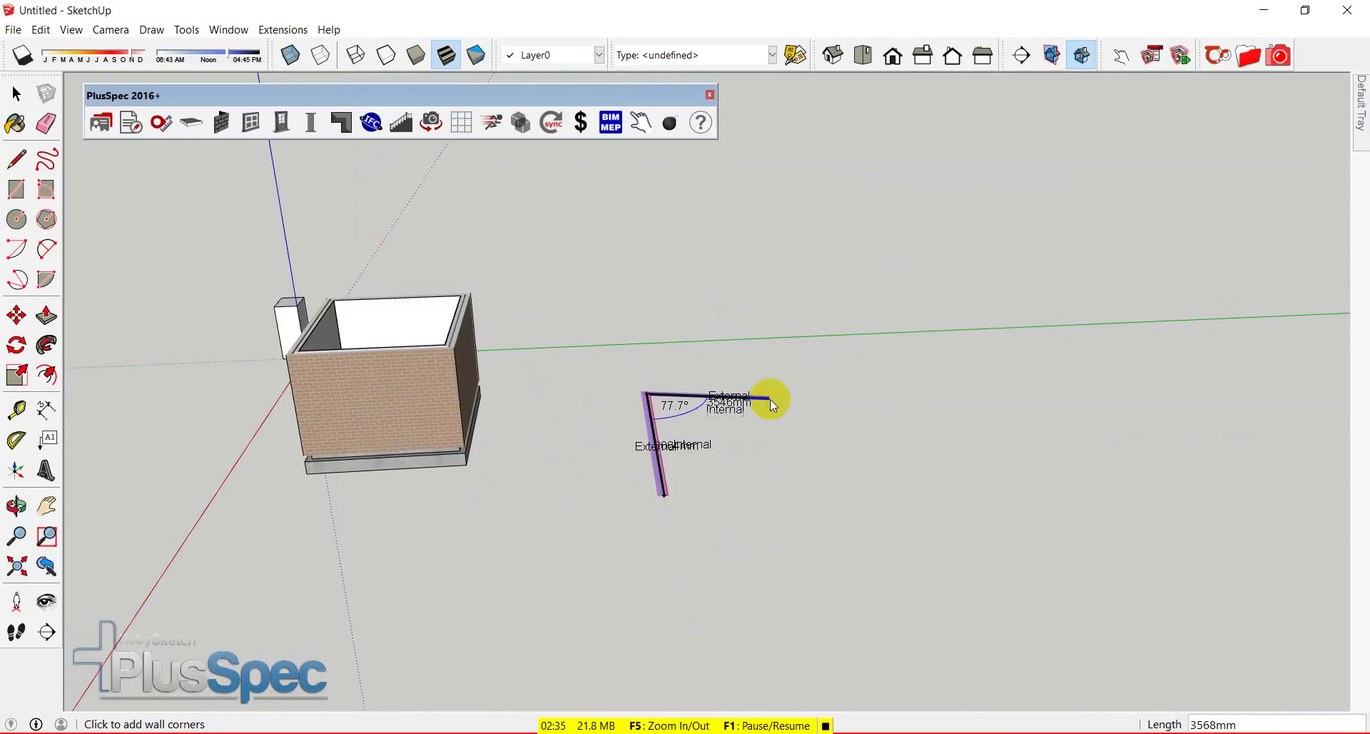
{"action": "left_click", "coordinate": [800, 391]}
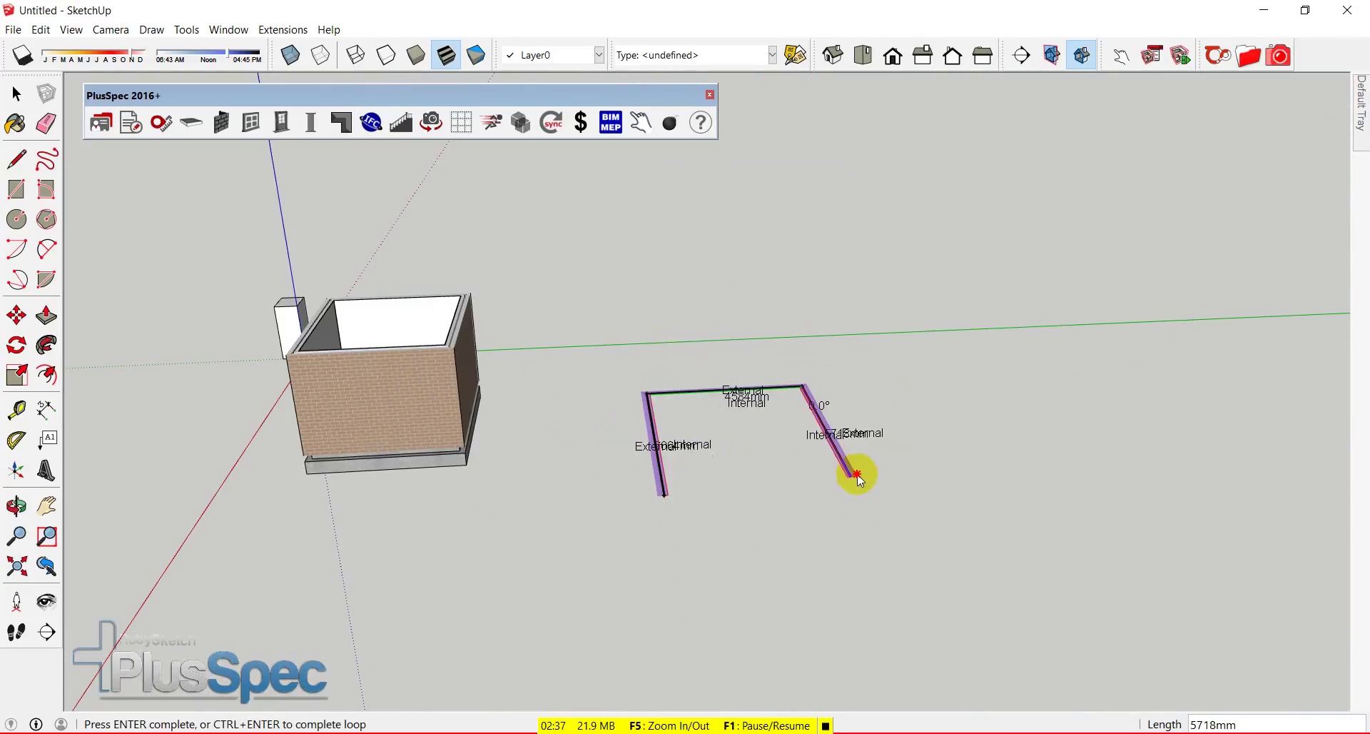
{"action": "left_click", "coordinate": [853, 473]}
{"action": "key", "text": "Return"}
Step: Try to generate a floor face from the open three-sided wall run
{"action": "middle_click_drag", "start_coordinate": [858, 474], "coordinate": [1006, 119]}
{"action": "middle_click_drag", "start_coordinate": [869, 266], "coordinate": [614, 254]}
{"action": "right_click", "coordinate": [572, 276]}
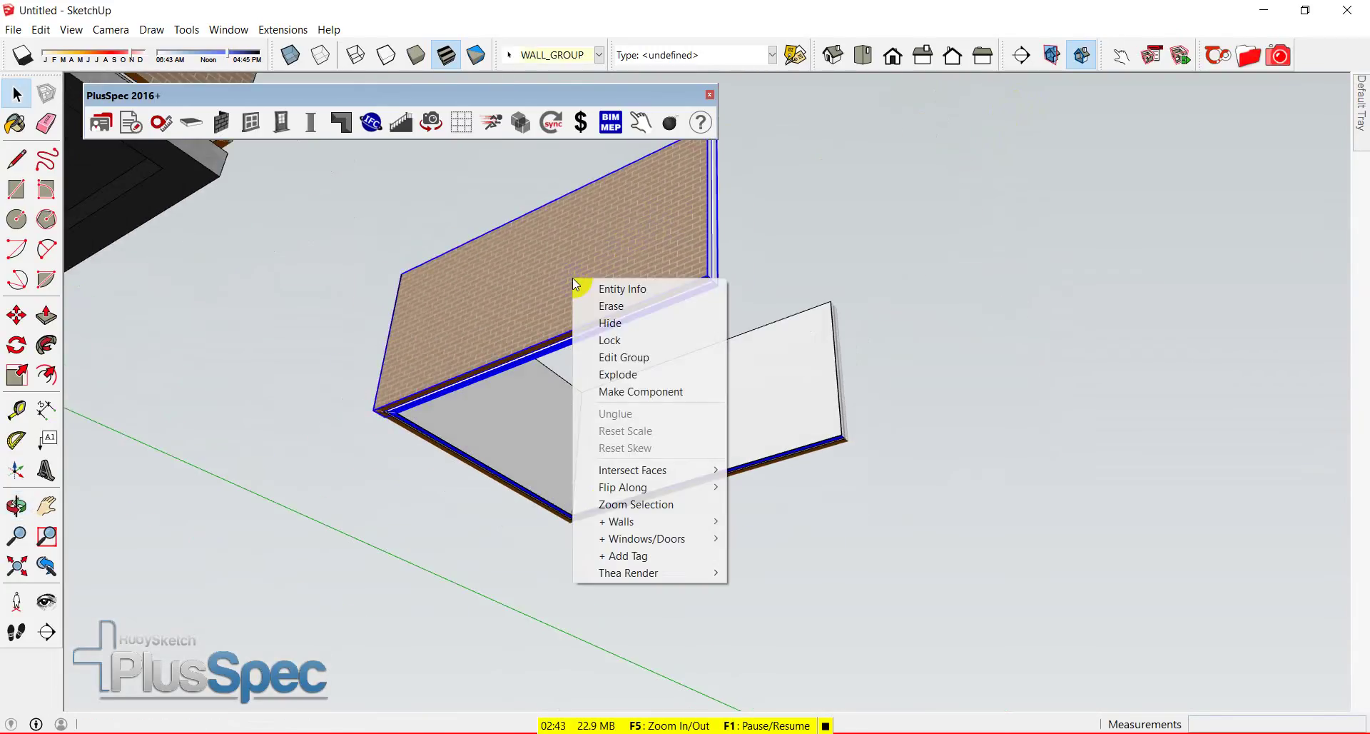
{"action": "mouse_move", "coordinate": [618, 526]}
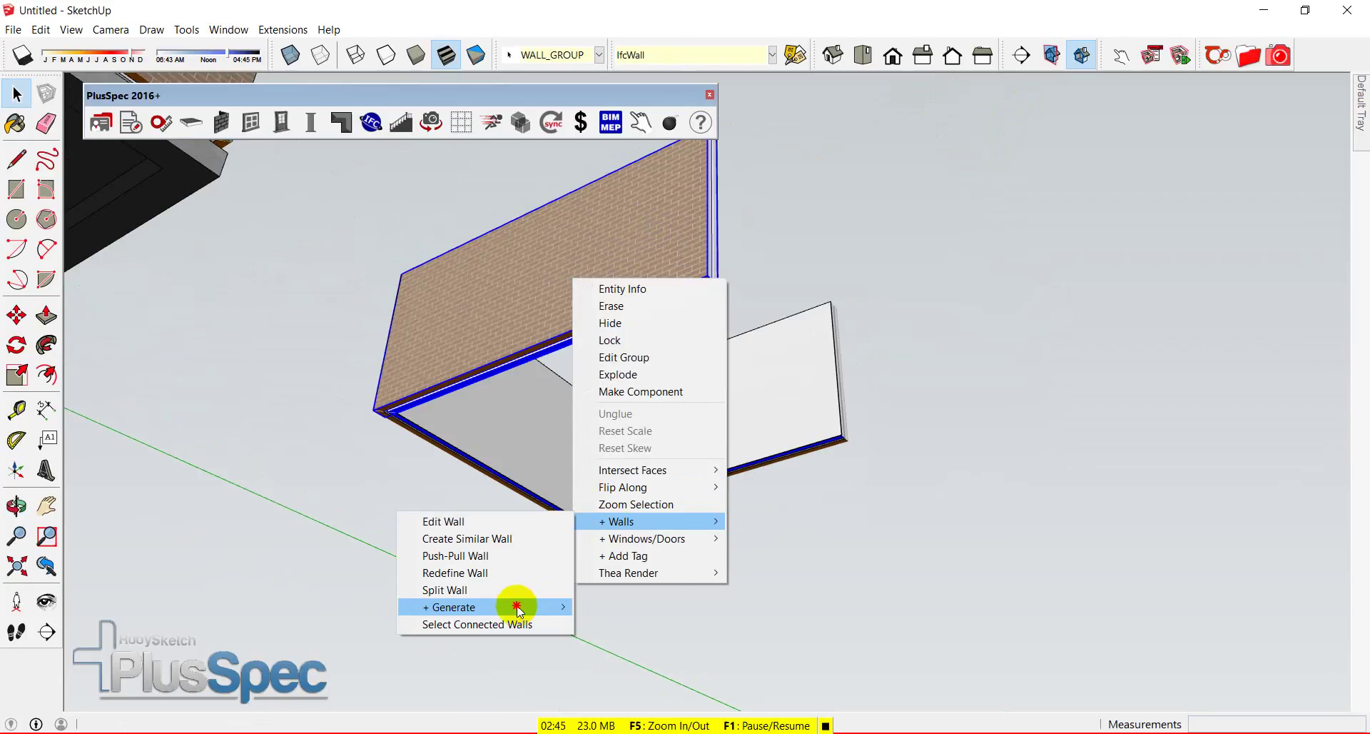
{"action": "mouse_move", "coordinate": [517, 605]}
{"action": "left_click", "coordinate": [378, 628]}
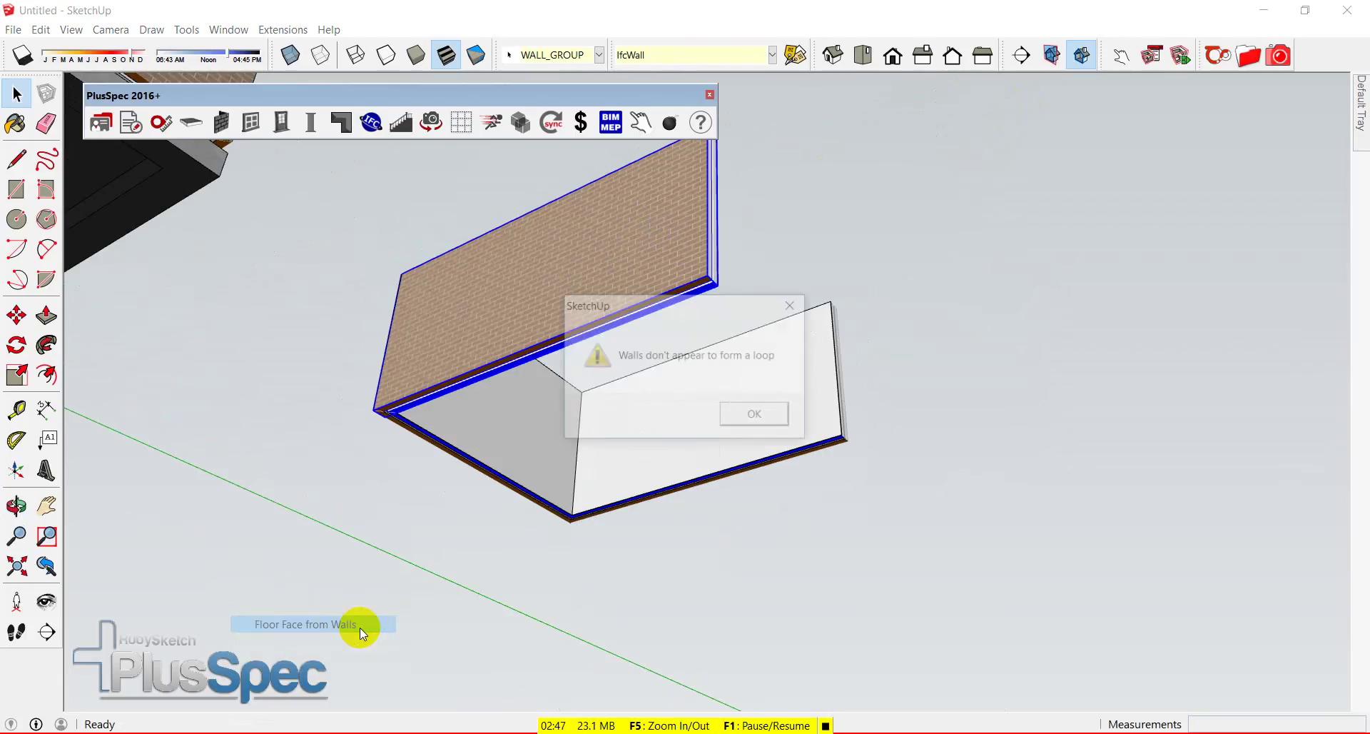
{"action": "left_click", "coordinate": [743, 423]}
Step: Draw a 100 mm thick, thickness-only ground floor slab by tracing the outer corners of the three-sided brick walls
{"action": "middle_click_drag", "start_coordinate": [550, 418], "coordinate": [374, 563]}
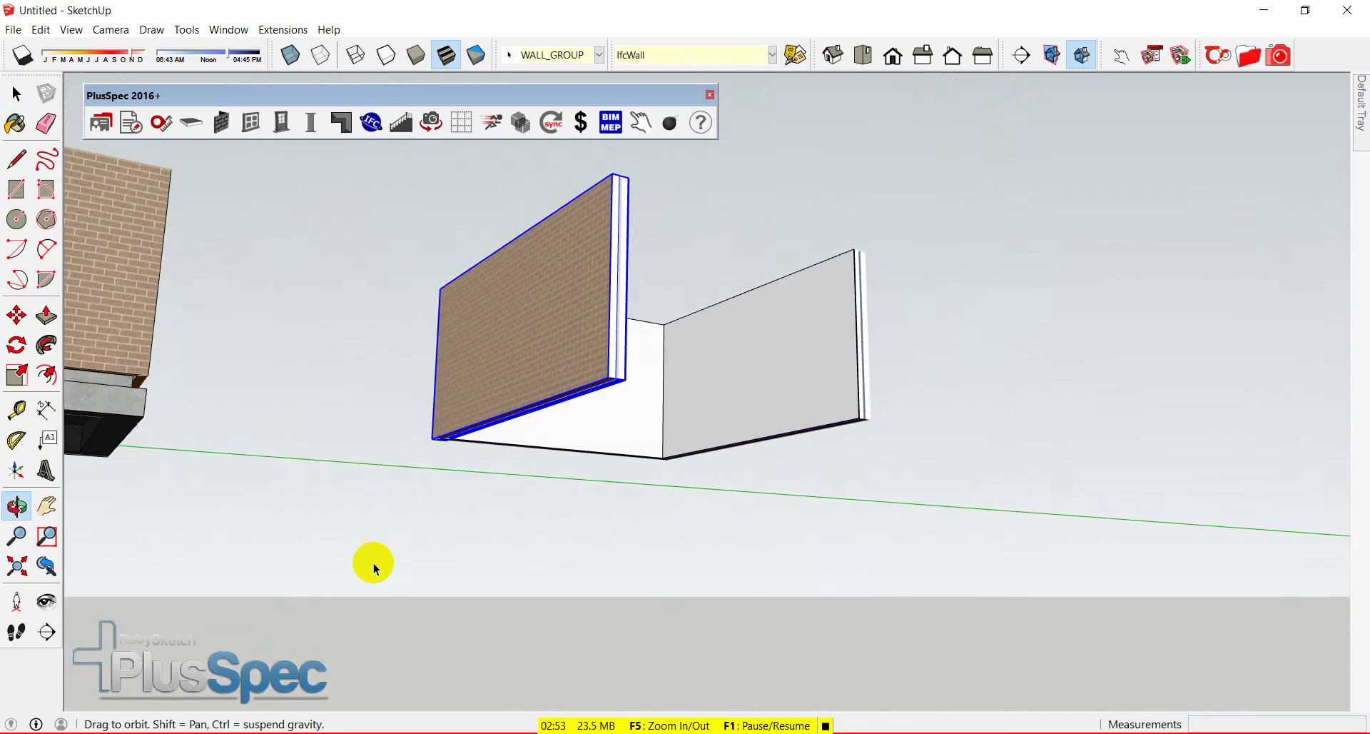
{"action": "middle_click_drag", "start_coordinate": [452, 453], "coordinate": [506, 548]}
{"action": "left_click", "coordinate": [507, 548]}
{"action": "left_click", "coordinate": [191, 123]}
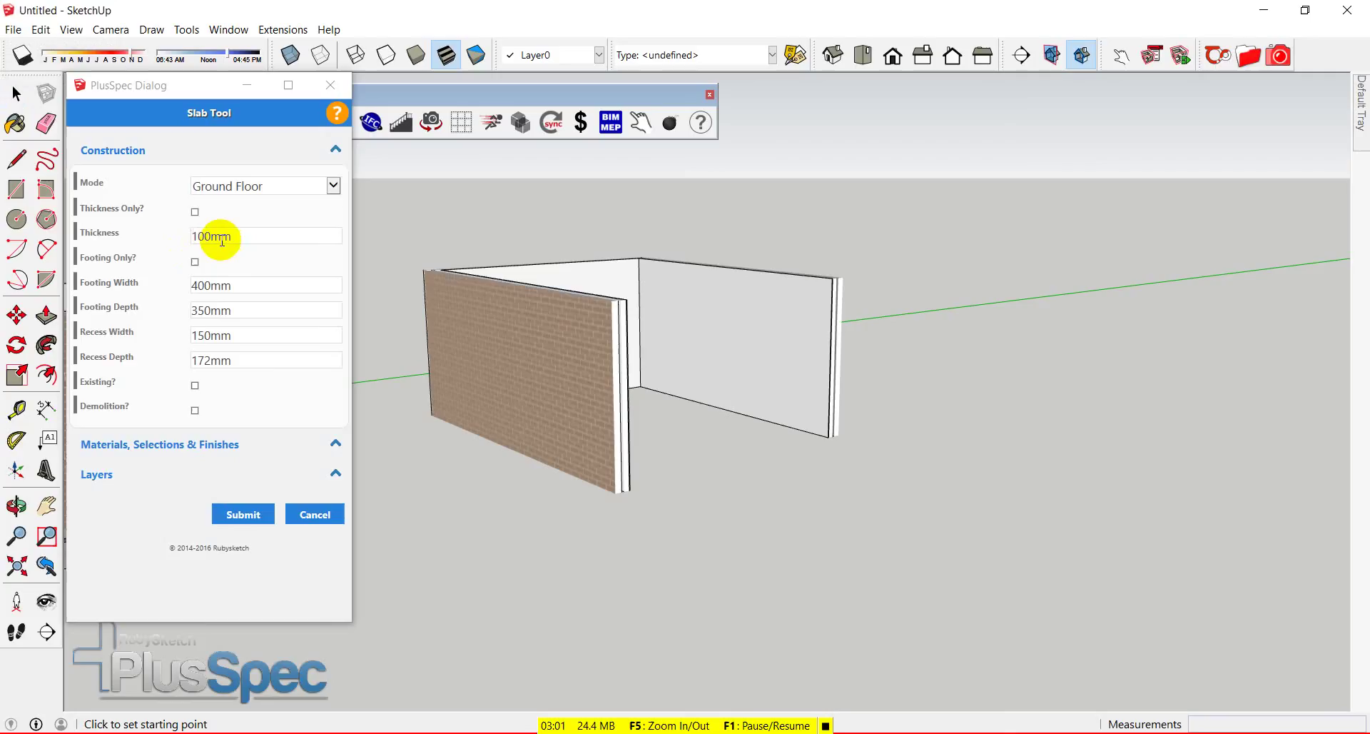
{"action": "left_click", "coordinate": [194, 212]}
{"action": "left_click", "coordinate": [238, 388]}
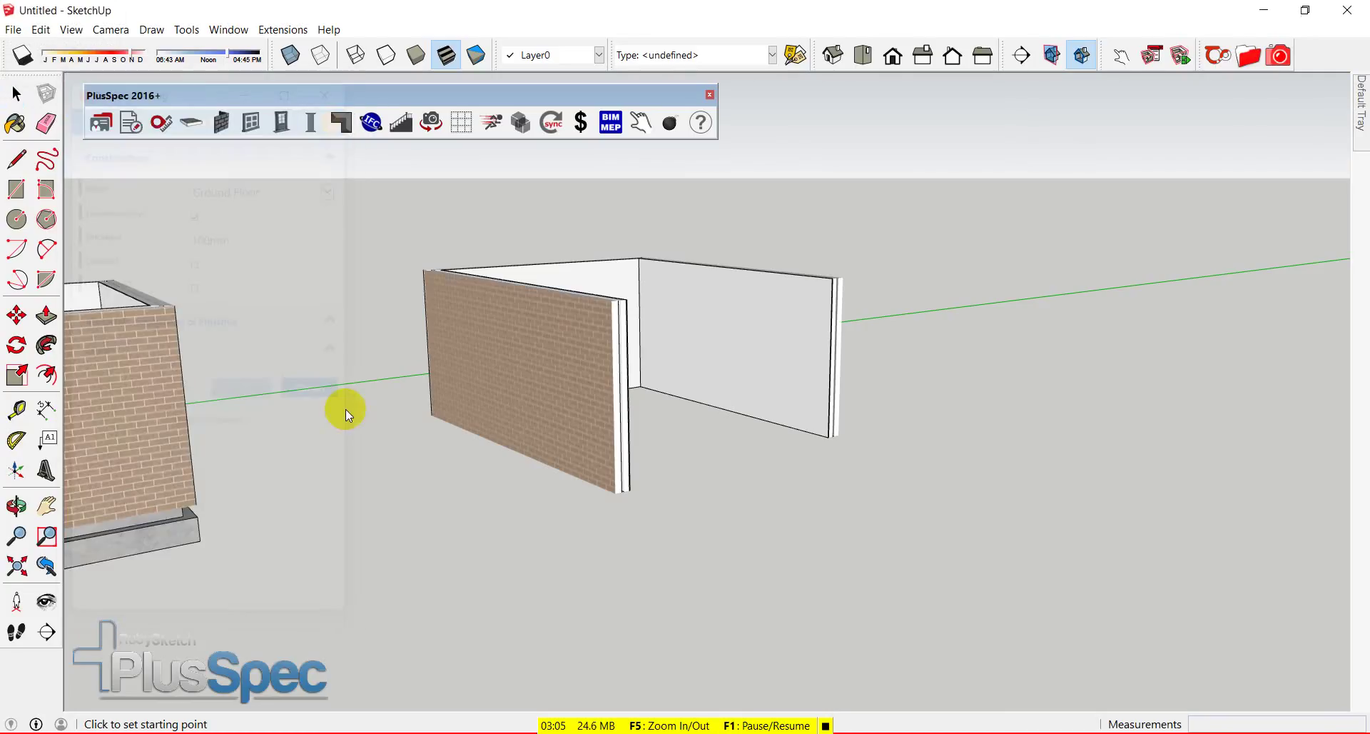
{"action": "left_click", "coordinate": [605, 491]}
{"action": "left_click", "coordinate": [430, 416]}
{"action": "middle_click_drag", "start_coordinate": [570, 408], "coordinate": [117, 370]}
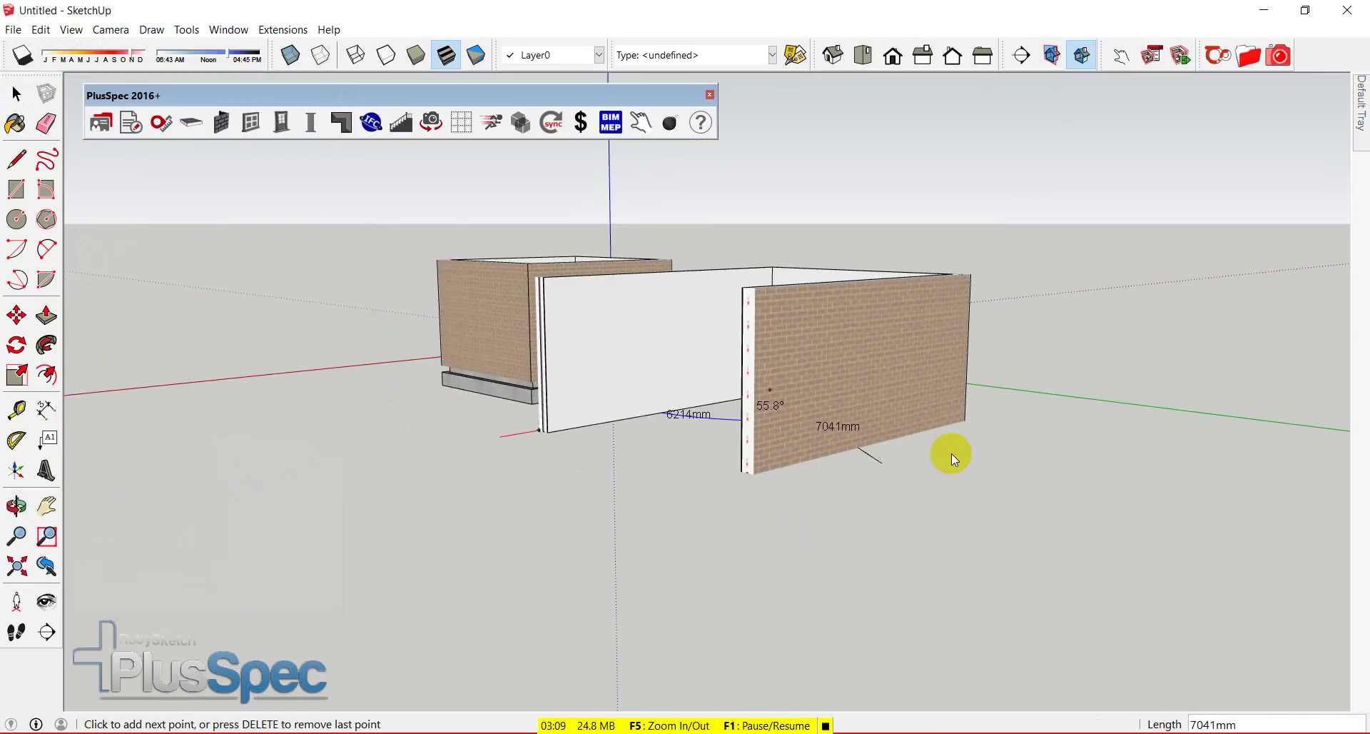
{"action": "left_click", "coordinate": [966, 423]}
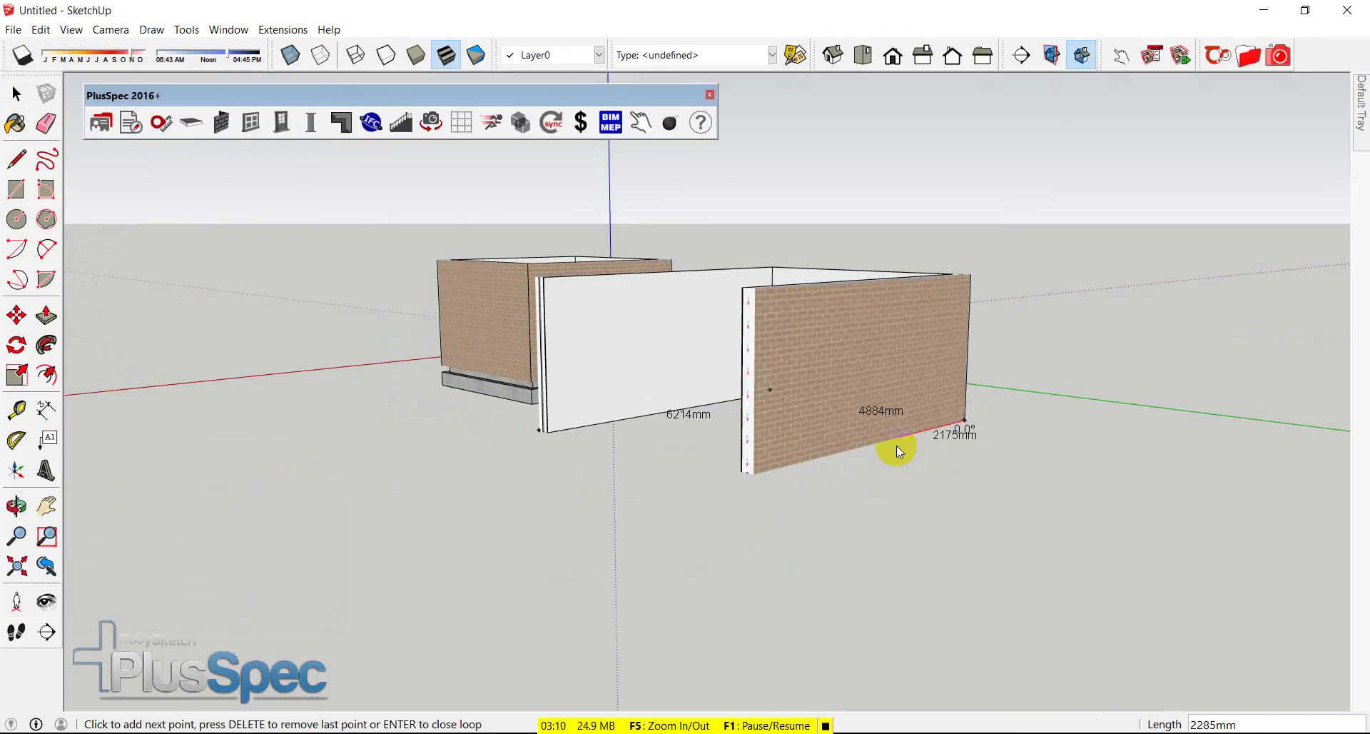
{"action": "left_click", "coordinate": [751, 476]}
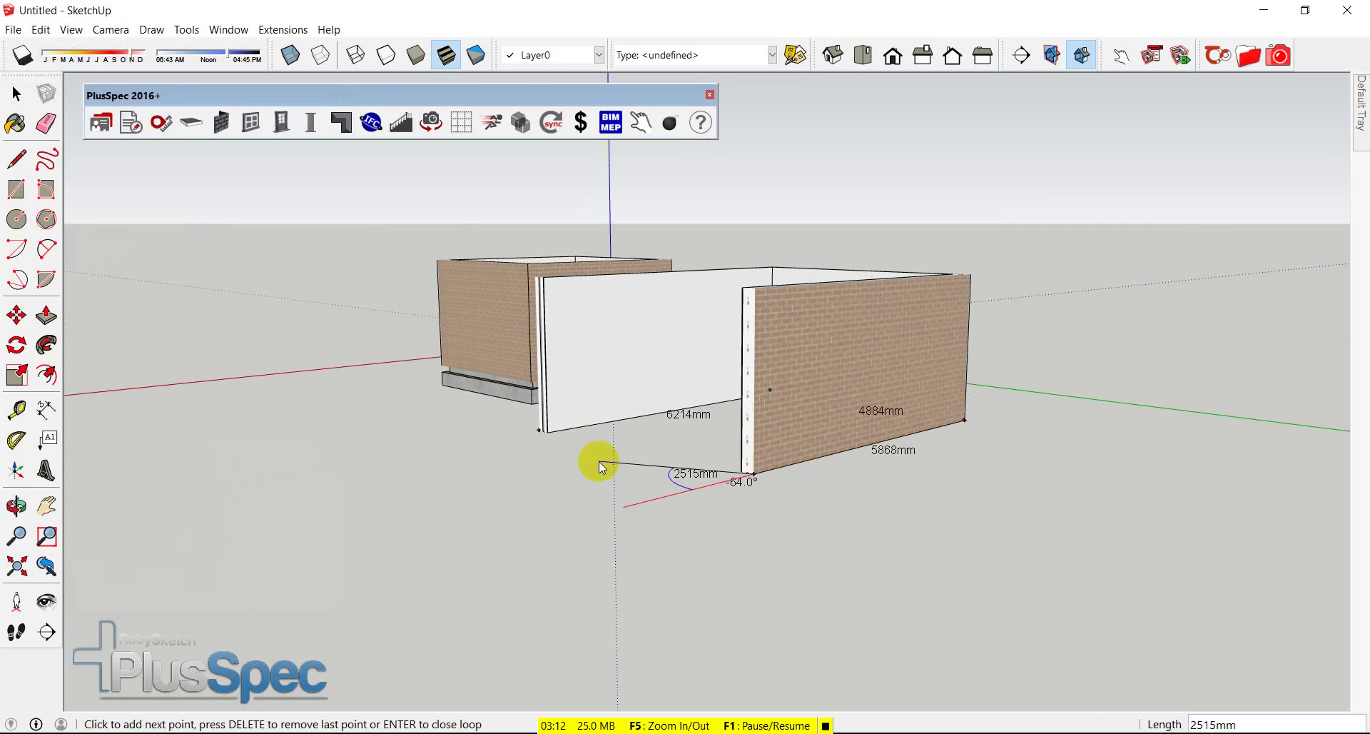
{"action": "left_click", "coordinate": [539, 431]}
Step: Examine the slab's edge beneath the brick veneer and the wall frame at the open end
{"action": "scroll", "coordinate": [769, 462], "scroll_direction": "up", "scroll_amount": 6}
{"action": "middle_click_drag", "start_coordinate": [679, 449], "coordinate": [706, 493]}
{"action": "scroll", "coordinate": [856, 344], "scroll_direction": "down", "scroll_amount": 5}
{"action": "scroll", "coordinate": [772, 400], "scroll_direction": "up", "scroll_amount": 3}
{"action": "scroll", "coordinate": [772, 400], "scroll_direction": "down", "scroll_amount": 8}
{"action": "left_click_drag", "start_coordinate": [708, 496], "coordinate": [753, 470]}
{"action": "middle_click_drag", "start_coordinate": [753, 470], "coordinate": [754, 498]}
{"action": "scroll", "coordinate": [753, 498], "scroll_direction": "up", "scroll_amount": 5}
{"action": "scroll", "coordinate": [794, 526], "scroll_direction": "up", "scroll_amount": 6}
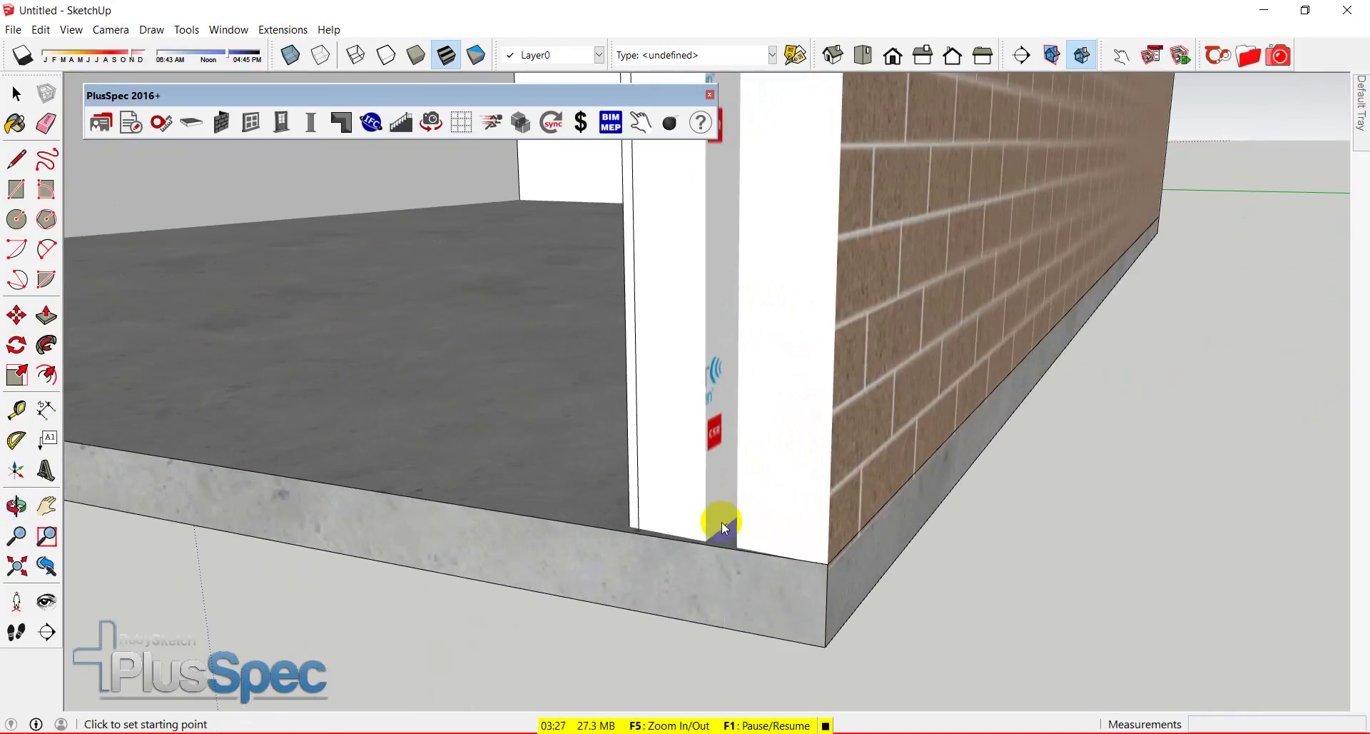
{"action": "scroll", "coordinate": [723, 523], "scroll_direction": "down", "scroll_amount": 4}
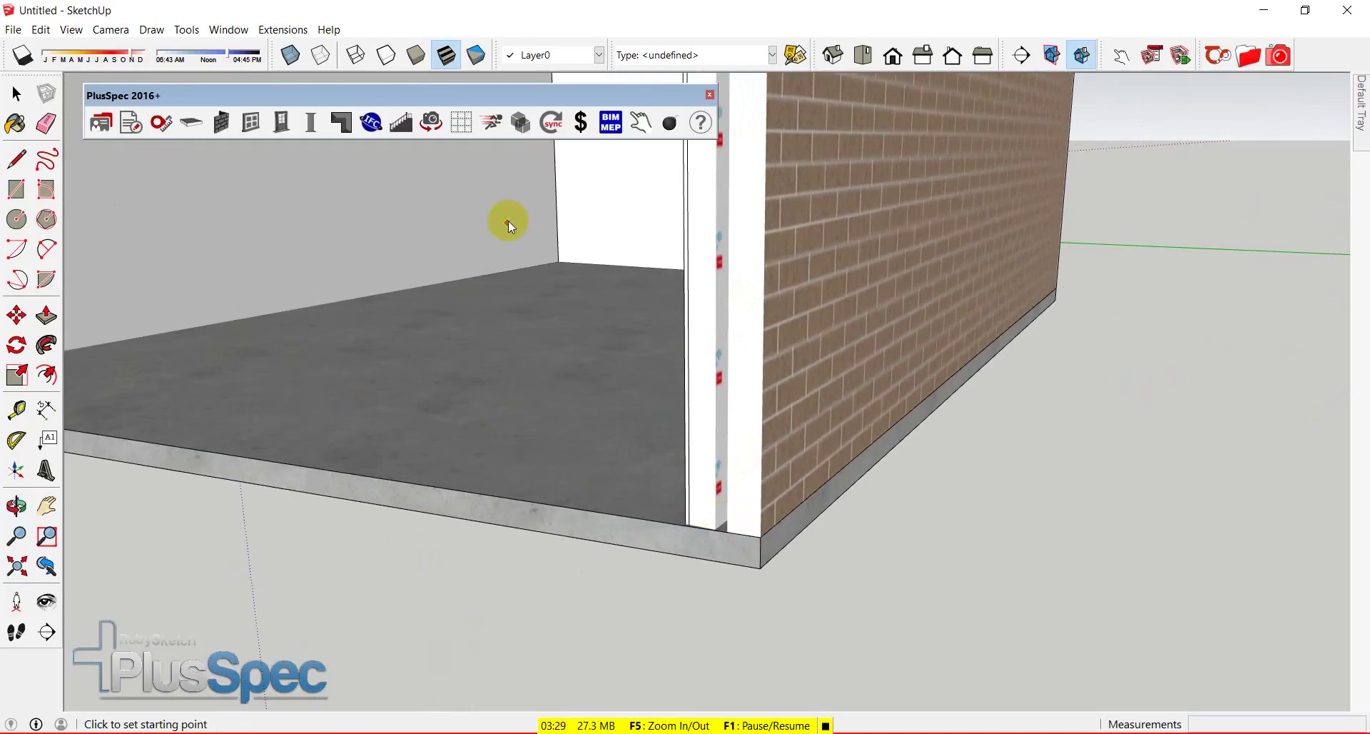
Step: Generate the All scene set and show the Structure scene with the wall framing on the new slab
{"action": "left_click", "coordinate": [451, 127]}
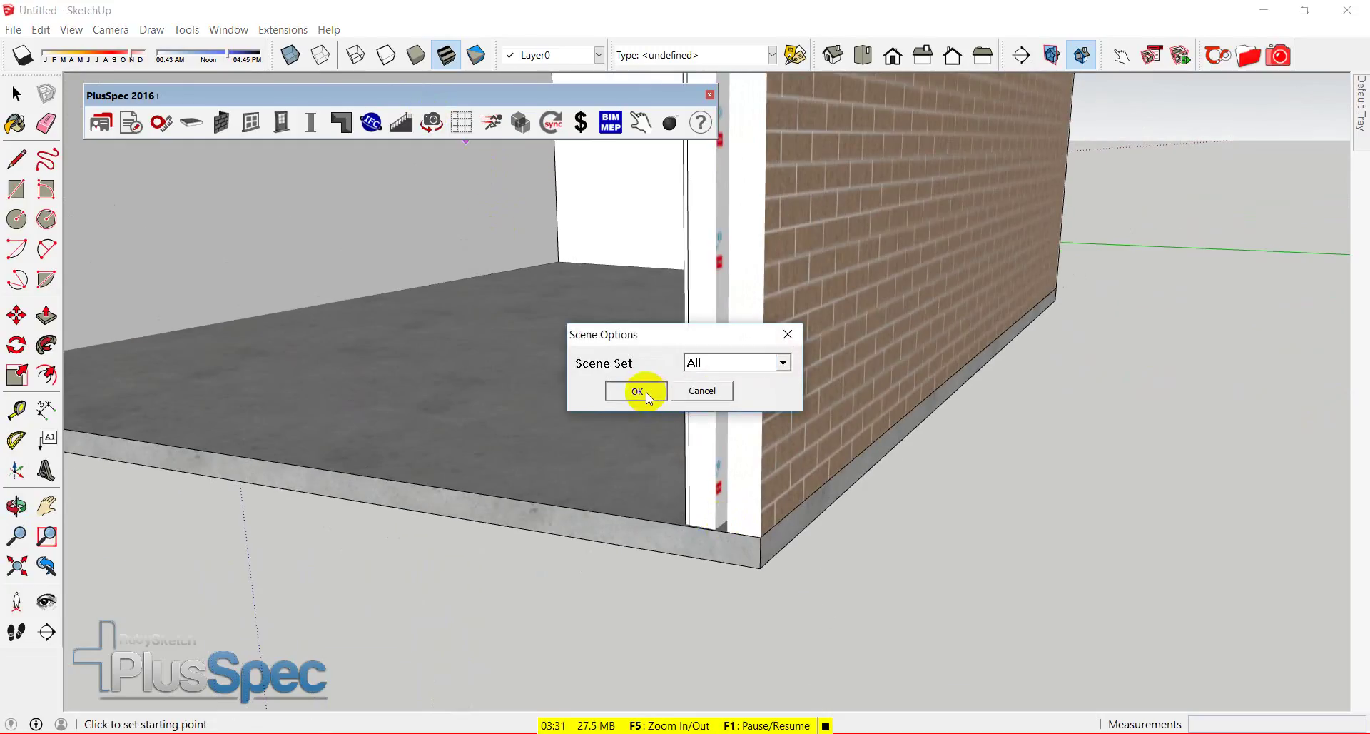
{"action": "left_click", "coordinate": [637, 391]}
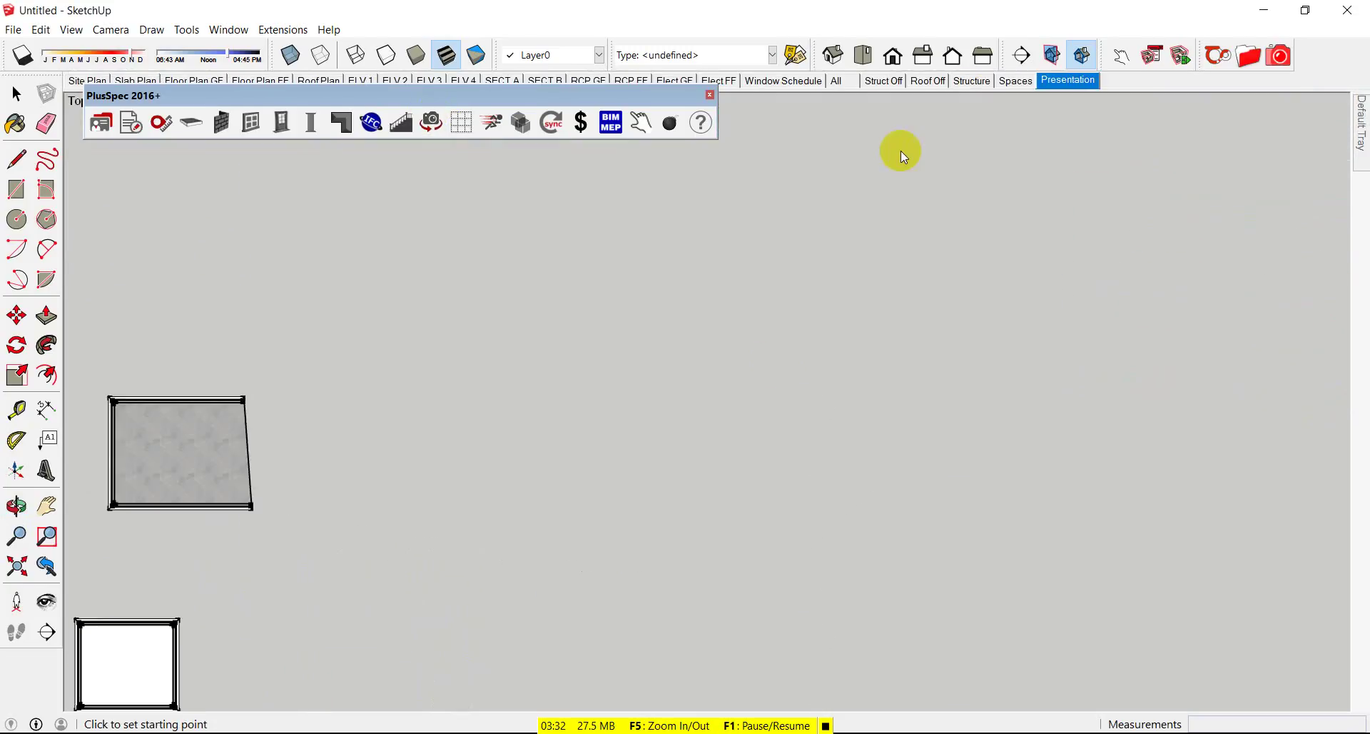
{"action": "left_click", "coordinate": [971, 80]}
{"action": "middle_click_drag", "start_coordinate": [407, 490], "coordinate": [320, 416]}
{"action": "scroll", "coordinate": [490, 444], "scroll_direction": "up", "scroll_amount": 10}
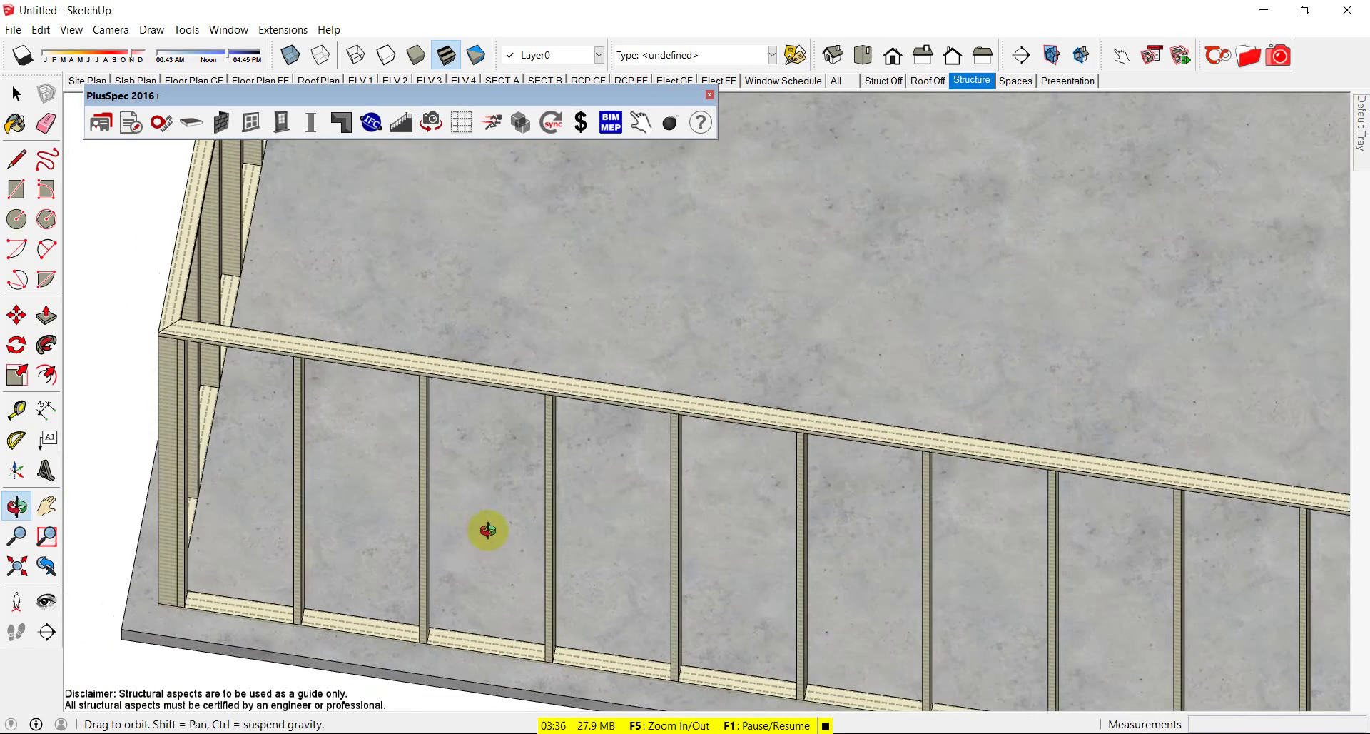
{"action": "middle_click_drag", "start_coordinate": [483, 529], "coordinate": [771, 411]}
{"action": "scroll", "coordinate": [771, 412], "scroll_direction": "down", "scroll_amount": 5}
{"action": "middle_click_drag", "start_coordinate": [826, 306], "coordinate": [893, 398]}
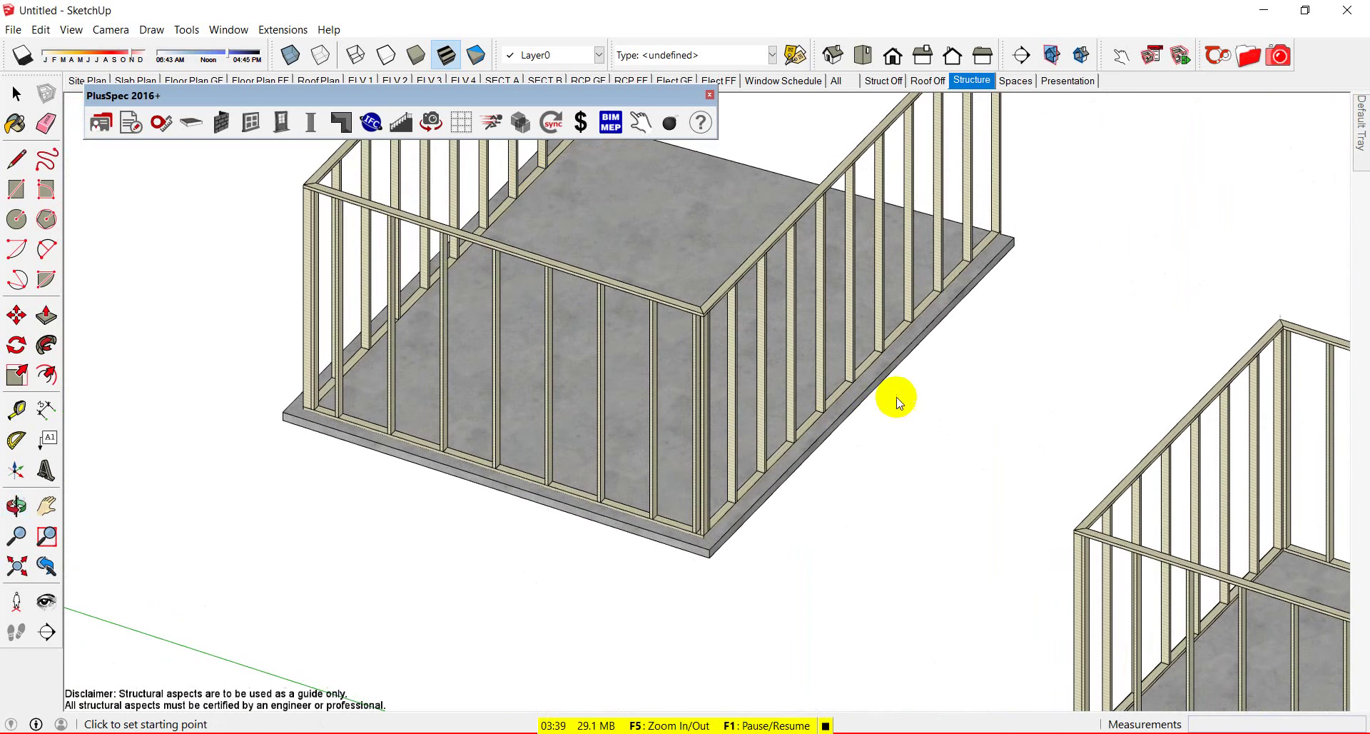
Step: Switch the camera from parallel projection to perspective
{"action": "left_click", "coordinate": [113, 30]}
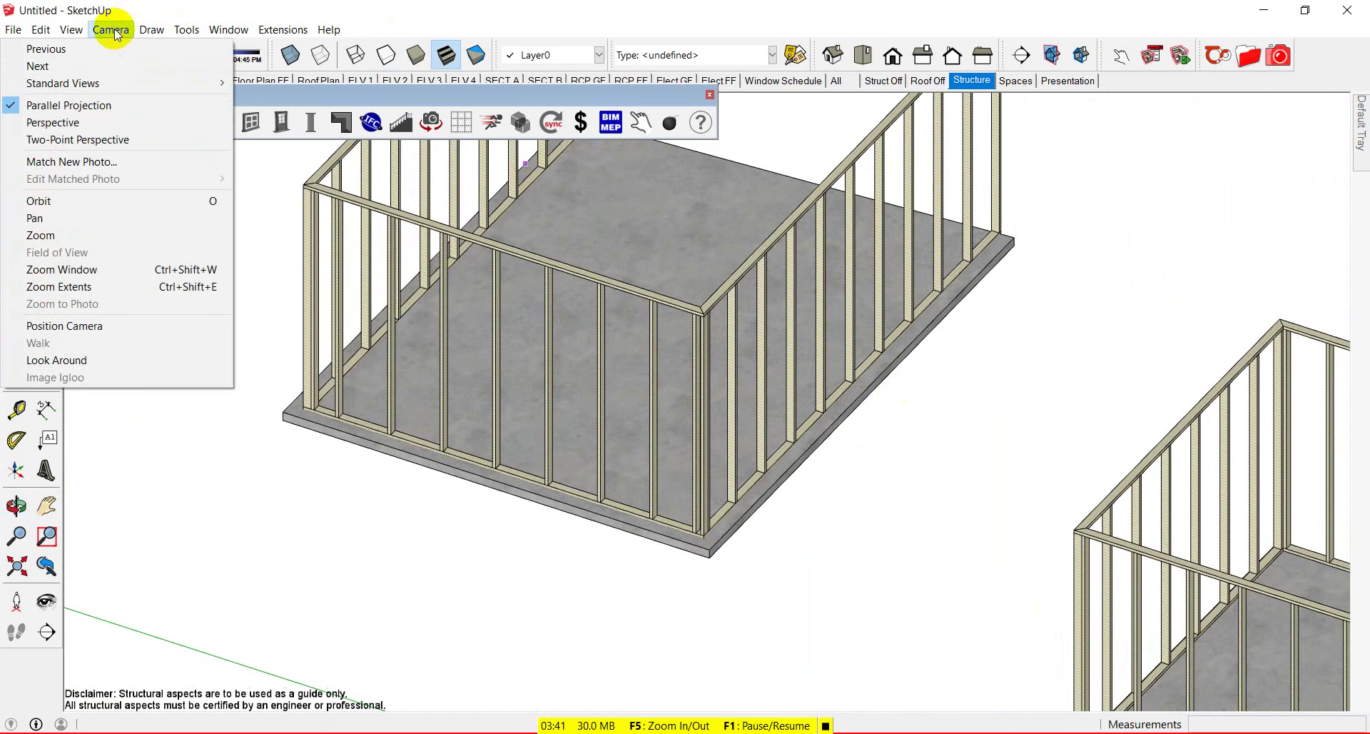
{"action": "left_click", "coordinate": [98, 101]}
{"action": "scroll", "coordinate": [751, 422], "scroll_direction": "up", "scroll_amount": 10}
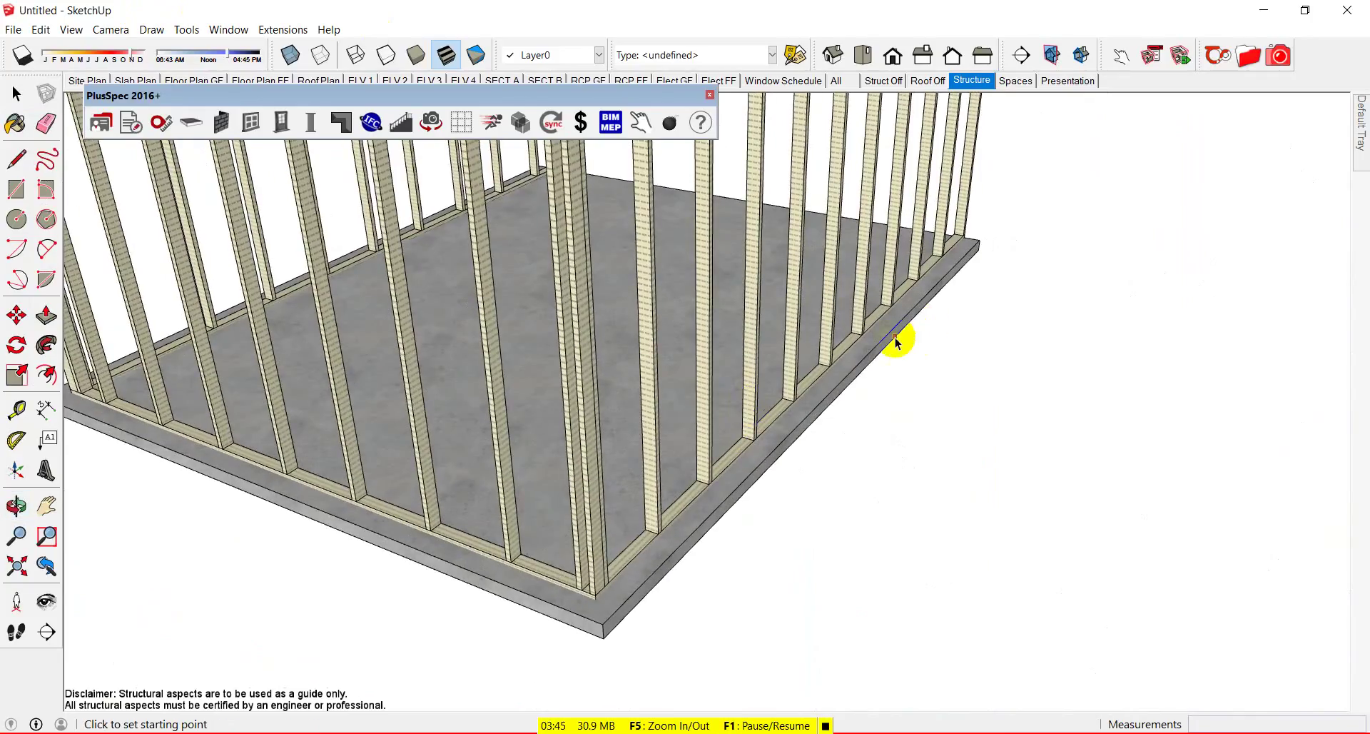
Step: Start a 100 mm deep recess in the thickness-only slab and trace its outer boundary through the slab's outer corners
{"action": "key", "text": "space"}
{"action": "left_click", "coordinate": [863, 364]}
{"action": "right_click", "coordinate": [863, 364]}
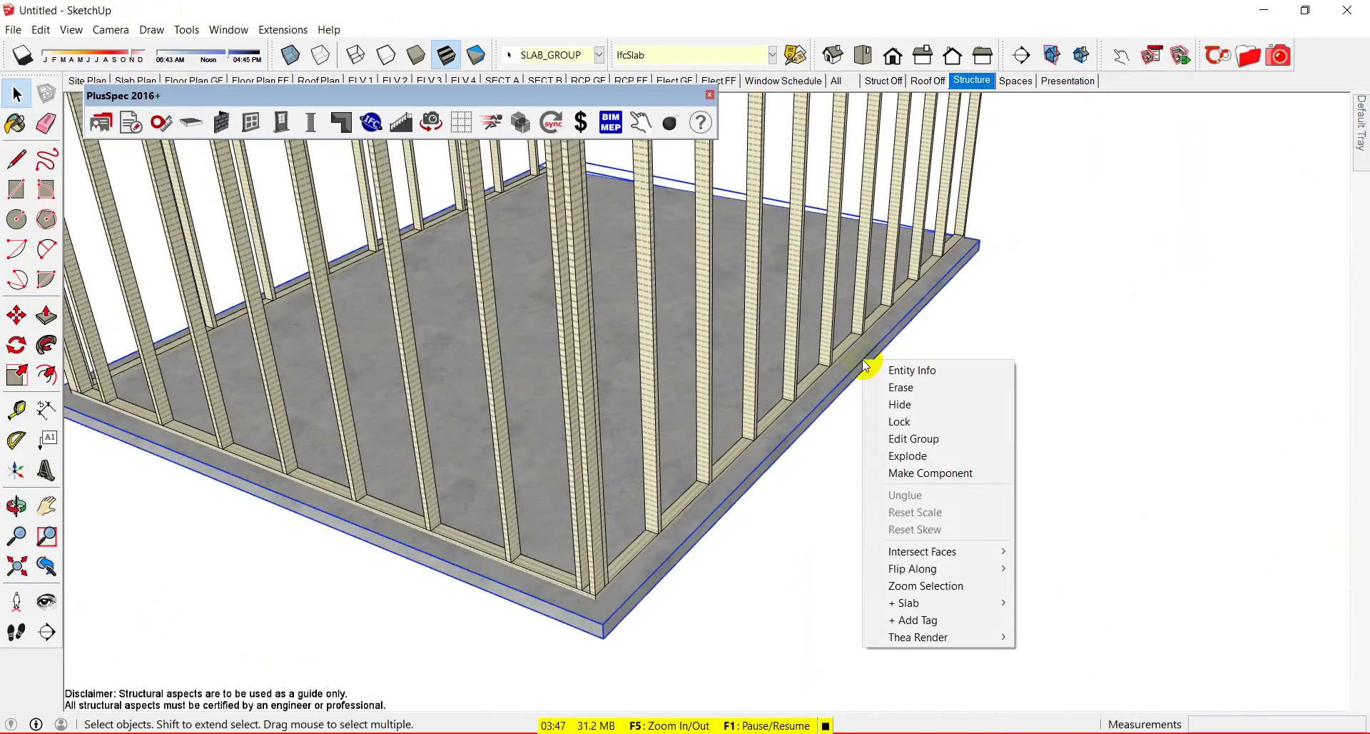
{"action": "mouse_move", "coordinate": [943, 604]}
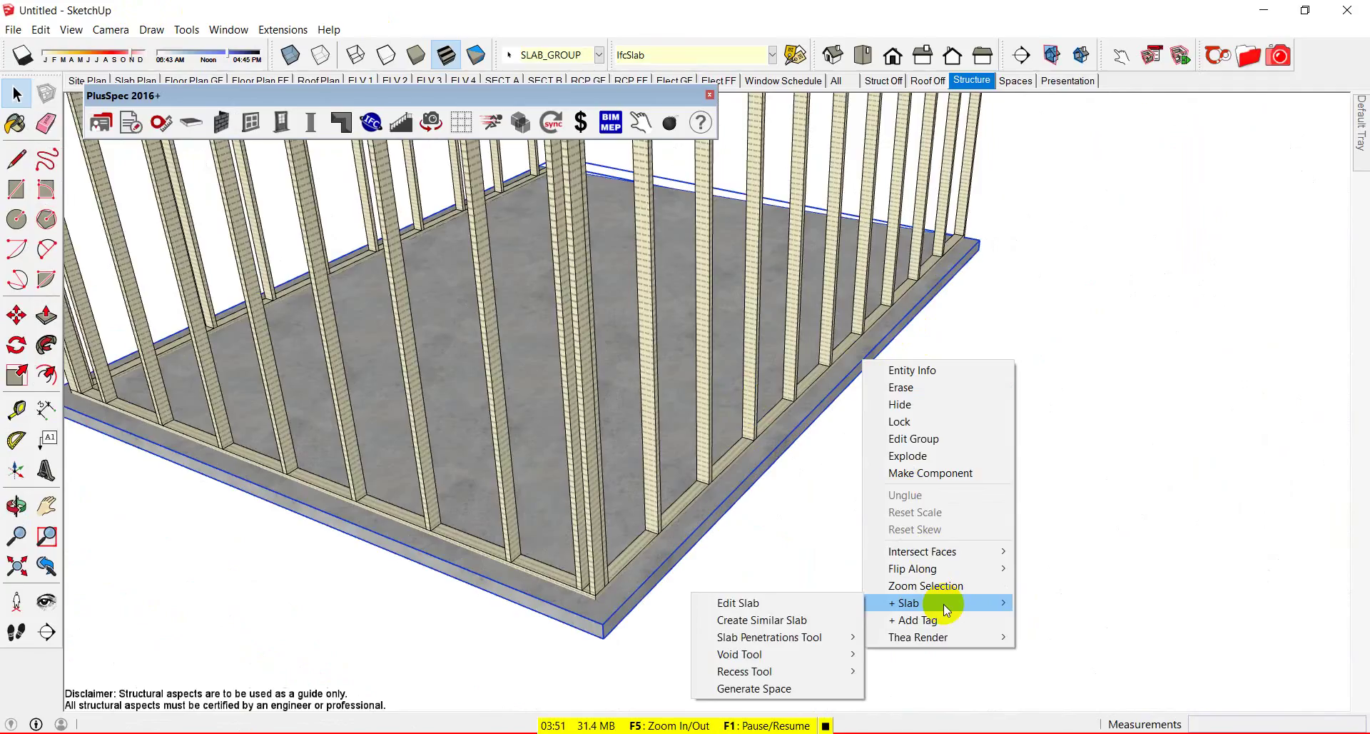
{"action": "mouse_move", "coordinate": [796, 670]}
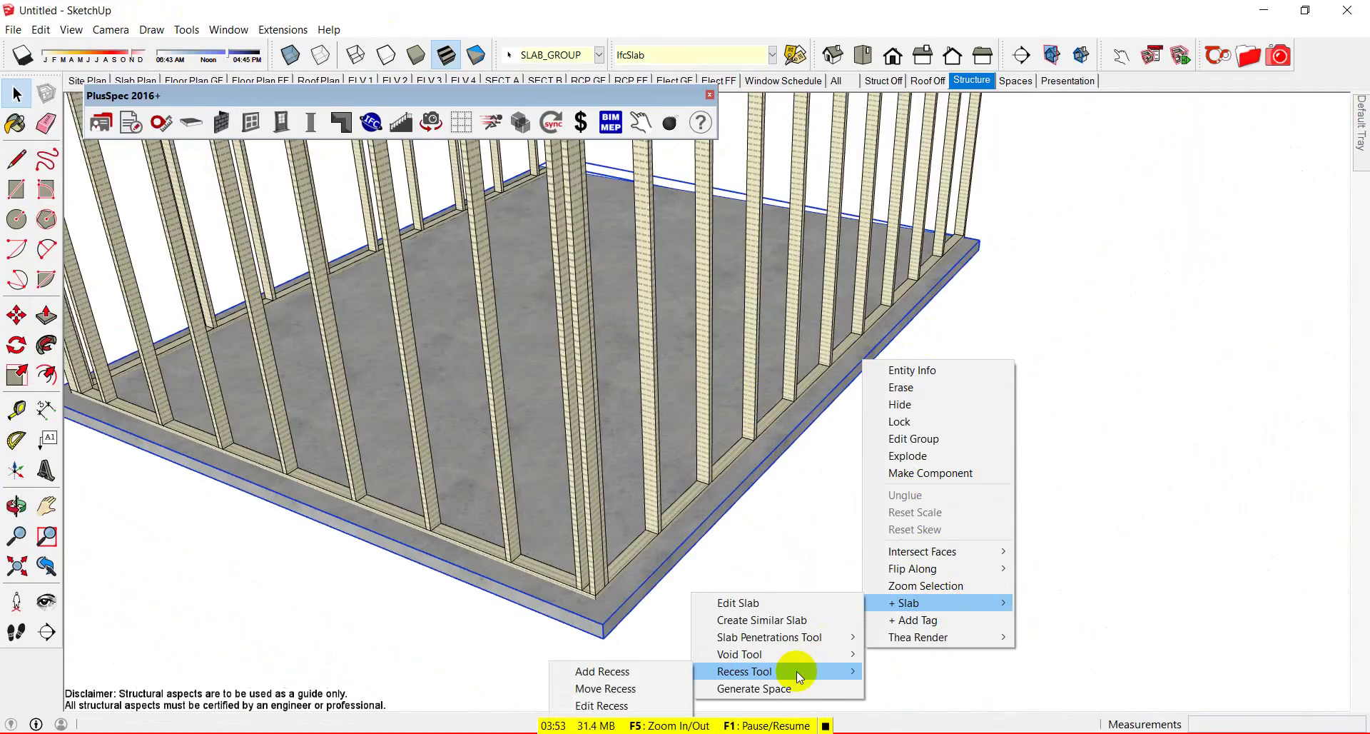
{"action": "left_click", "coordinate": [668, 675]}
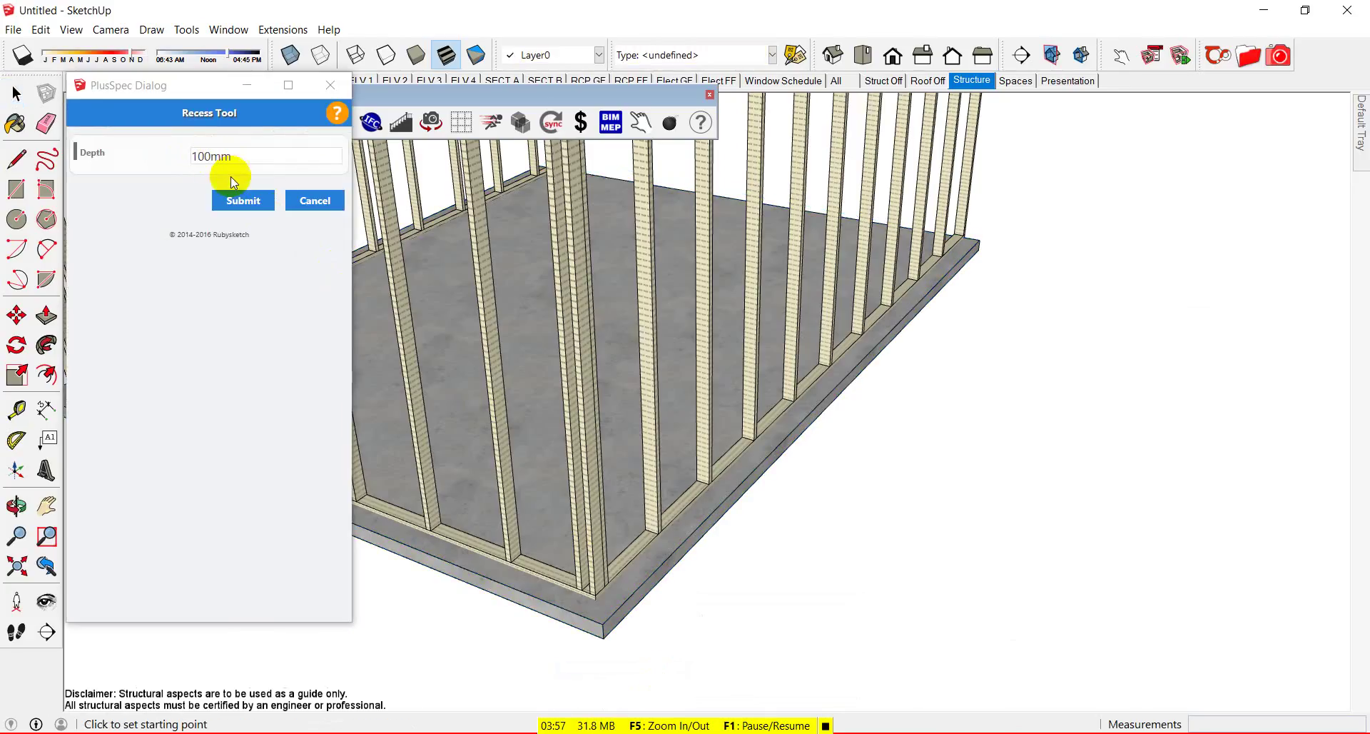
{"action": "left_click", "coordinate": [271, 207]}
{"action": "left_click", "coordinate": [980, 240]}
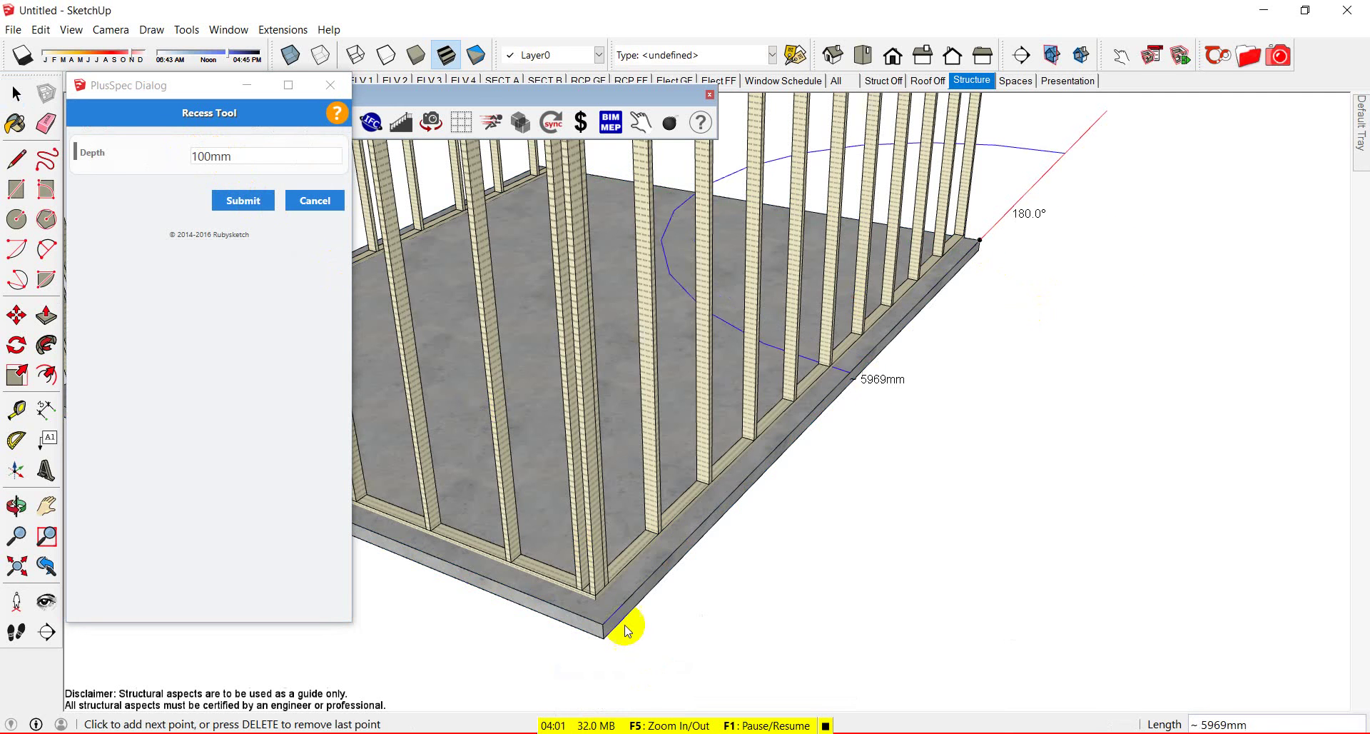
{"action": "left_click", "coordinate": [603, 631]}
{"action": "middle_click_drag", "start_coordinate": [596, 621], "coordinate": [614, 479]}
{"action": "left_click", "coordinate": [611, 433]}
{"action": "middle_click_drag", "start_coordinate": [611, 434], "coordinate": [713, 343]}
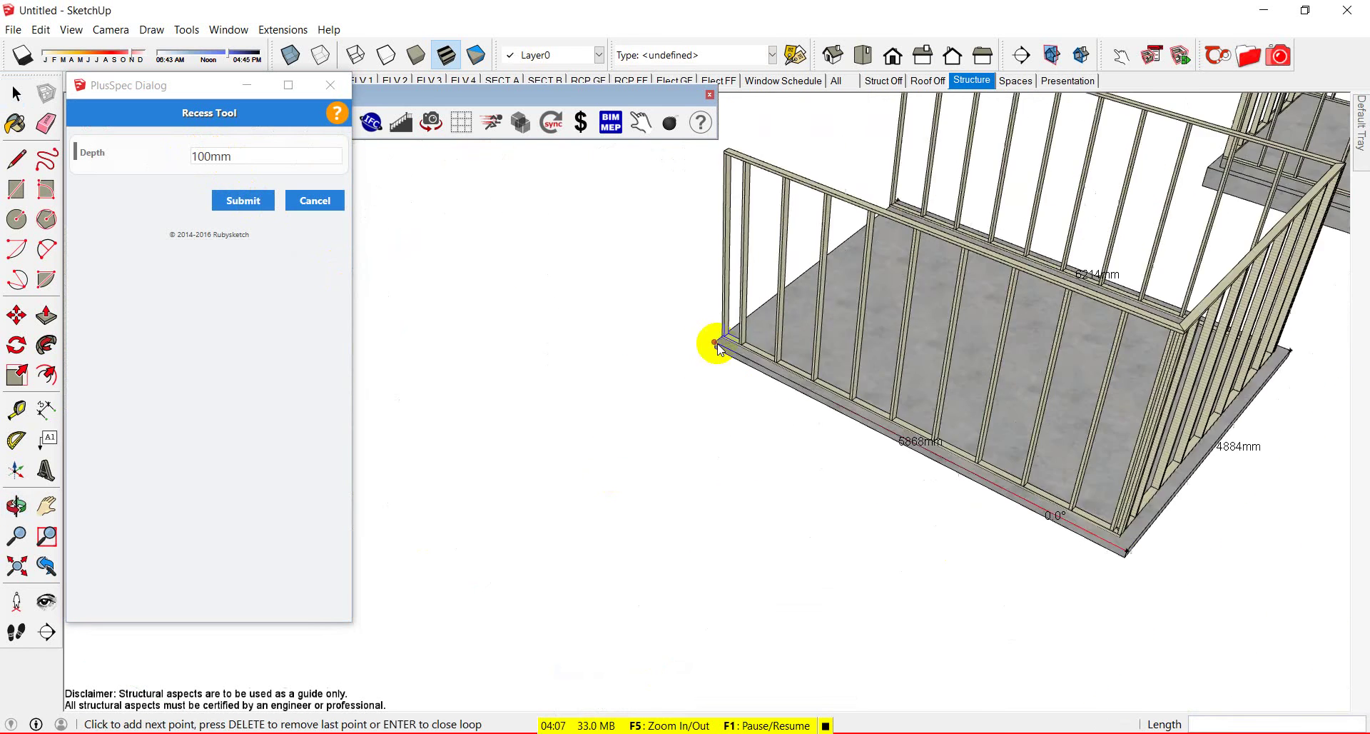
{"action": "scroll", "coordinate": [713, 344], "scroll_direction": "up", "scroll_amount": 5}
{"action": "left_click", "coordinate": [713, 343]}
Step: Turn the recess boundary in to the timber frame and run it along the first wall's bottom plate to the frame corner
{"action": "scroll", "coordinate": [719, 338], "scroll_direction": "up", "scroll_amount": 4}
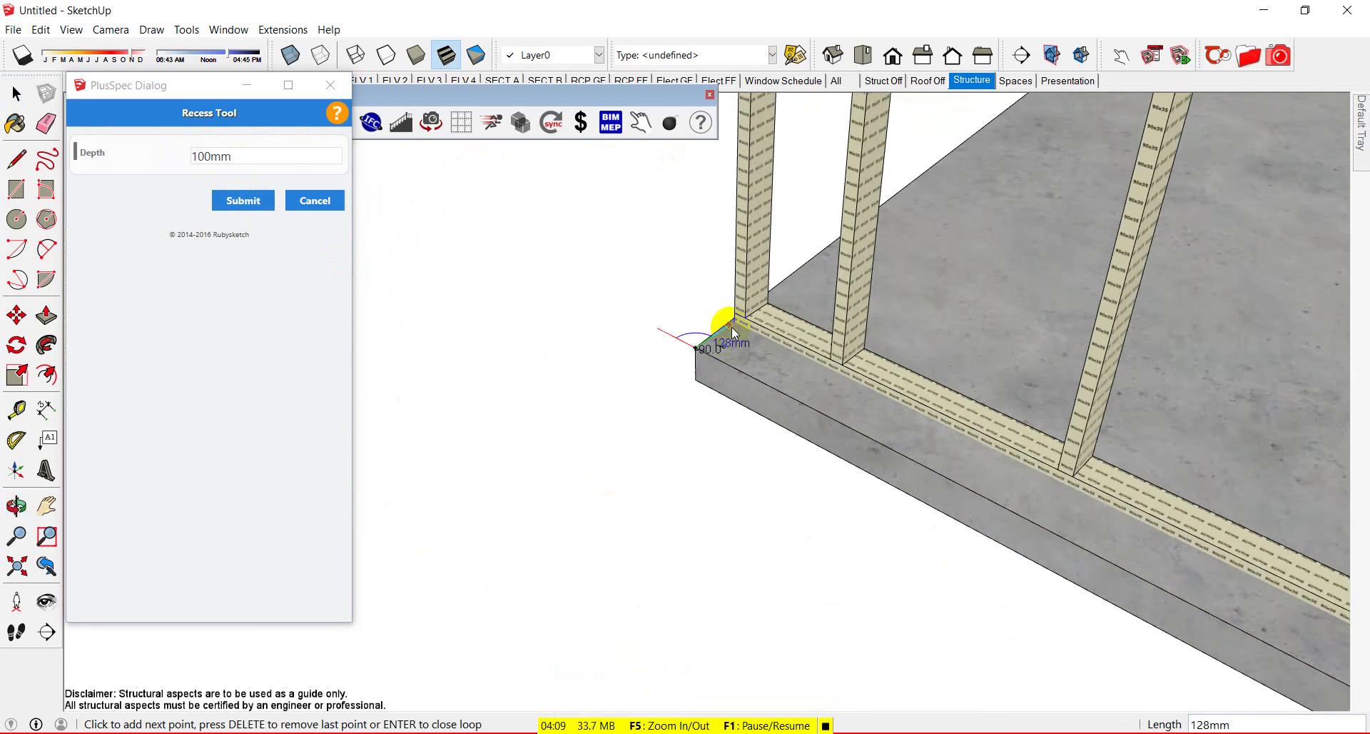
{"action": "scroll", "coordinate": [732, 324], "scroll_direction": "up", "scroll_amount": 3}
{"action": "left_click", "coordinate": [728, 314]}
{"action": "scroll", "coordinate": [737, 342], "scroll_direction": "down", "scroll_amount": 6}
{"action": "scroll", "coordinate": [910, 435], "scroll_direction": "up", "scroll_amount": 5}
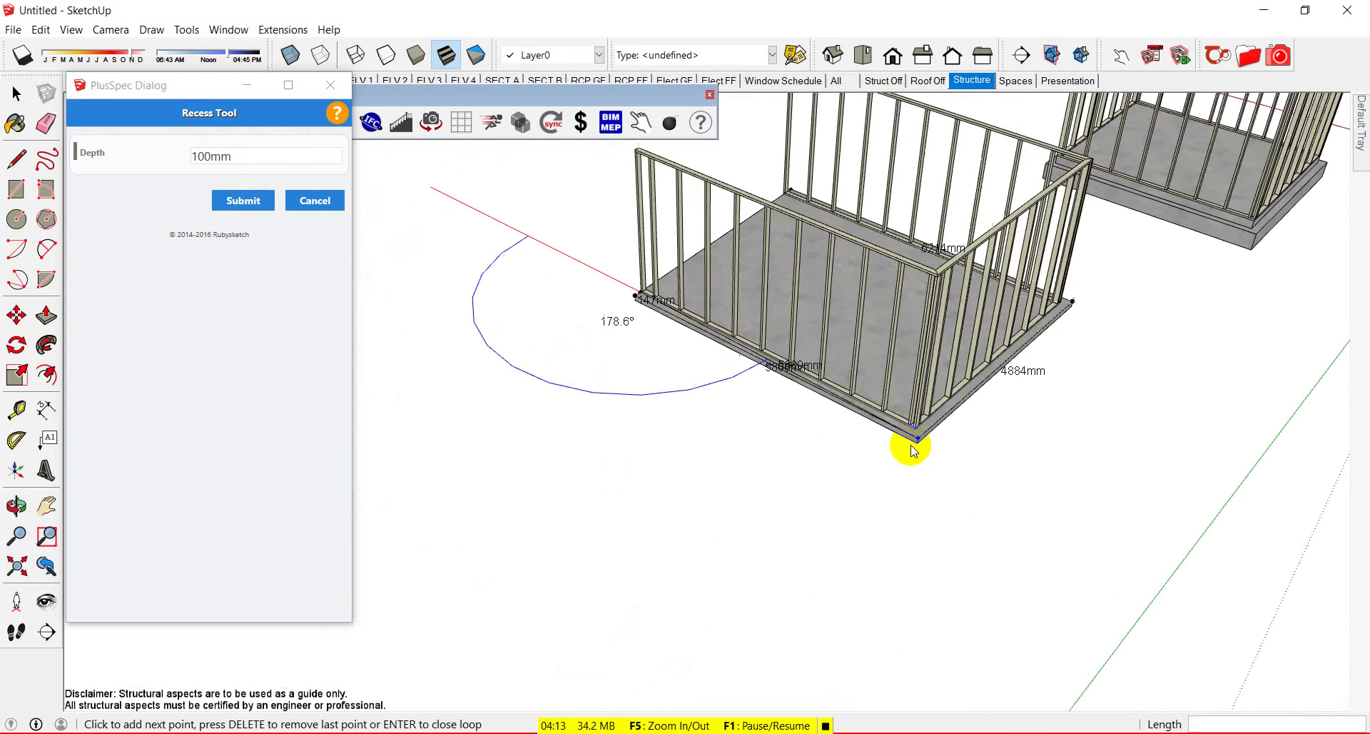
{"action": "scroll", "coordinate": [915, 426], "scroll_direction": "up", "scroll_amount": 3}
{"action": "left_click", "coordinate": [956, 412]}
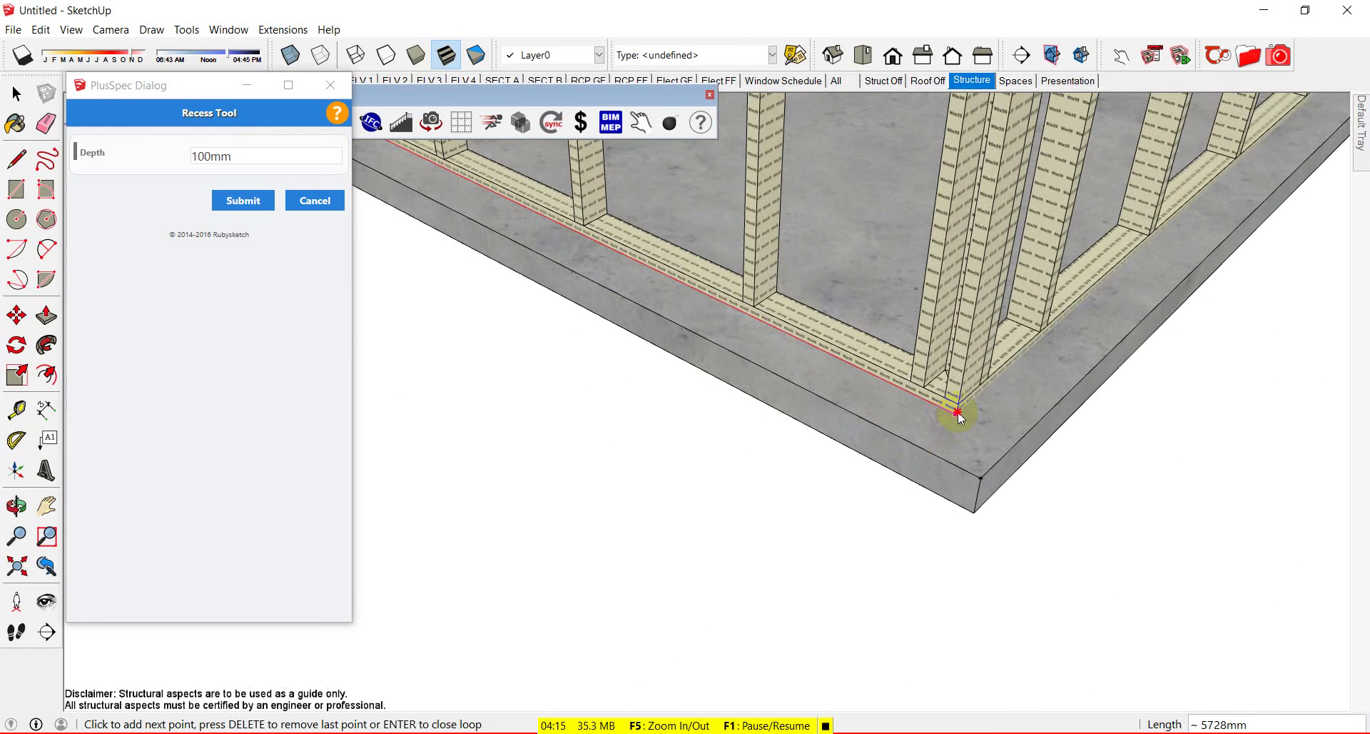
Step: Continue the recess boundary along the adjoining wall's bottom plate to the next frame corner
{"action": "scroll", "coordinate": [599, 450], "scroll_direction": "down", "scroll_amount": 5}
{"action": "scroll", "coordinate": [920, 300], "scroll_direction": "up", "scroll_amount": 4}
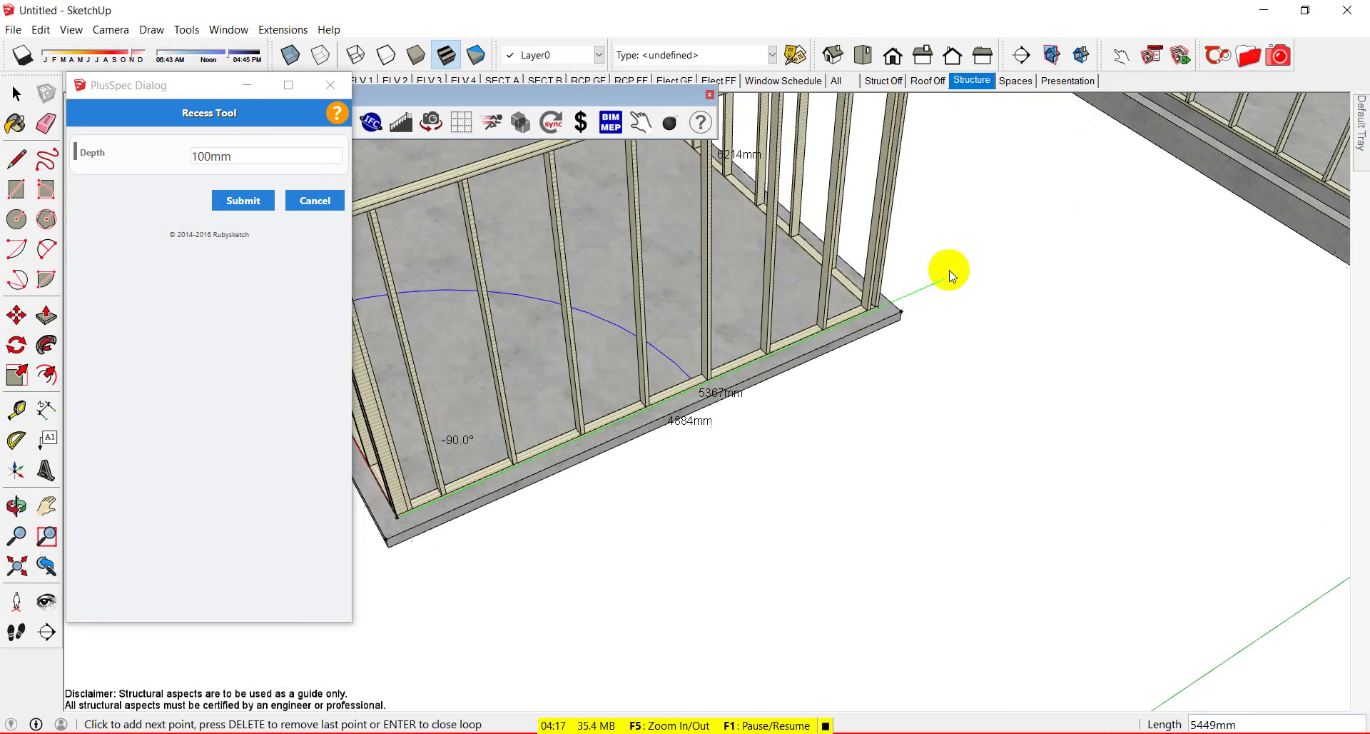
{"action": "middle_click_drag", "start_coordinate": [865, 330], "coordinate": [522, 371]}
{"action": "scroll", "coordinate": [810, 412], "scroll_direction": "up", "scroll_amount": 5}
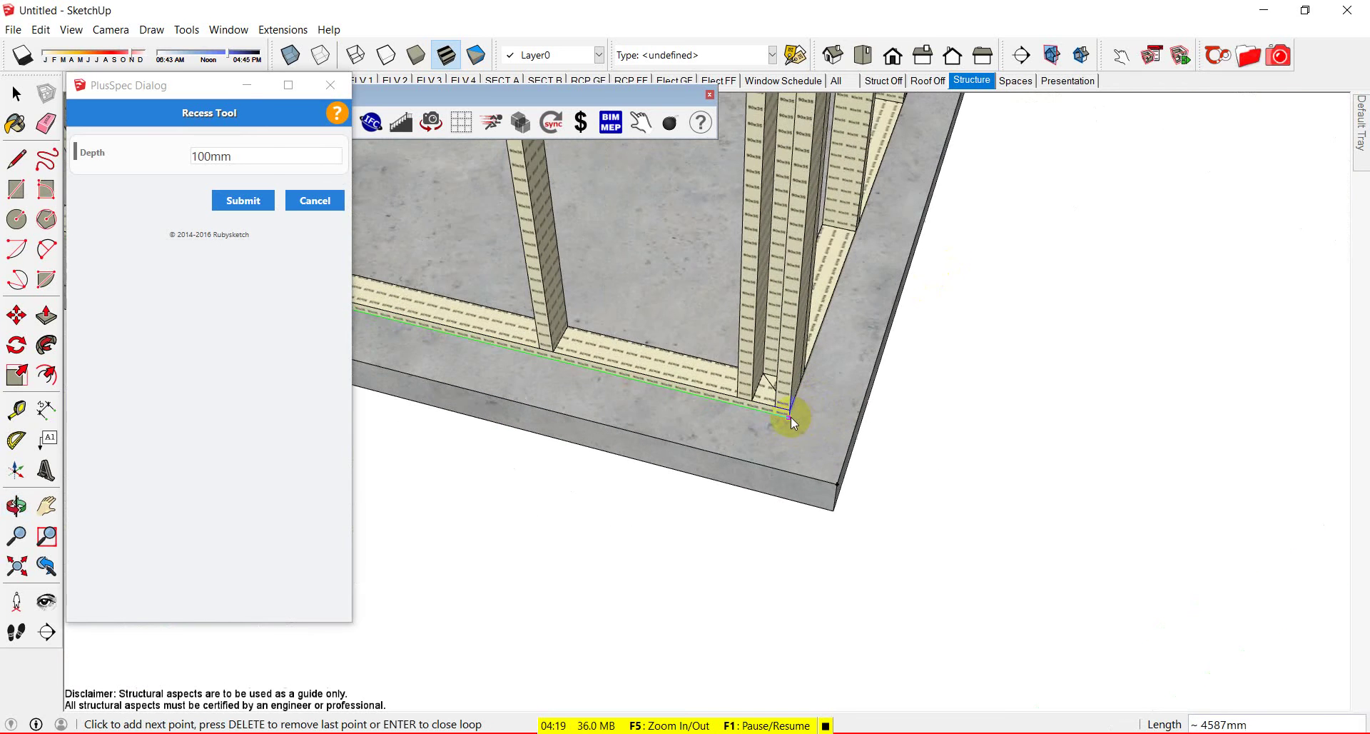
{"action": "left_click", "coordinate": [787, 417]}
Step: Run the recess boundary along the third wall's bottom plate to its open end and out to the slab's outer corner
{"action": "scroll", "coordinate": [803, 411], "scroll_direction": "down", "scroll_amount": 5}
{"action": "scroll", "coordinate": [903, 139], "scroll_direction": "up", "scroll_amount": 6}
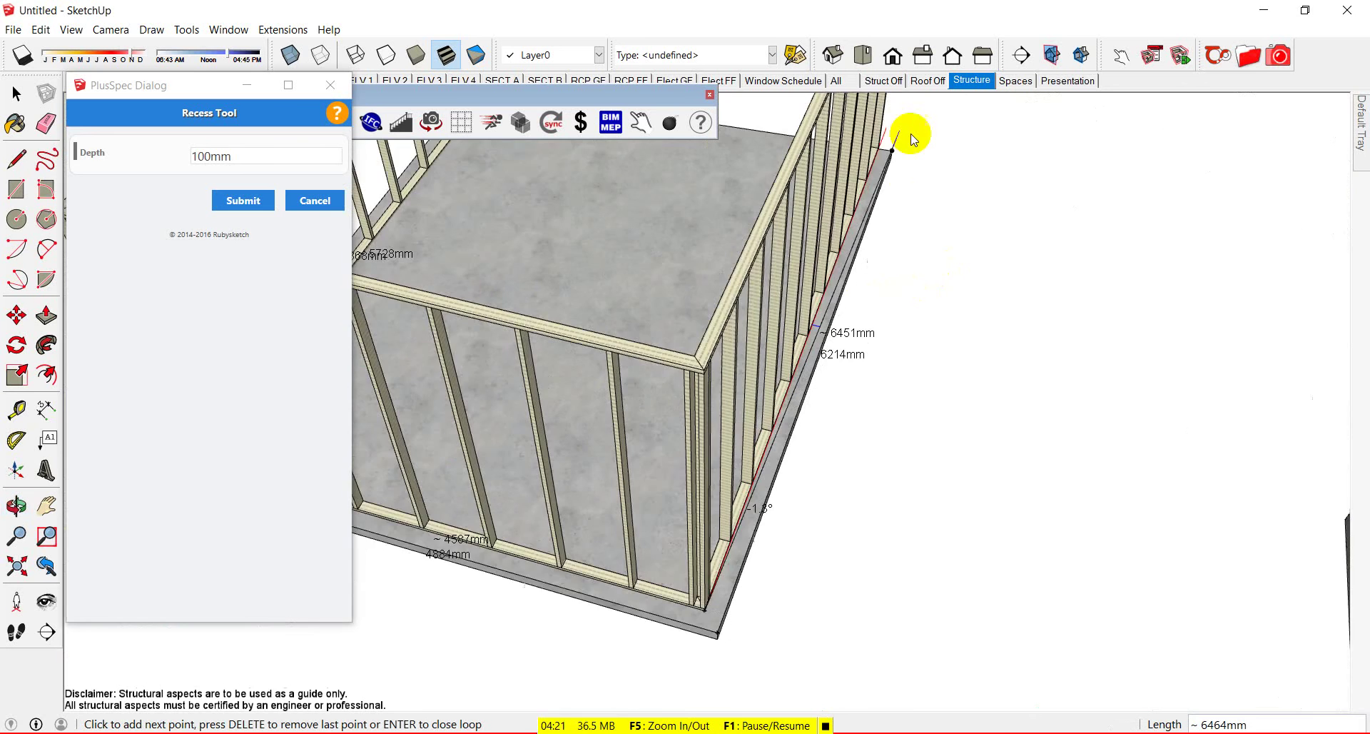
{"action": "scroll", "coordinate": [885, 148], "scroll_direction": "up", "scroll_amount": 3}
{"action": "scroll", "coordinate": [872, 157], "scroll_direction": "up", "scroll_amount": 4}
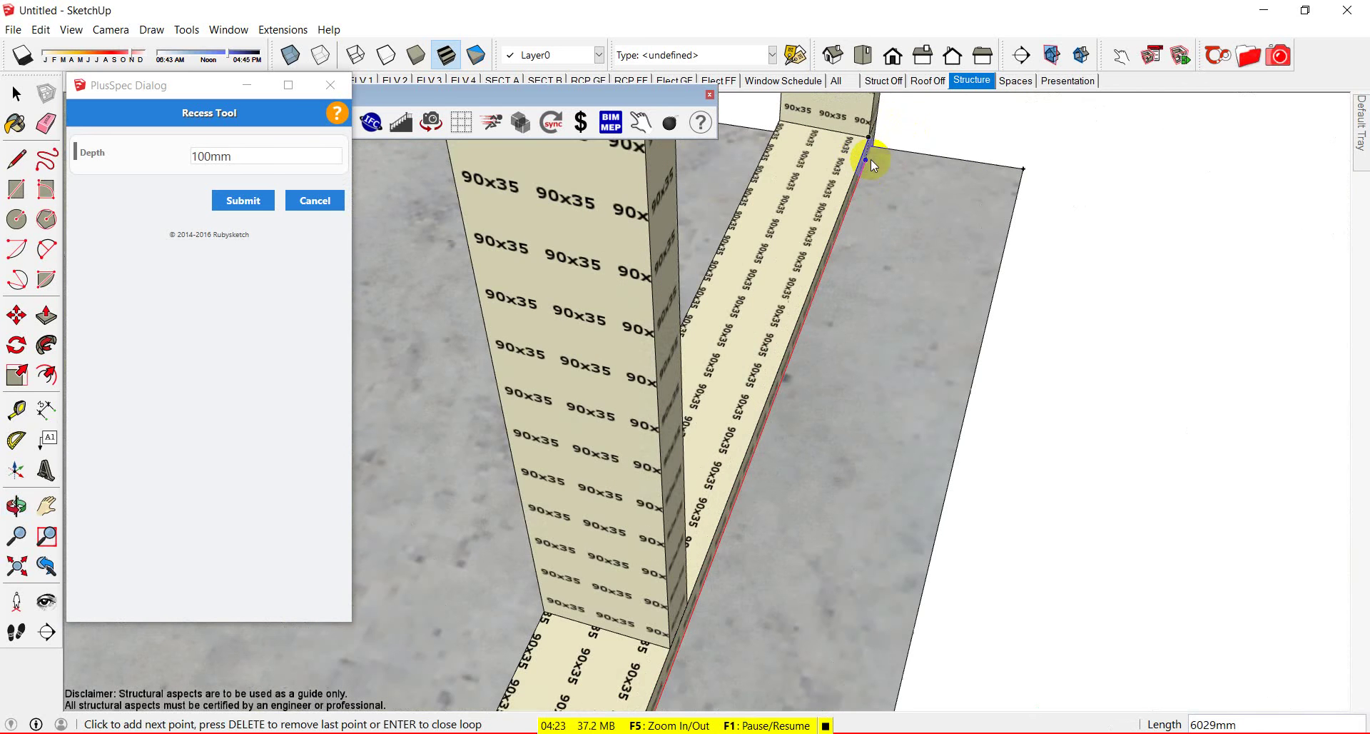
{"action": "left_click", "coordinate": [875, 147]}
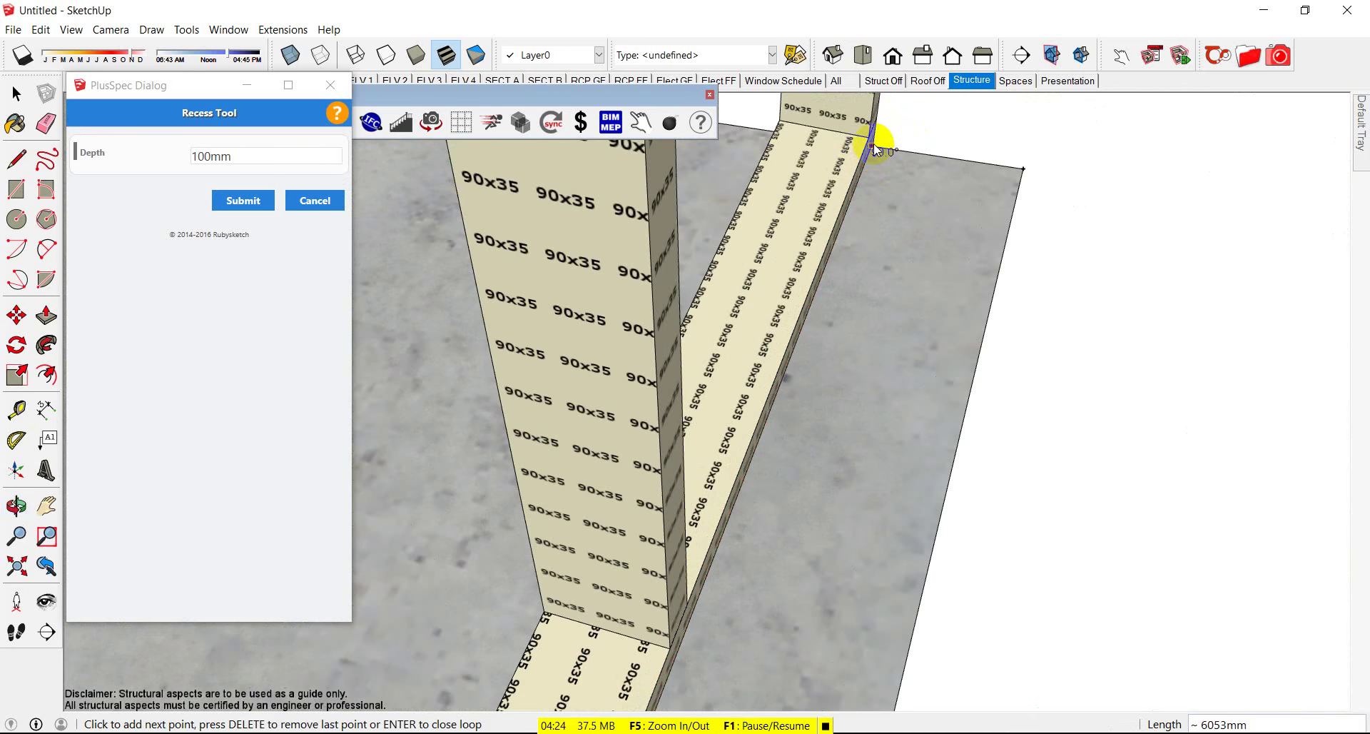
{"action": "left_click", "coordinate": [1023, 169]}
{"action": "scroll", "coordinate": [892, 285], "scroll_direction": "down", "scroll_amount": 10}
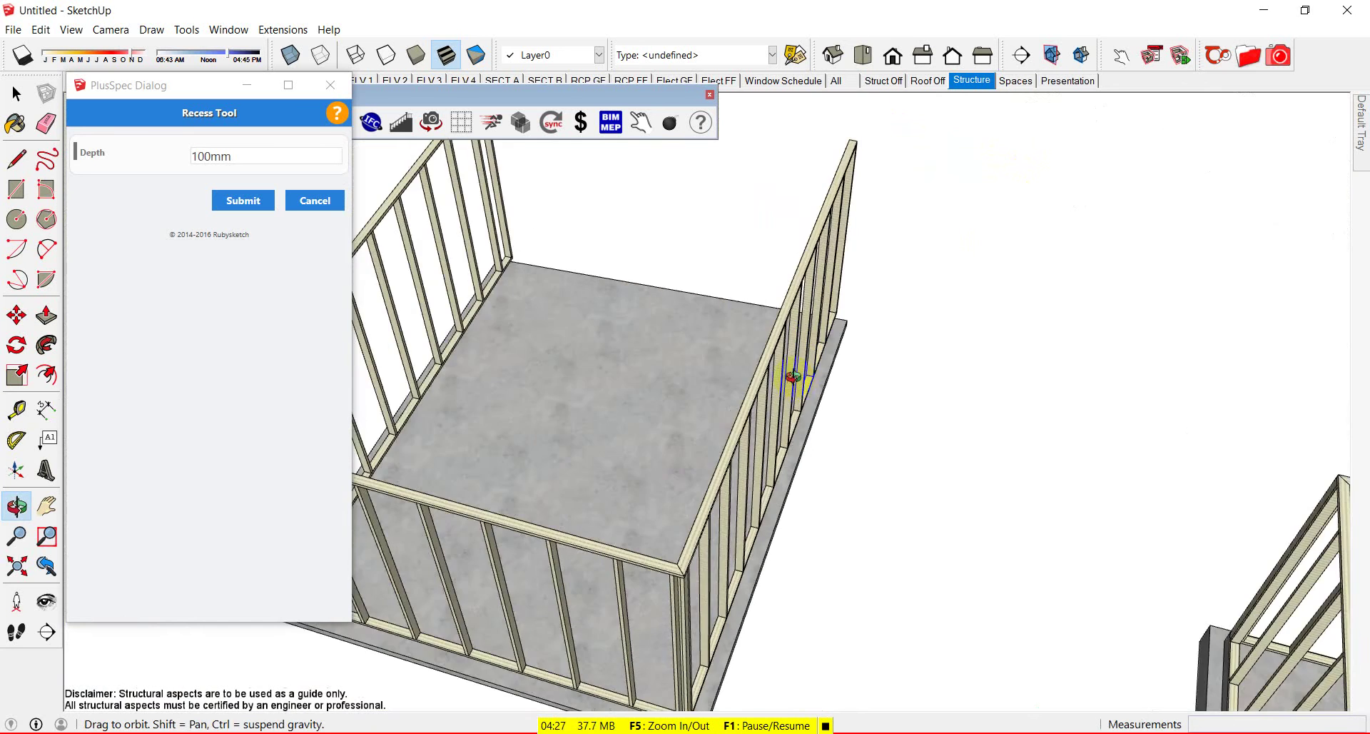
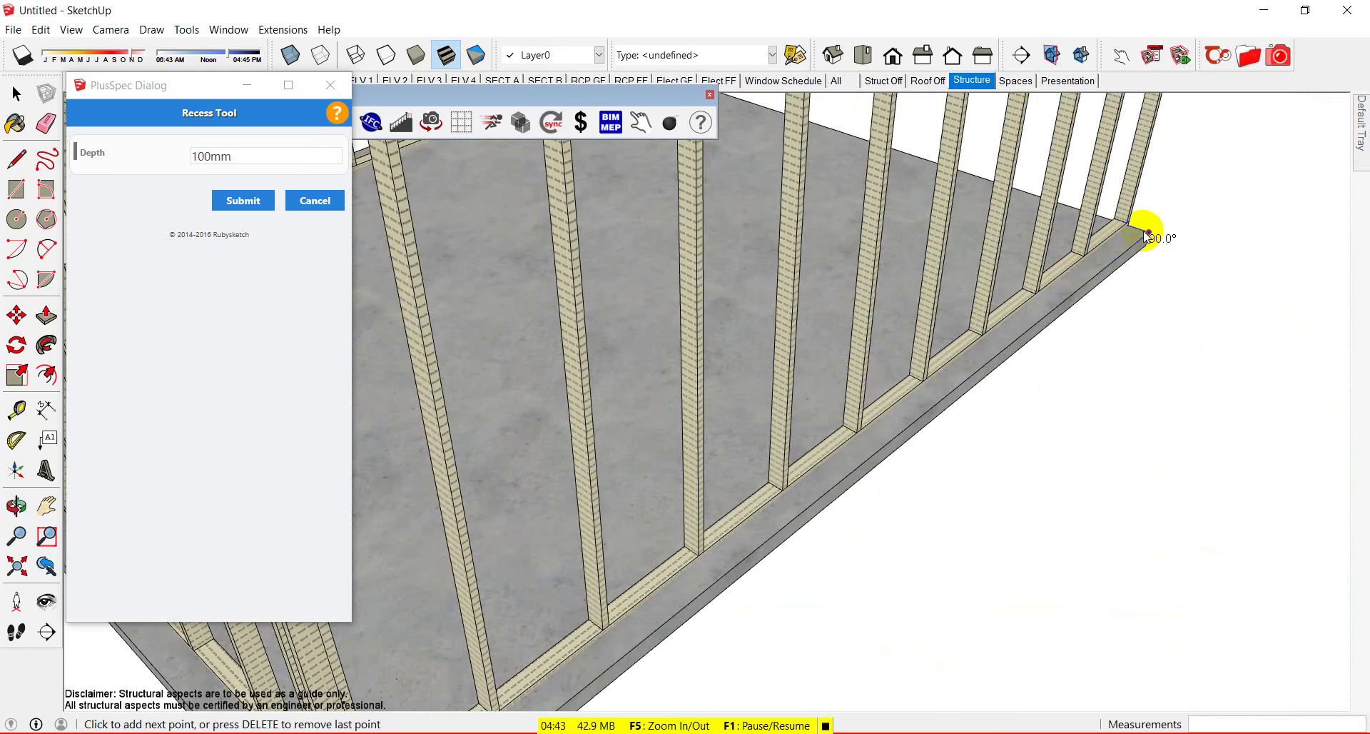
Step: Try tracing a recess for one side only, along the slab's outer edge to the near corner and 150 mm around it
{"action": "scroll", "coordinate": [1133, 269], "scroll_direction": "down", "scroll_amount": 5}
{"action": "scroll", "coordinate": [897, 420], "scroll_direction": "up", "scroll_amount": 3}
{"action": "scroll", "coordinate": [931, 428], "scroll_direction": "up", "scroll_amount": 2}
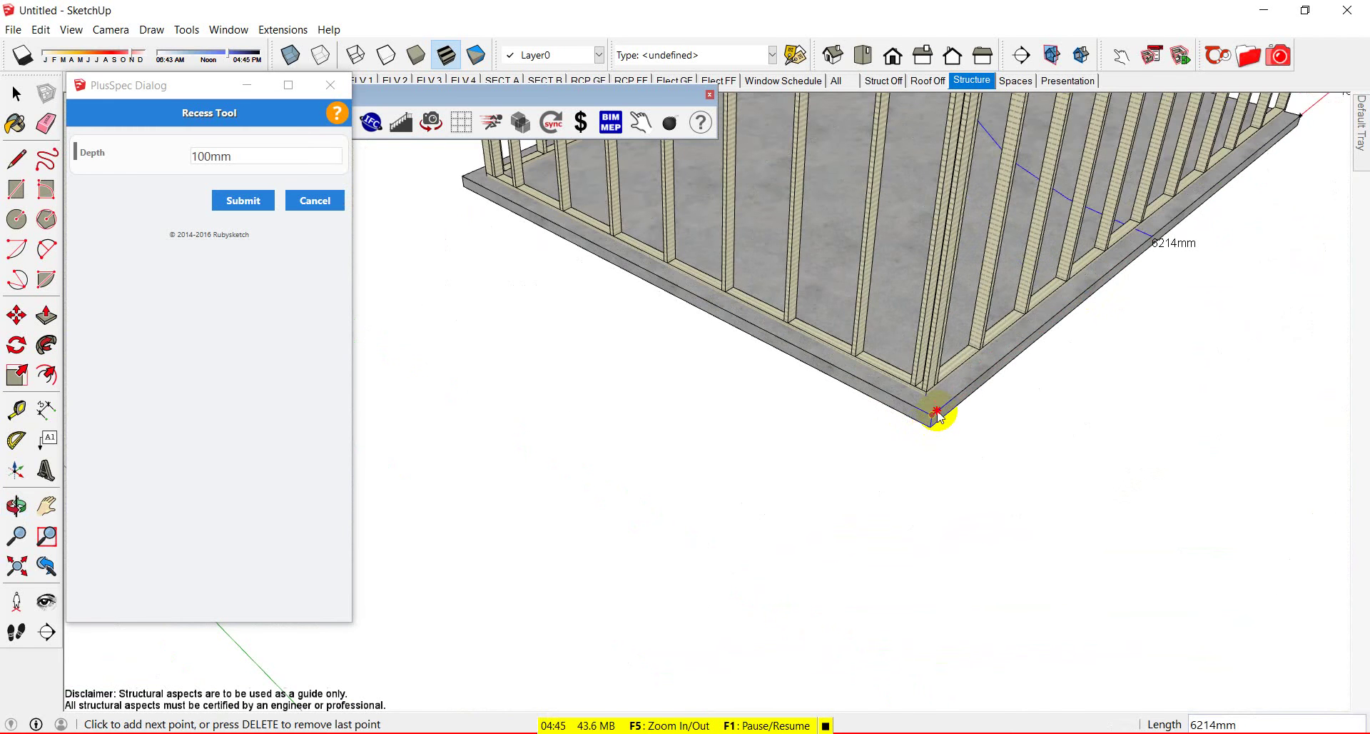
{"action": "scroll", "coordinate": [924, 414], "scroll_direction": "down", "scroll_amount": 1}
{"action": "left_click", "coordinate": [903, 398]}
Step: Turn the one-sided boundary in to the frame corner, follow the bottom plate to the wall's end and return to the slab edge
{"action": "scroll", "coordinate": [928, 391], "scroll_direction": "down", "scroll_amount": 1}
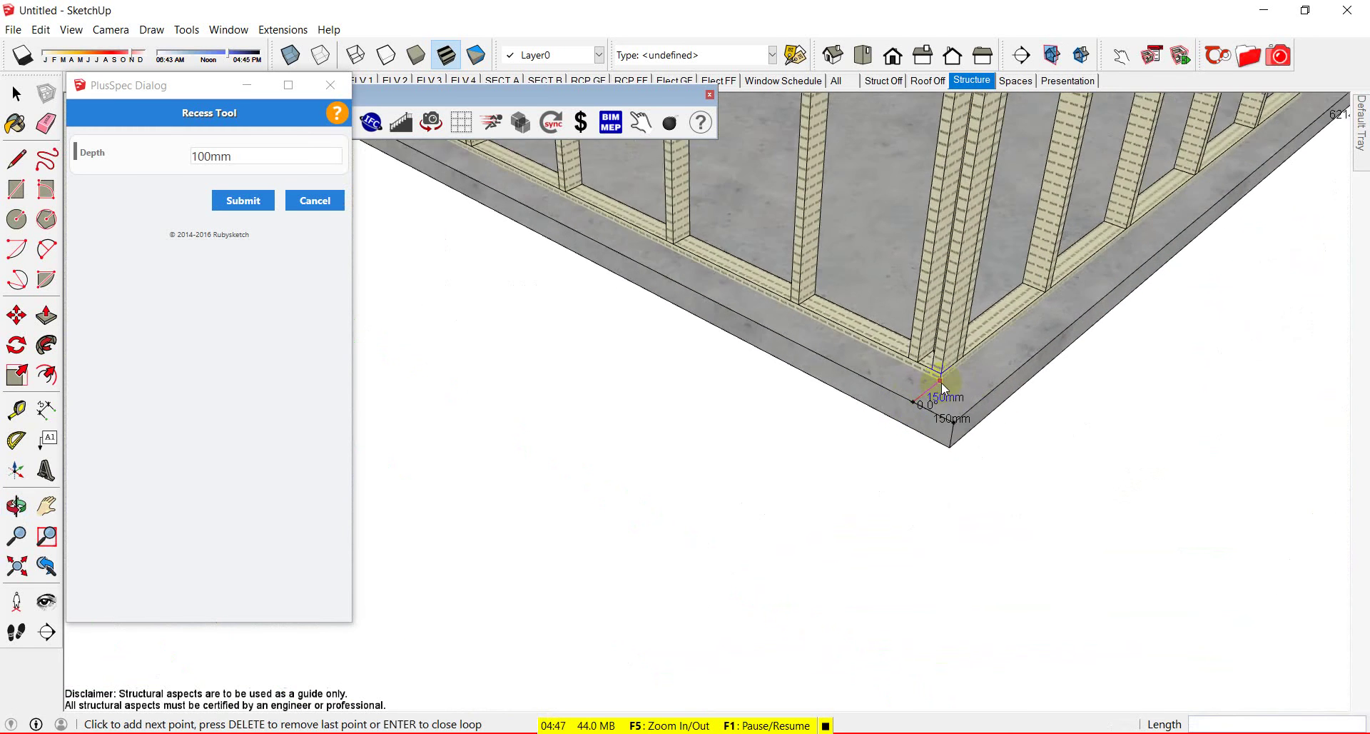
{"action": "scroll", "coordinate": [941, 383], "scroll_direction": "down", "scroll_amount": 2}
{"action": "scroll", "coordinate": [1145, 213], "scroll_direction": "up", "scroll_amount": 6}
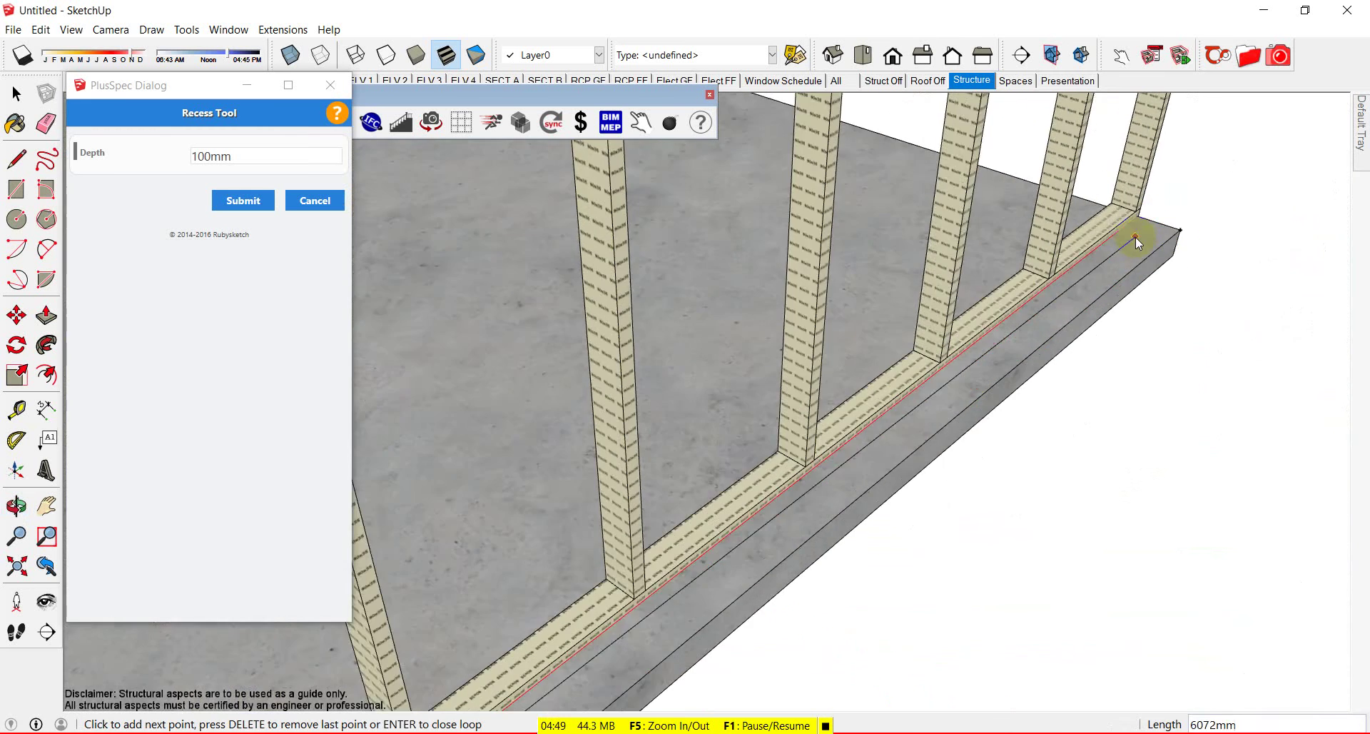
{"action": "left_click", "coordinate": [1144, 213]}
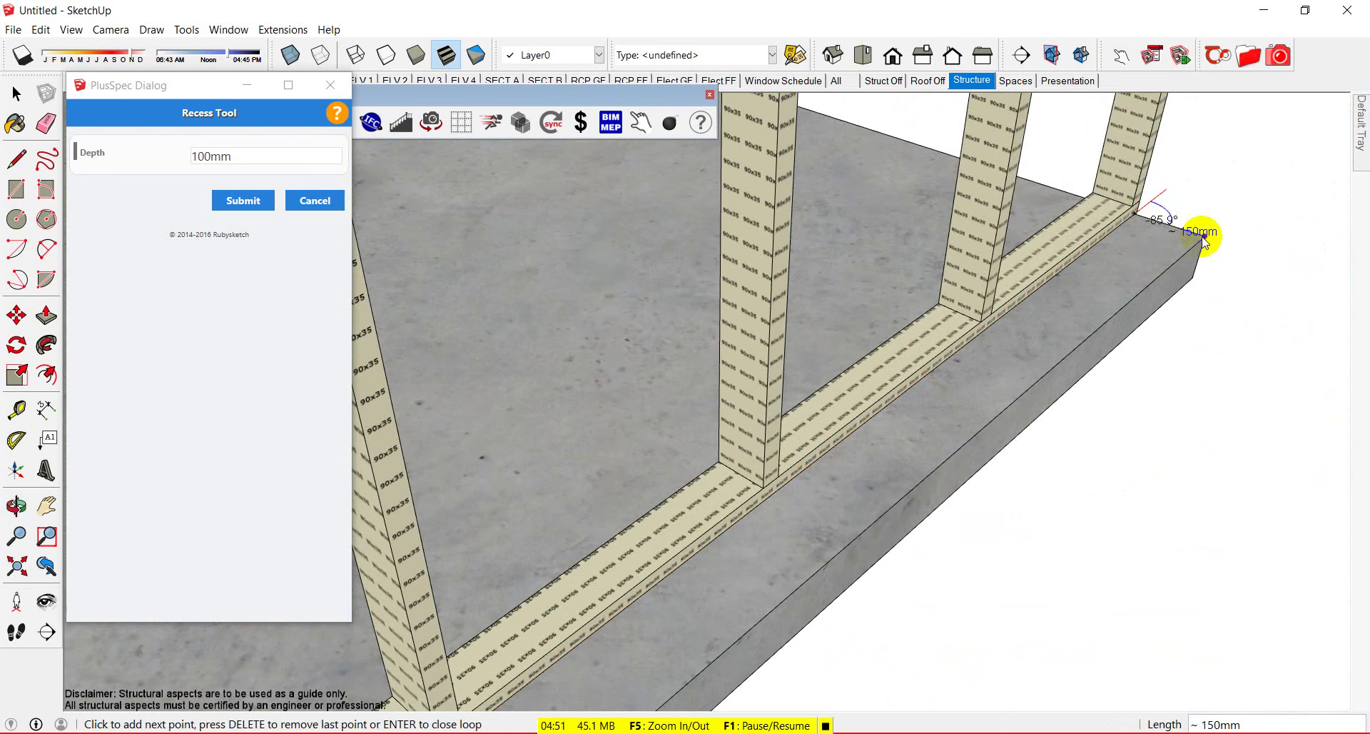
{"action": "scroll", "coordinate": [1146, 289], "scroll_direction": "down", "scroll_amount": 7}
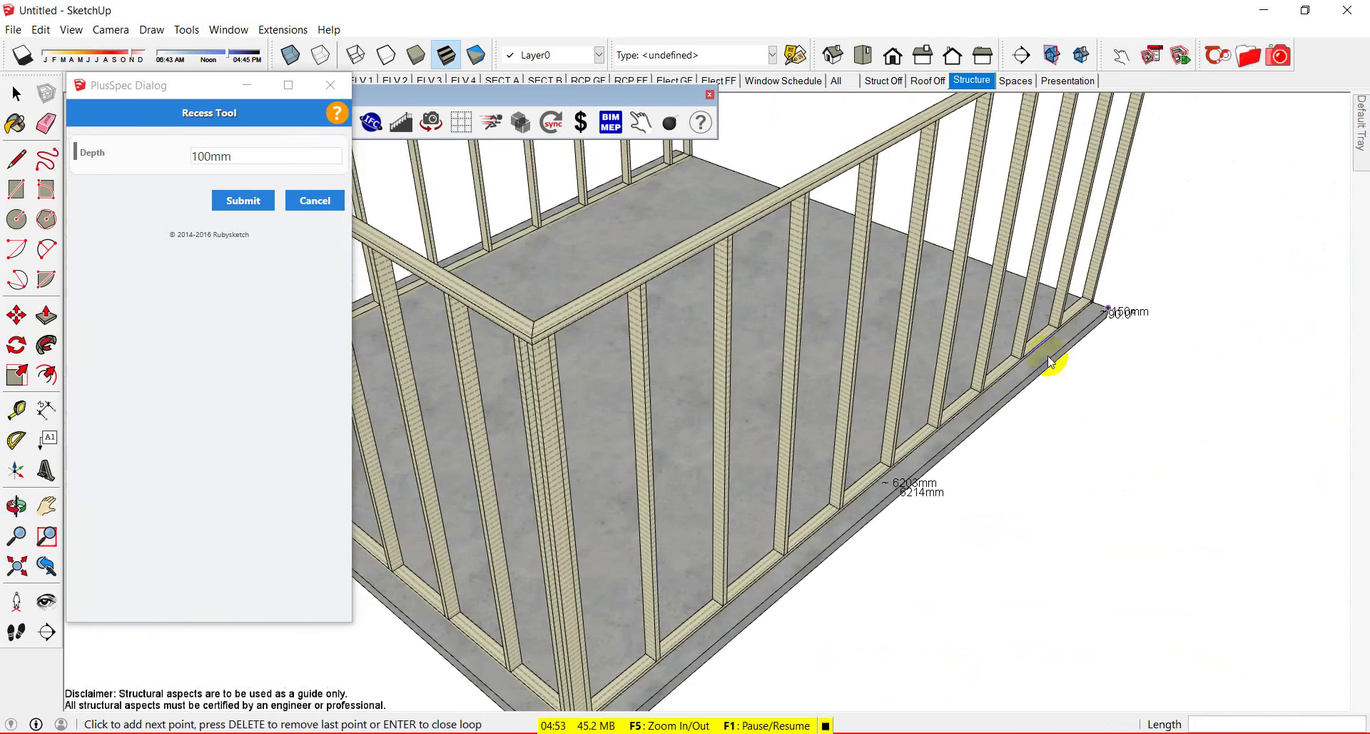
{"action": "left_click", "coordinate": [1023, 421]}
Step: Add a 100 mm deep test recess about 640 mm long between the slab's outer edge and the wall's bottom plate
{"action": "scroll", "coordinate": [887, 465], "scroll_direction": "up", "scroll_amount": 6}
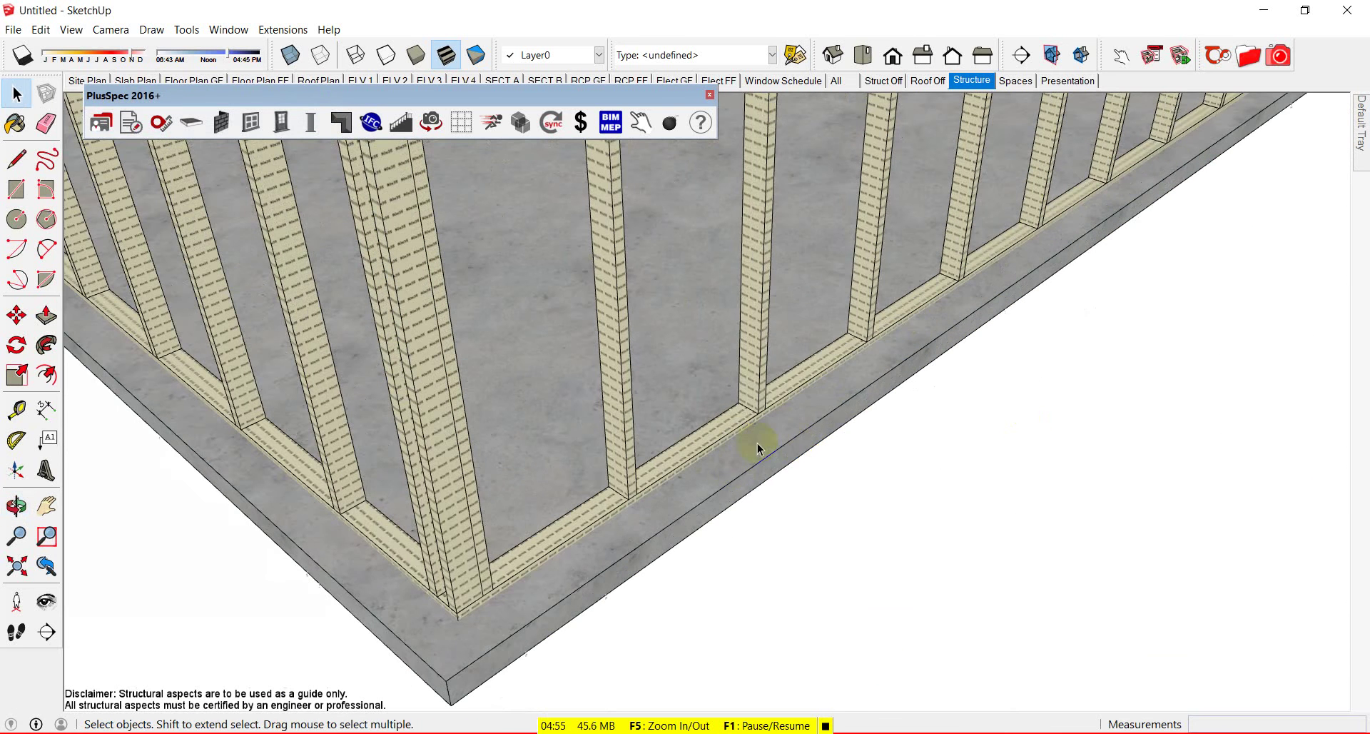
{"action": "left_click", "coordinate": [733, 473]}
{"action": "right_click", "coordinate": [733, 473]}
{"action": "mouse_move", "coordinate": [807, 428]}
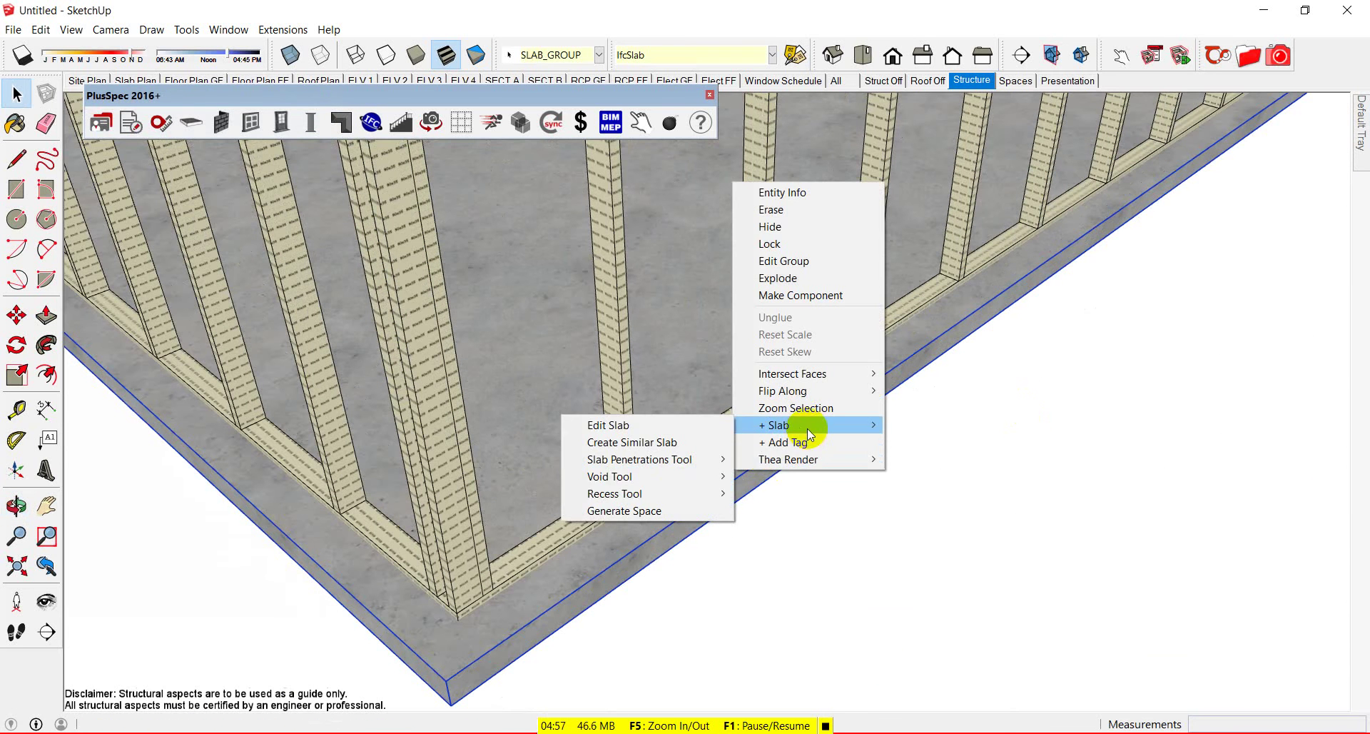
{"action": "mouse_move", "coordinate": [657, 491]}
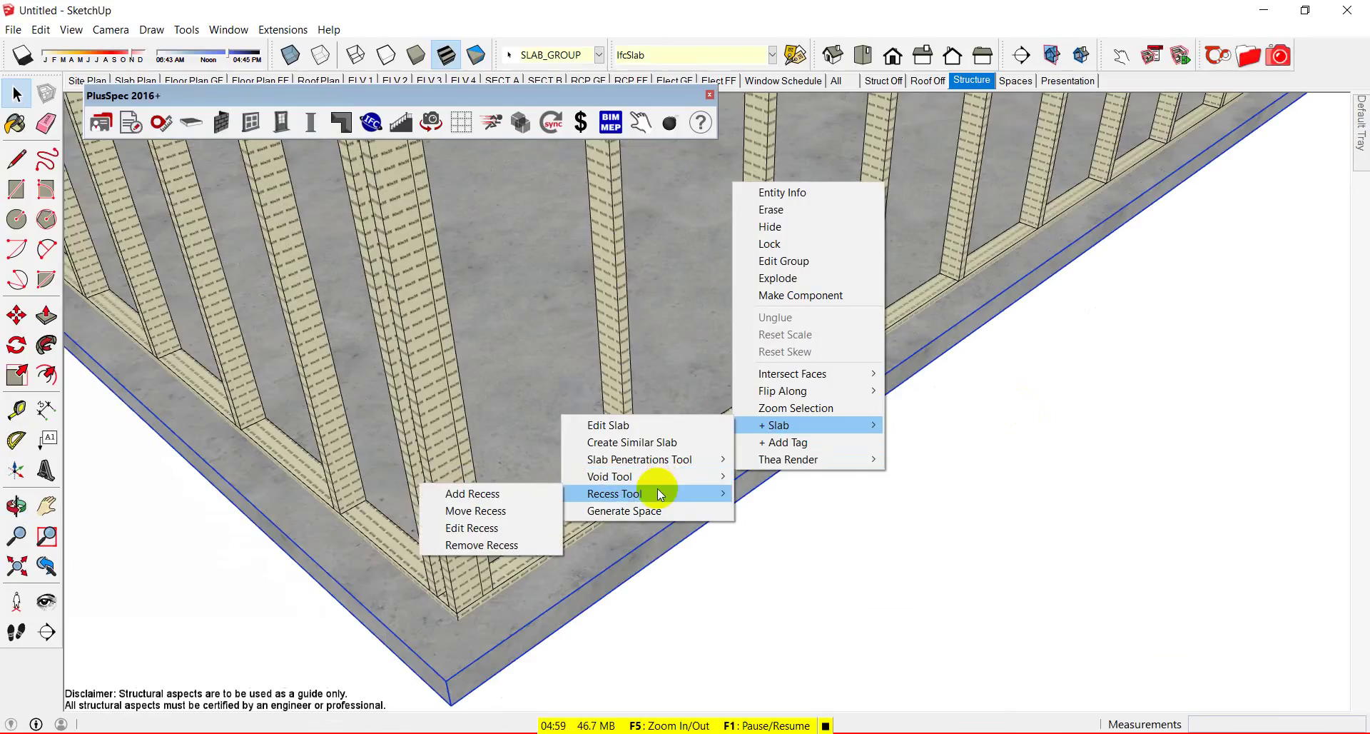
{"action": "left_click", "coordinate": [521, 492]}
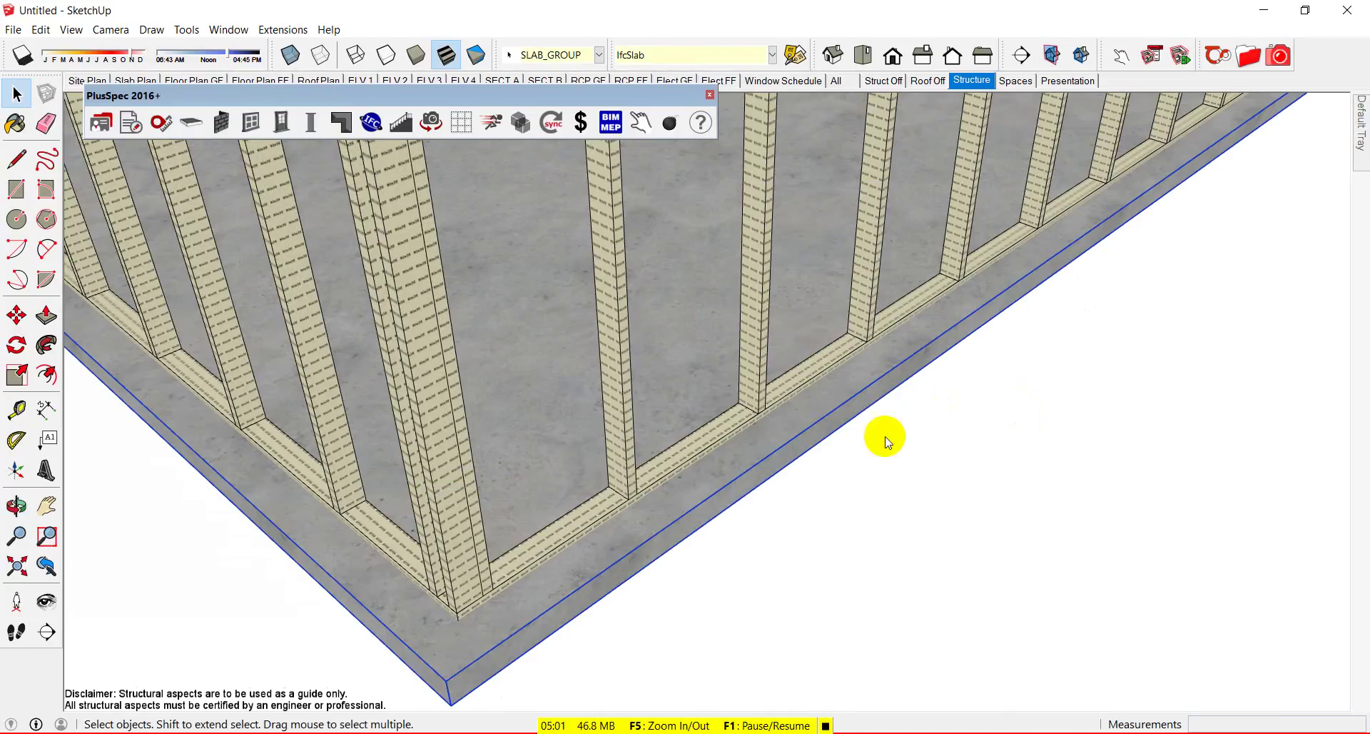
{"action": "scroll", "coordinate": [882, 387], "scroll_direction": "down", "scroll_amount": 1}
{"action": "scroll", "coordinate": [881, 388], "scroll_direction": "down", "scroll_amount": 2}
{"action": "left_click", "coordinate": [871, 386]}
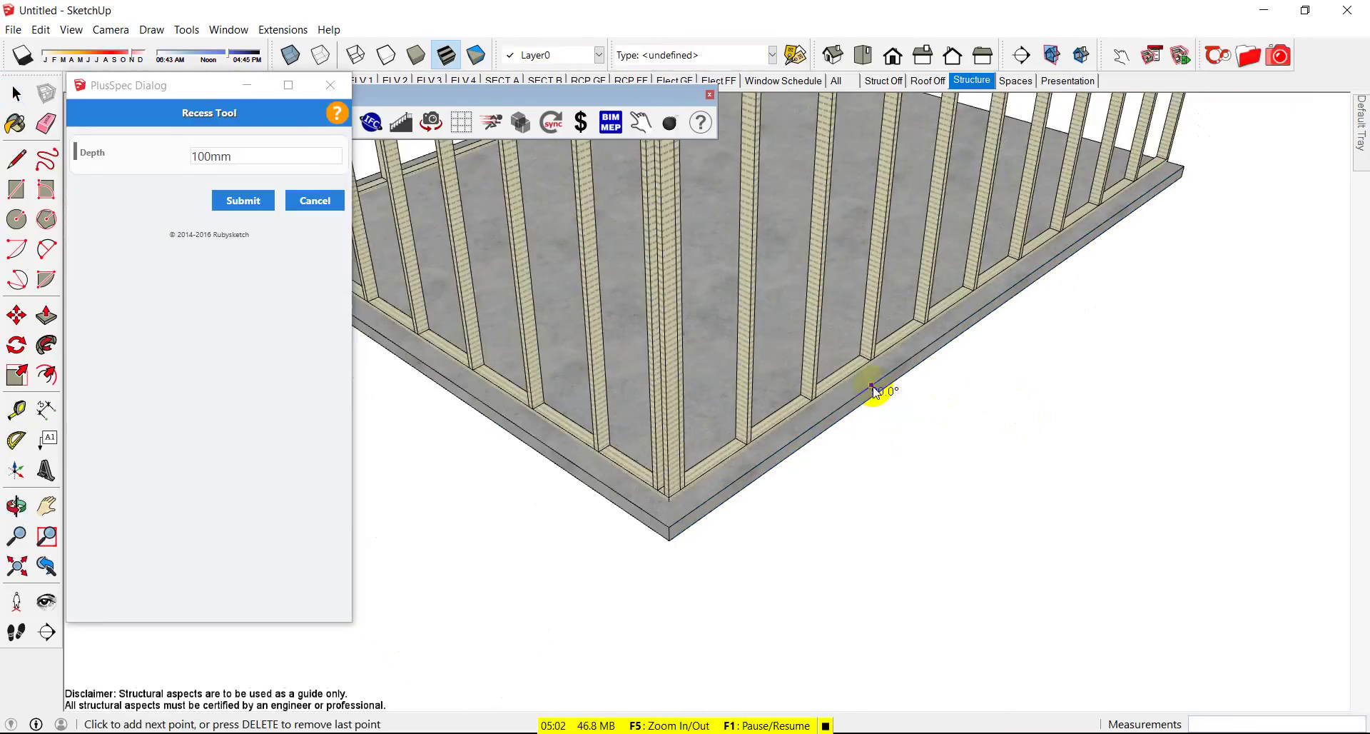
{"action": "left_click", "coordinate": [794, 425]}
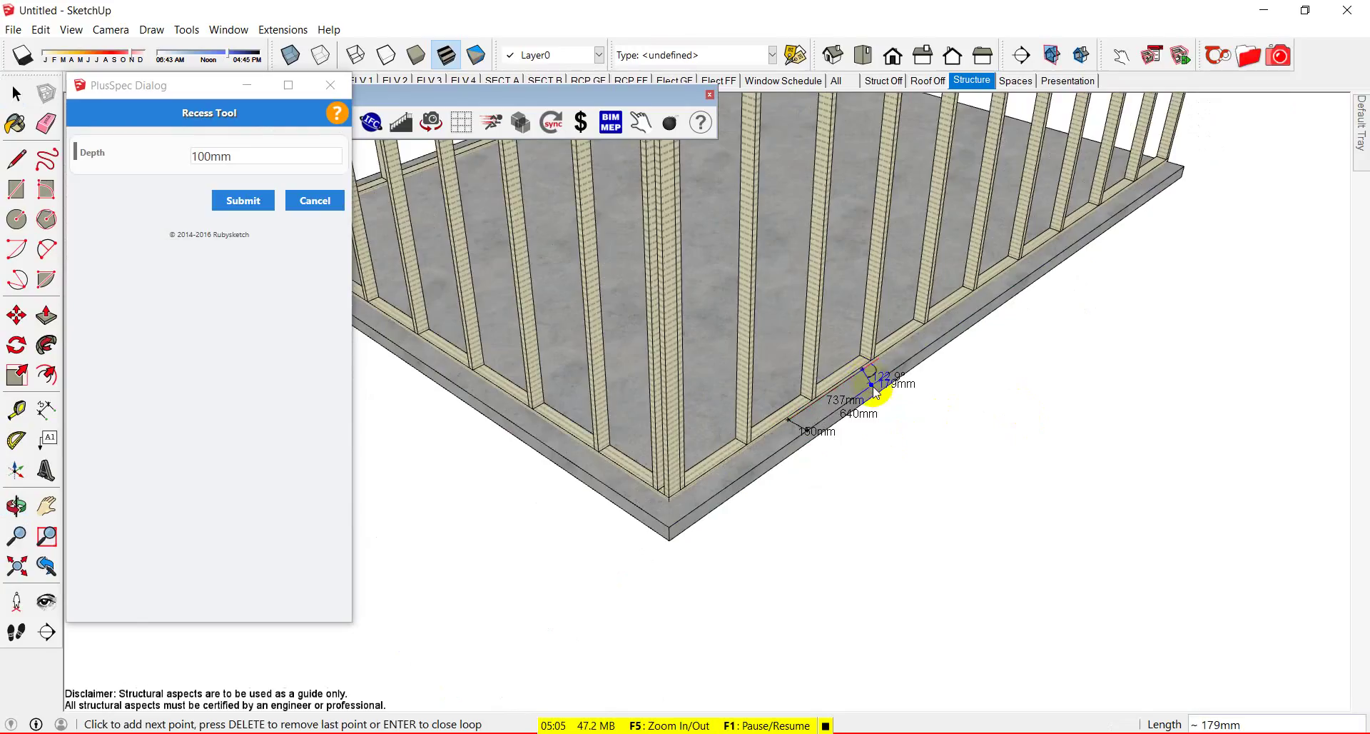
{"action": "left_click", "coordinate": [880, 394]}
{"action": "scroll", "coordinate": [822, 419], "scroll_direction": "down", "scroll_amount": 1}
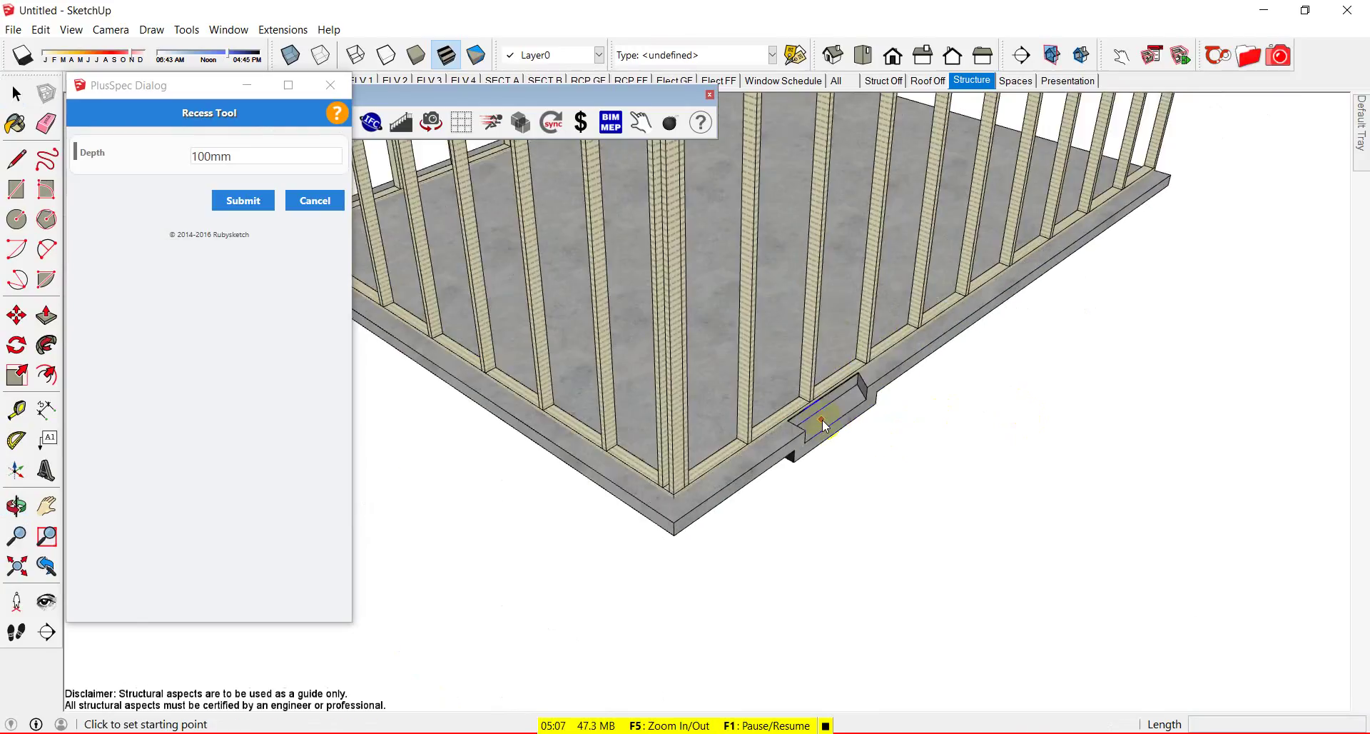
Step: Undo the small test recess and cancel the Recess Tool
{"action": "scroll", "coordinate": [1165, 171], "scroll_direction": "up", "scroll_amount": 3}
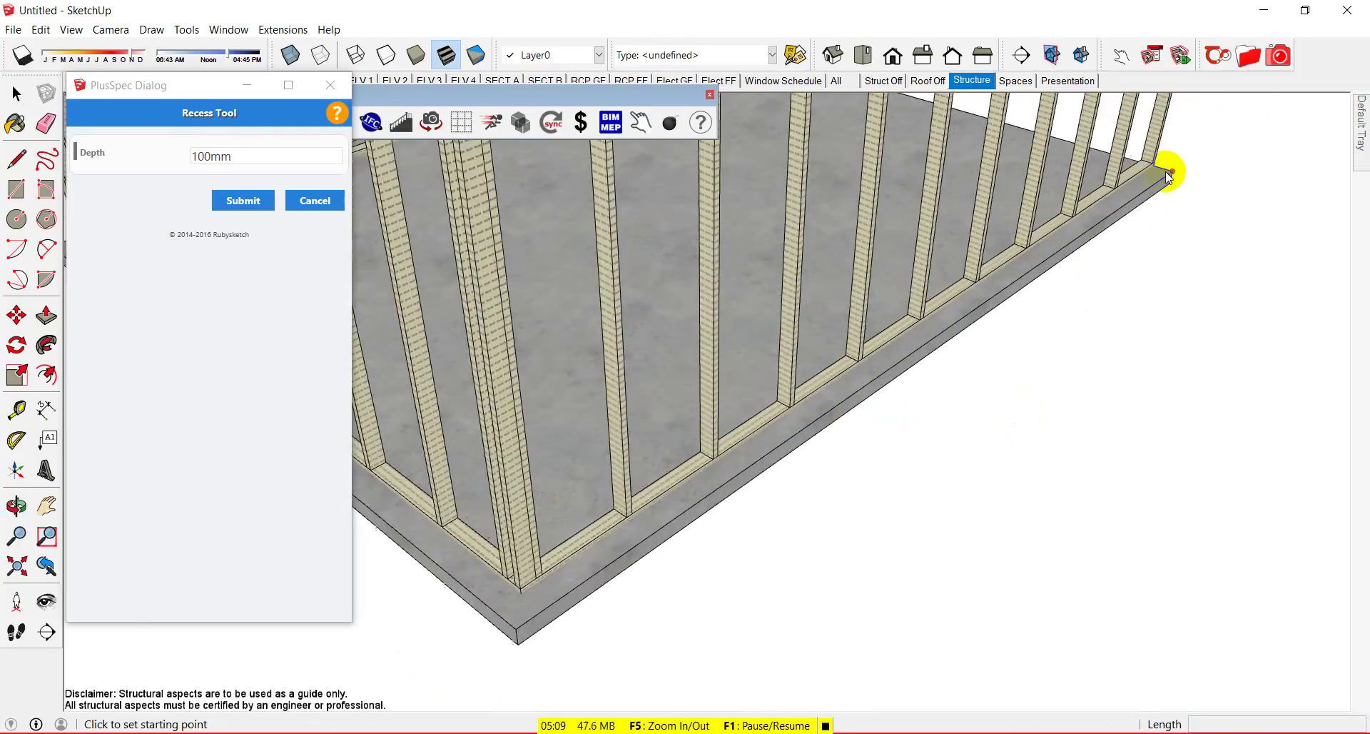
{"action": "scroll", "coordinate": [1168, 177], "scroll_direction": "down", "scroll_amount": 5}
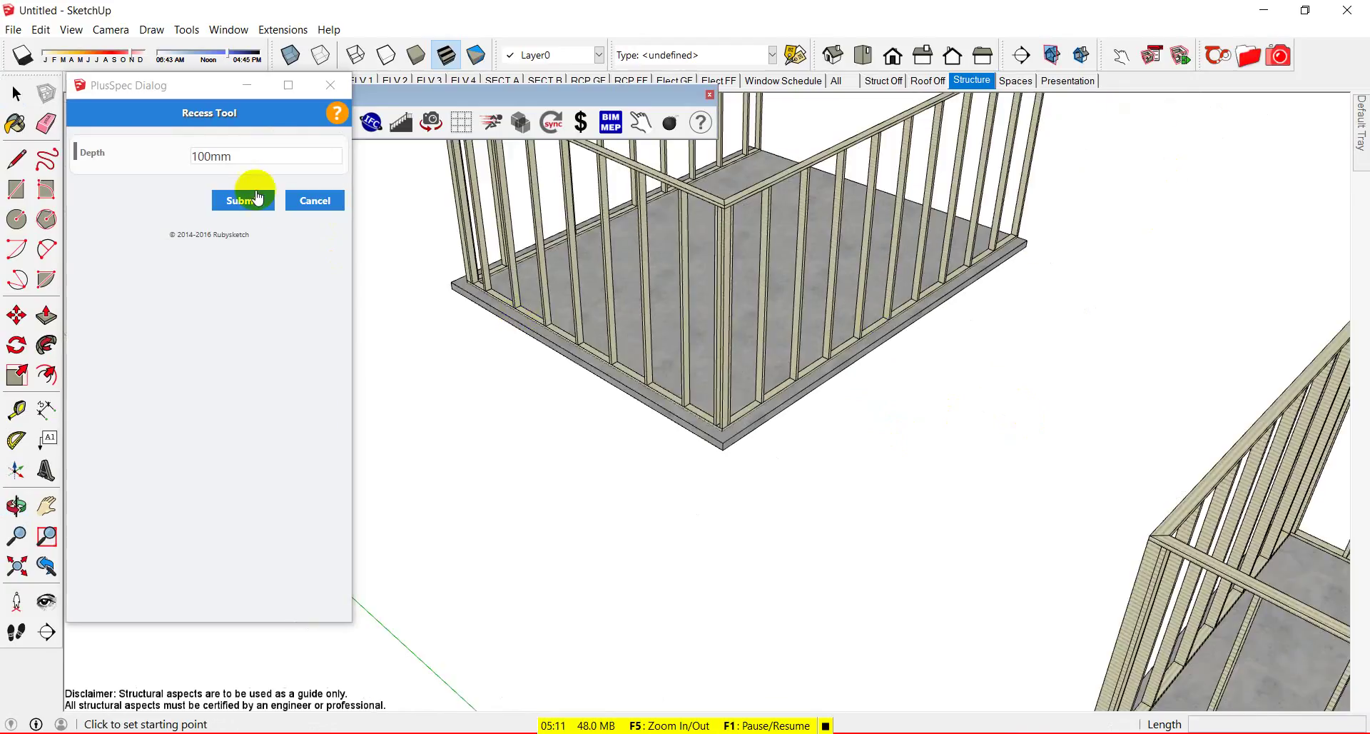
{"action": "middle_click_drag", "start_coordinate": [694, 413], "coordinate": [721, 467]}
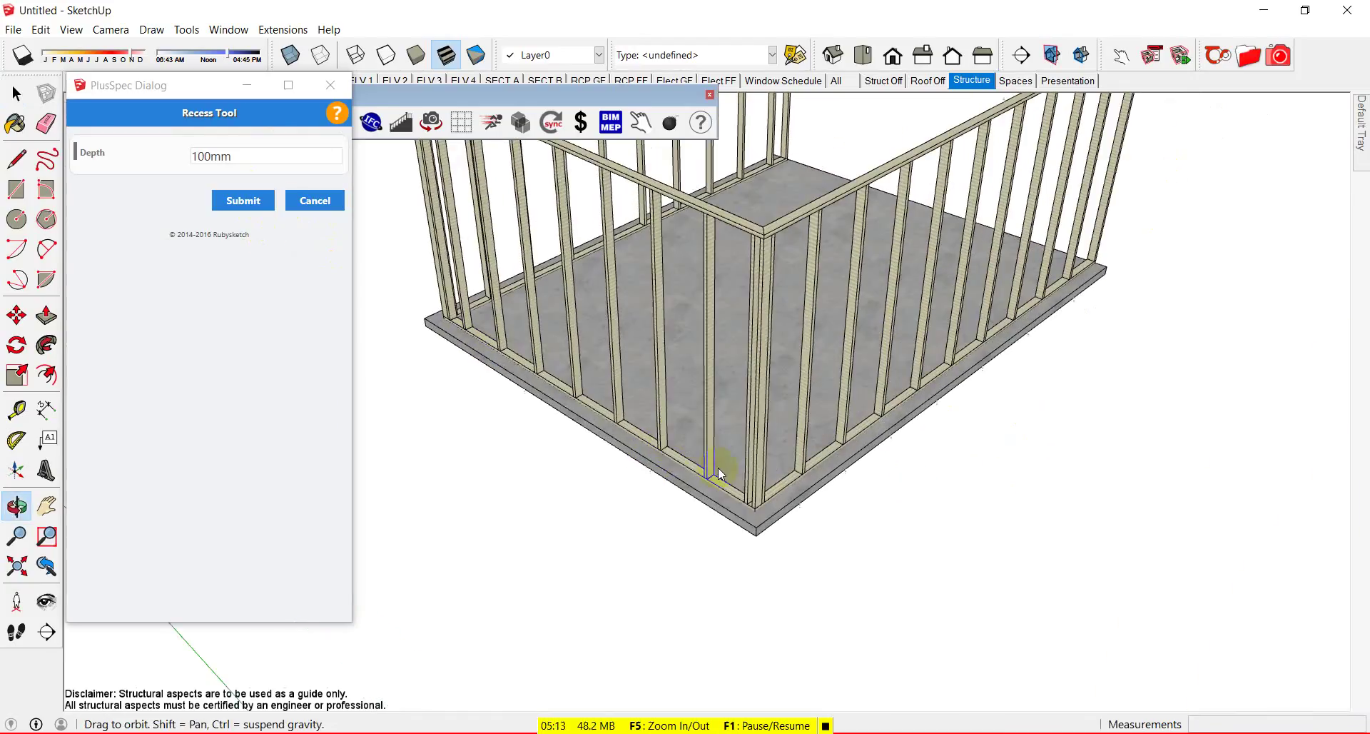
{"action": "left_click", "coordinate": [330, 207]}
{"action": "key", "text": "space"}
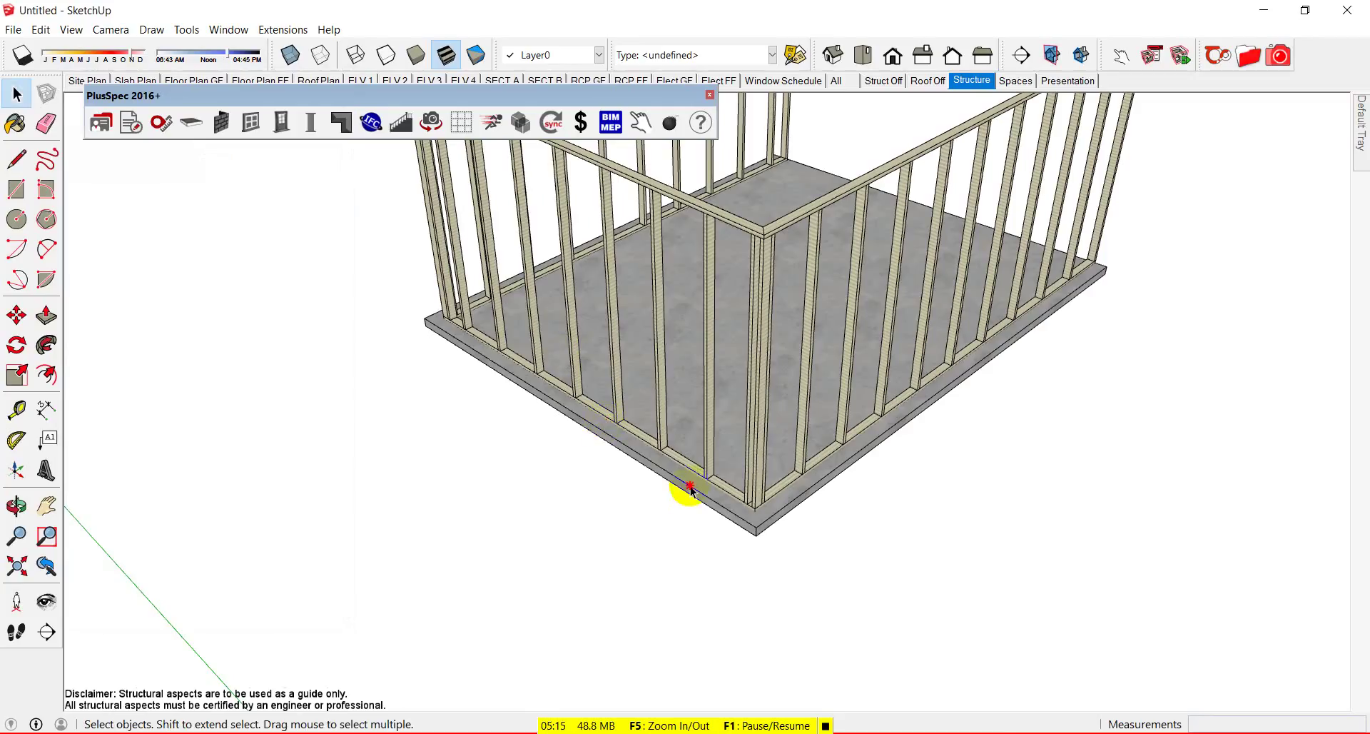
Step: Start a 100 mm deep slab recess, tracing one side's outer edge to the near corner and 150 mm along the adjoining edge
{"action": "left_click", "coordinate": [685, 489]}
{"action": "right_click", "coordinate": [694, 489]}
{"action": "mouse_move", "coordinate": [759, 444]}
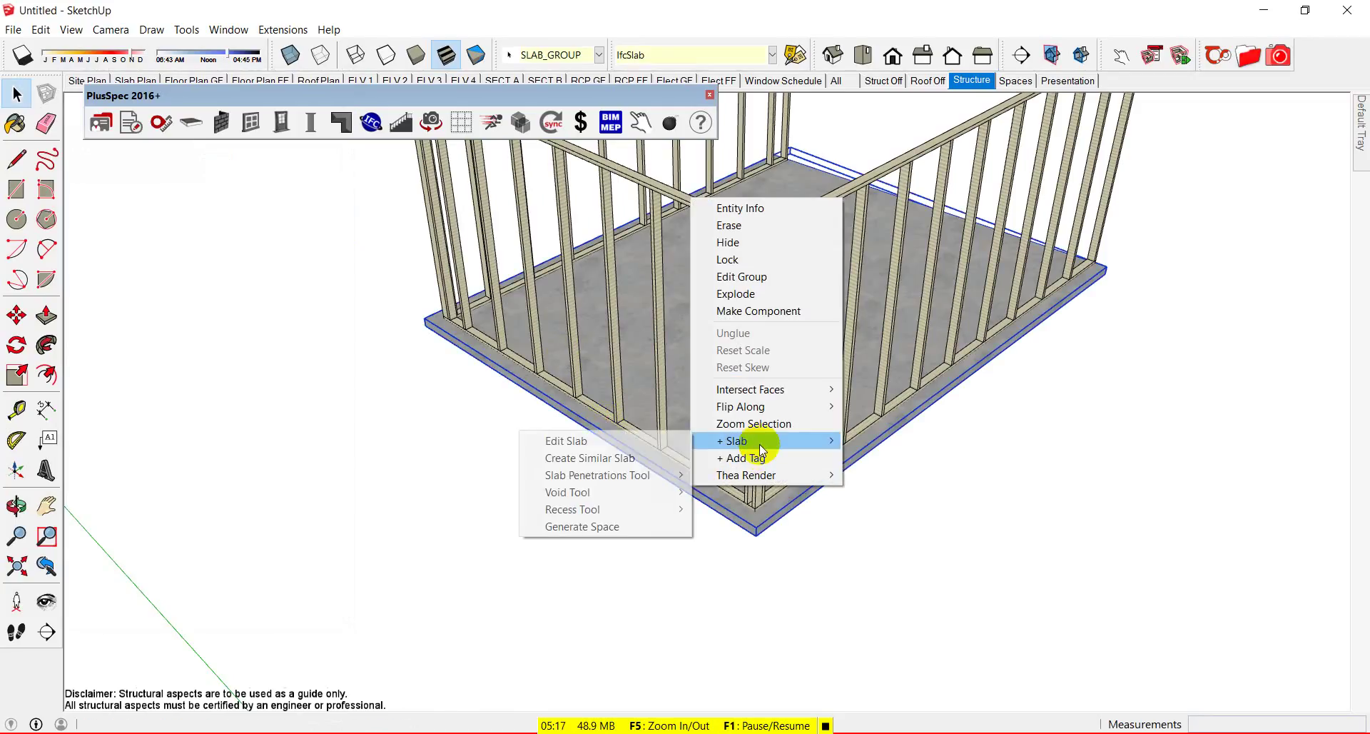
{"action": "mouse_move", "coordinate": [653, 495]}
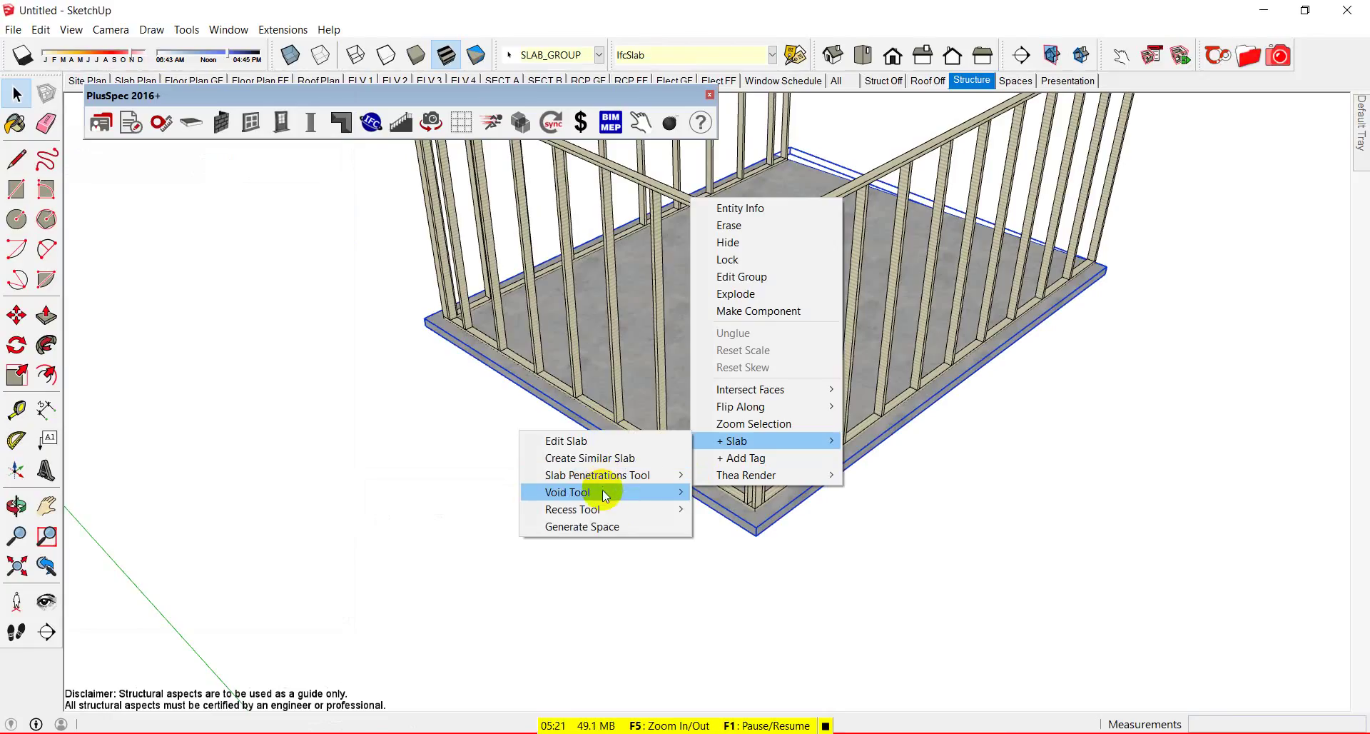
{"action": "mouse_move", "coordinate": [603, 491]}
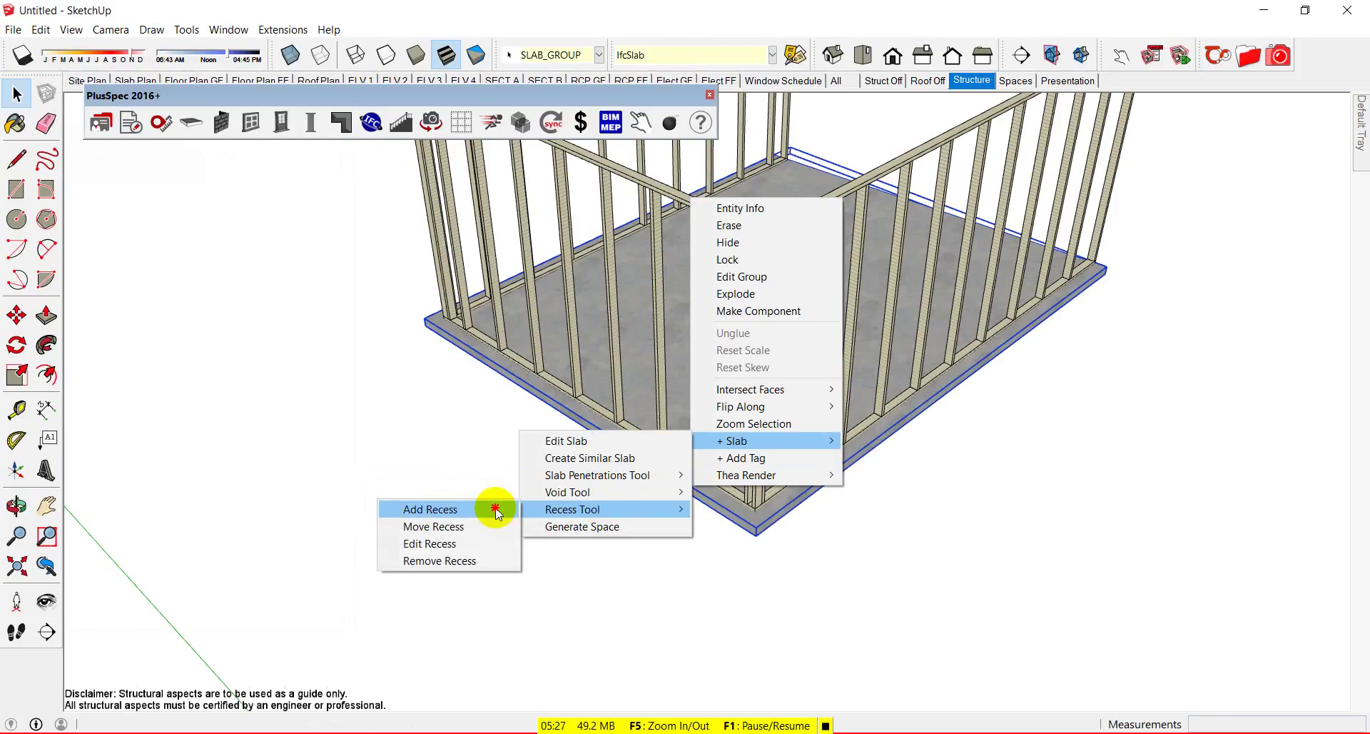
{"action": "left_click", "coordinate": [495, 507]}
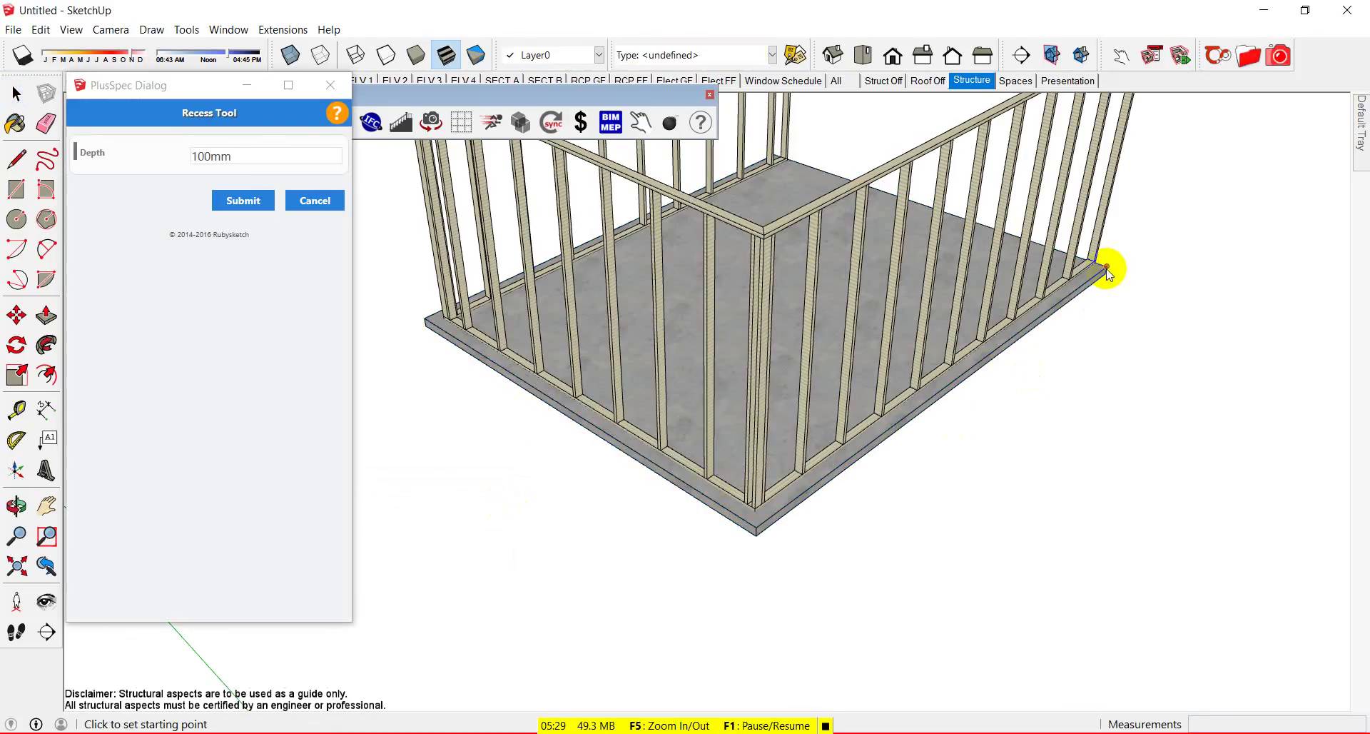
{"action": "left_click", "coordinate": [1106, 269]}
{"action": "left_click", "coordinate": [754, 529]}
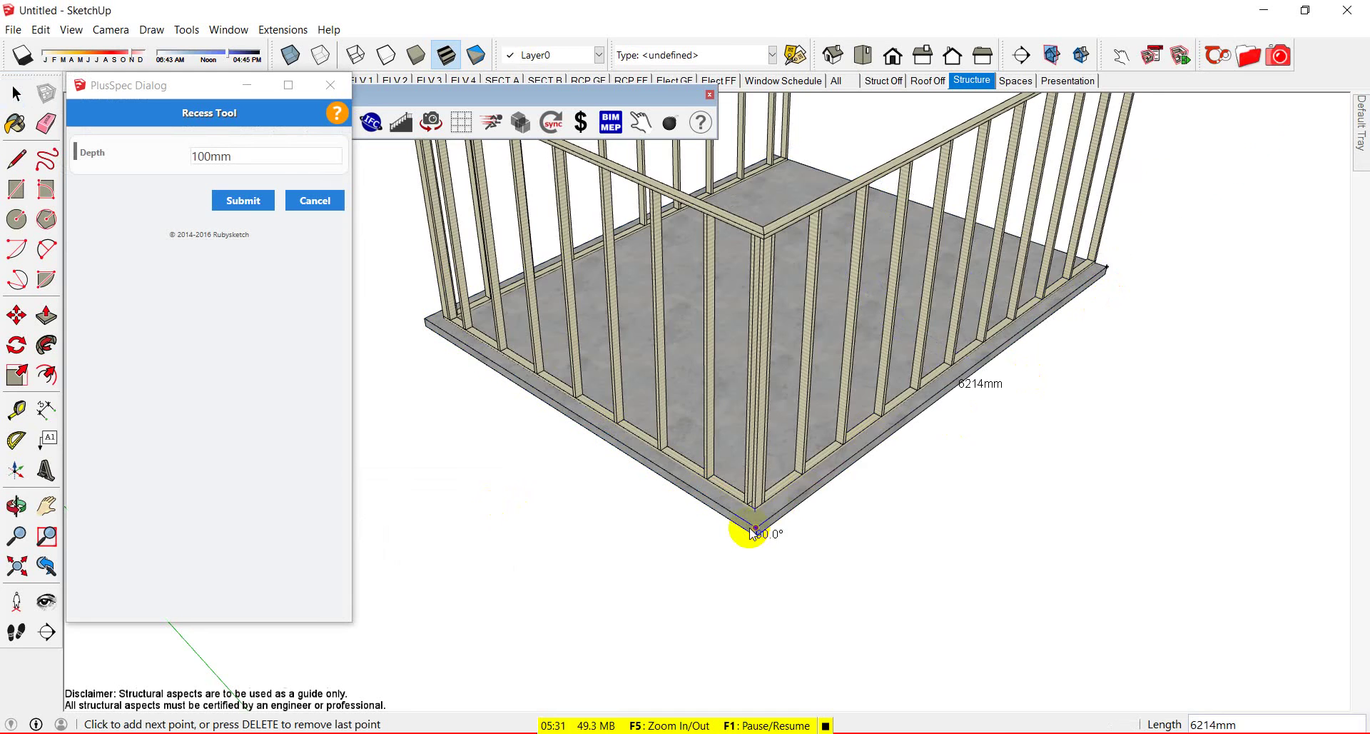
{"action": "scroll", "coordinate": [749, 524], "scroll_direction": "up", "scroll_amount": 5}
{"action": "left_click", "coordinate": [732, 503]}
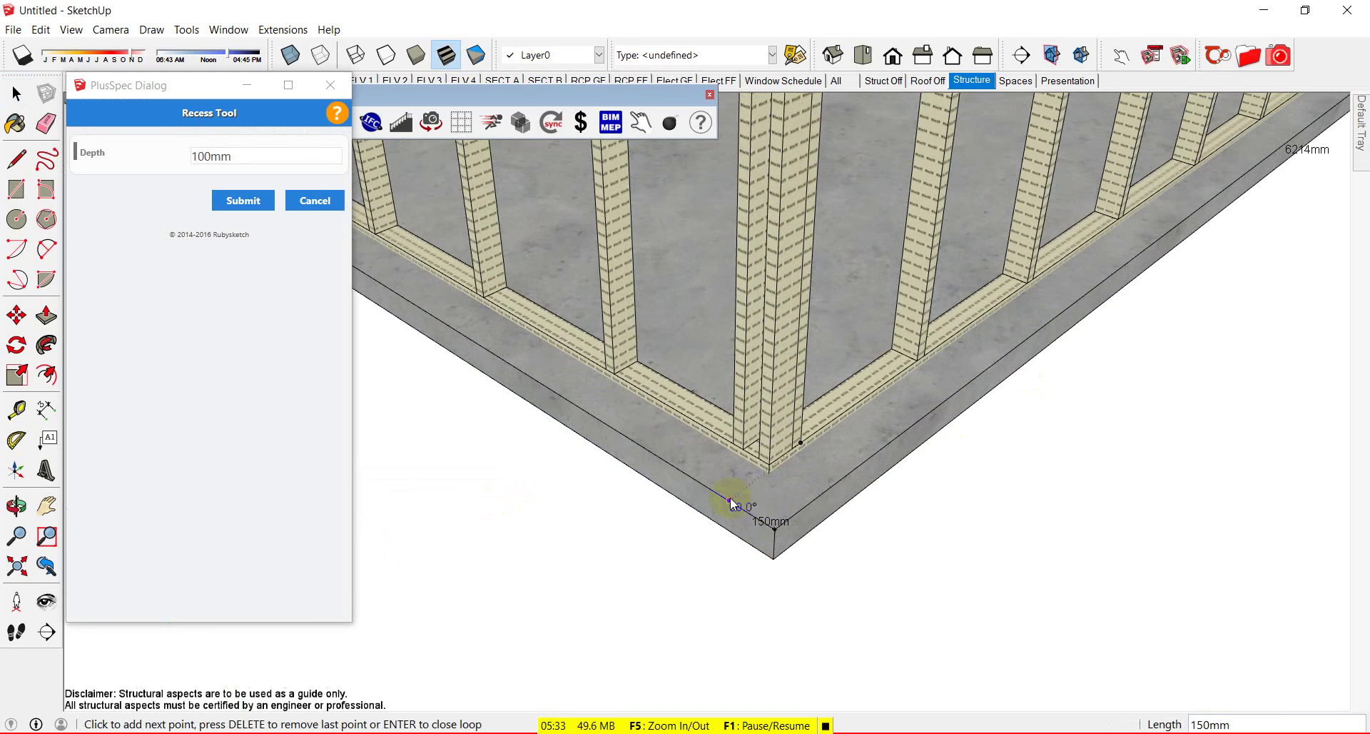
Step: Trace the recess's inner side along the bottom plate to the wall's open end and close the loop
{"action": "scroll", "coordinate": [728, 504], "scroll_direction": "down", "scroll_amount": 5}
{"action": "scroll", "coordinate": [1127, 227], "scroll_direction": "up", "scroll_amount": 5}
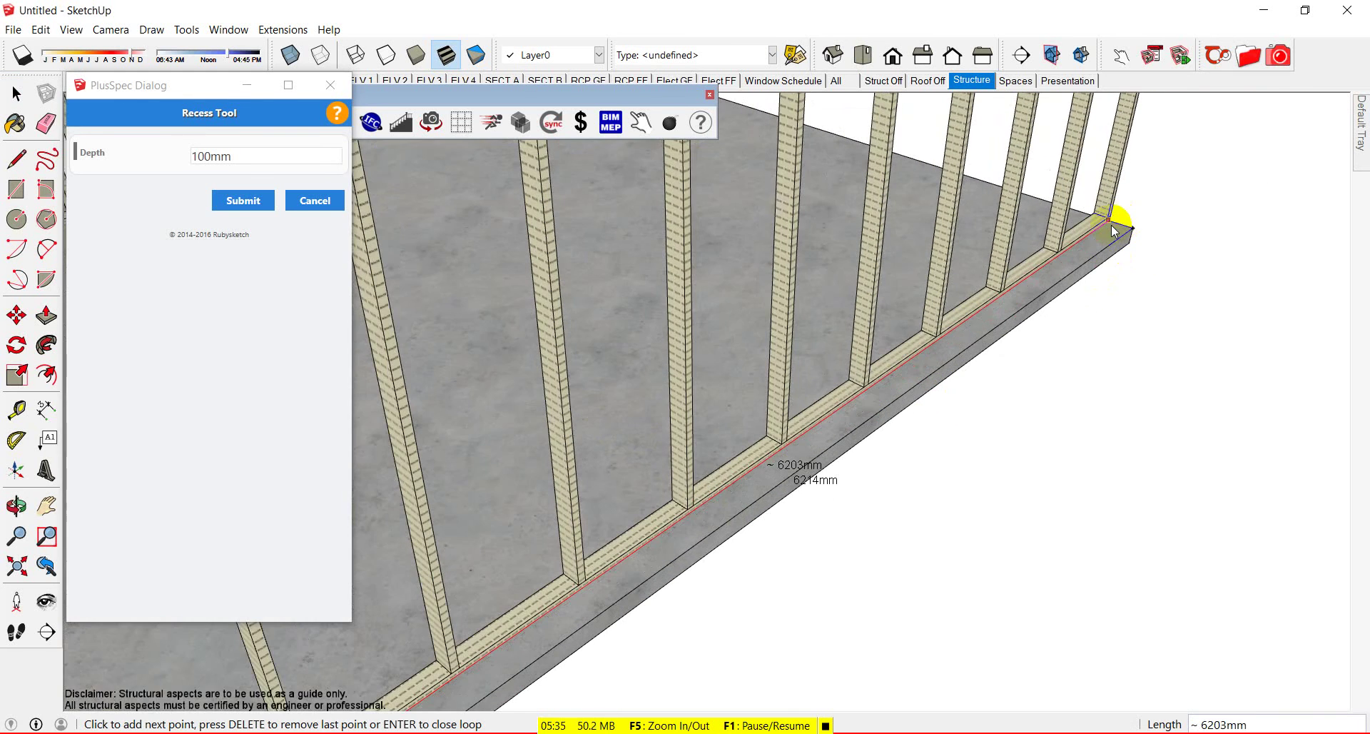
{"action": "scroll", "coordinate": [1124, 225], "scroll_direction": "up", "scroll_amount": 5}
{"action": "scroll", "coordinate": [1113, 216], "scroll_direction": "up", "scroll_amount": 3}
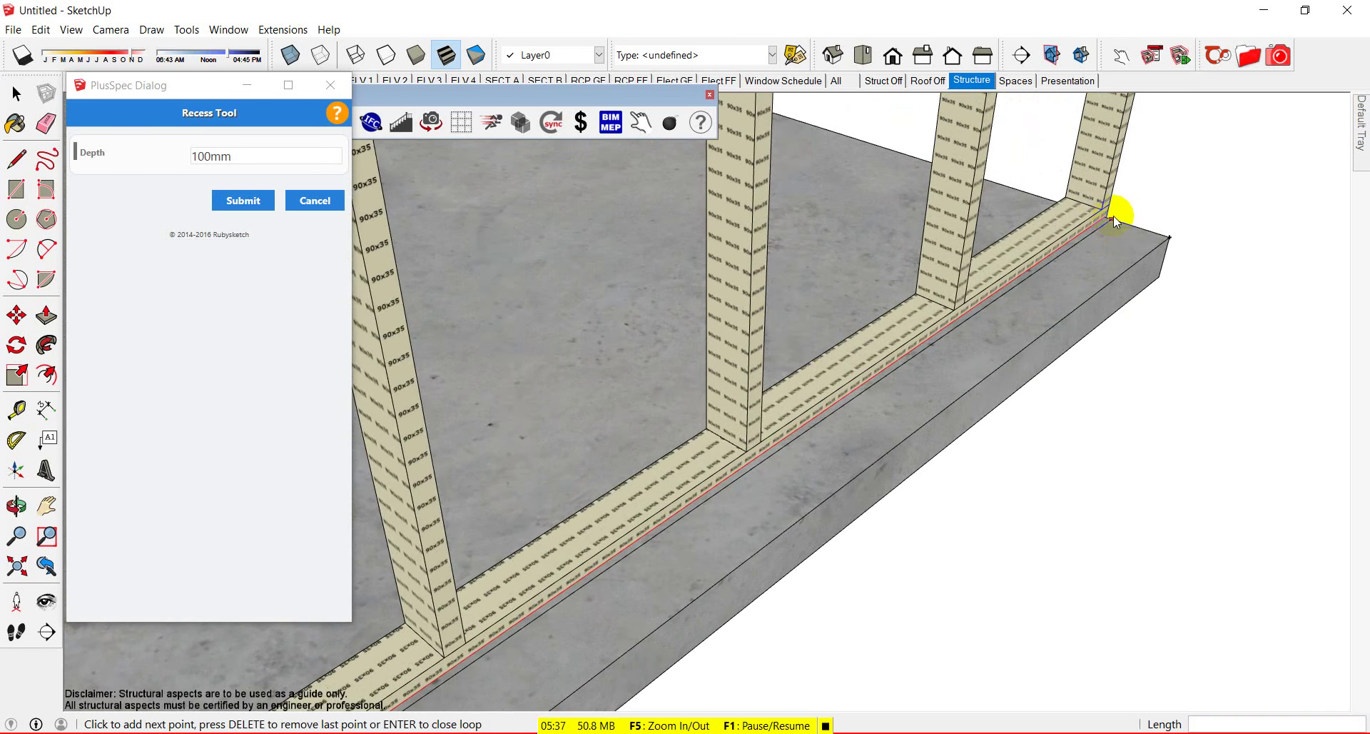
{"action": "left_click", "coordinate": [1110, 214]}
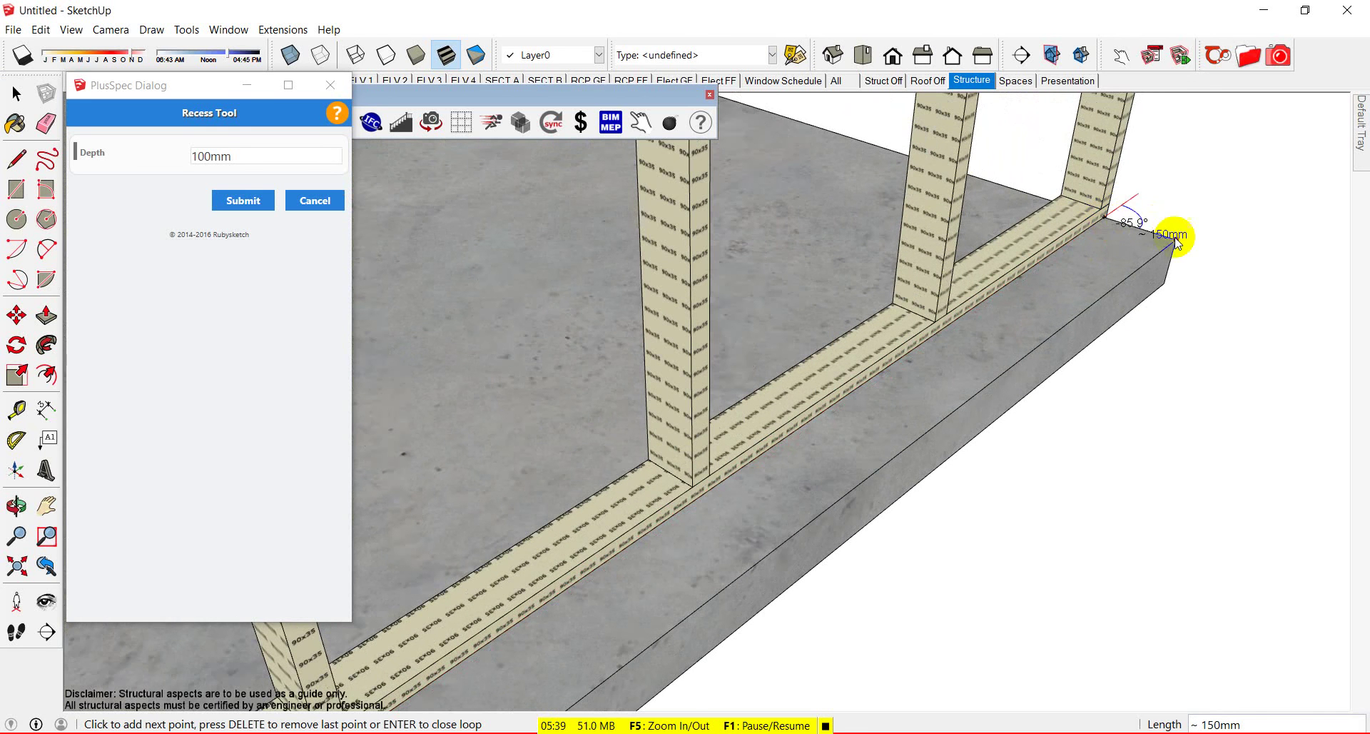
{"action": "key", "text": "Return"}
Step: Start a 100 mm deep recess along the short wall, tracing the outer edge to the slab's far corner and 150 mm along the adjoining edge
{"action": "scroll", "coordinate": [1055, 300], "scroll_direction": "down", "scroll_amount": 8}
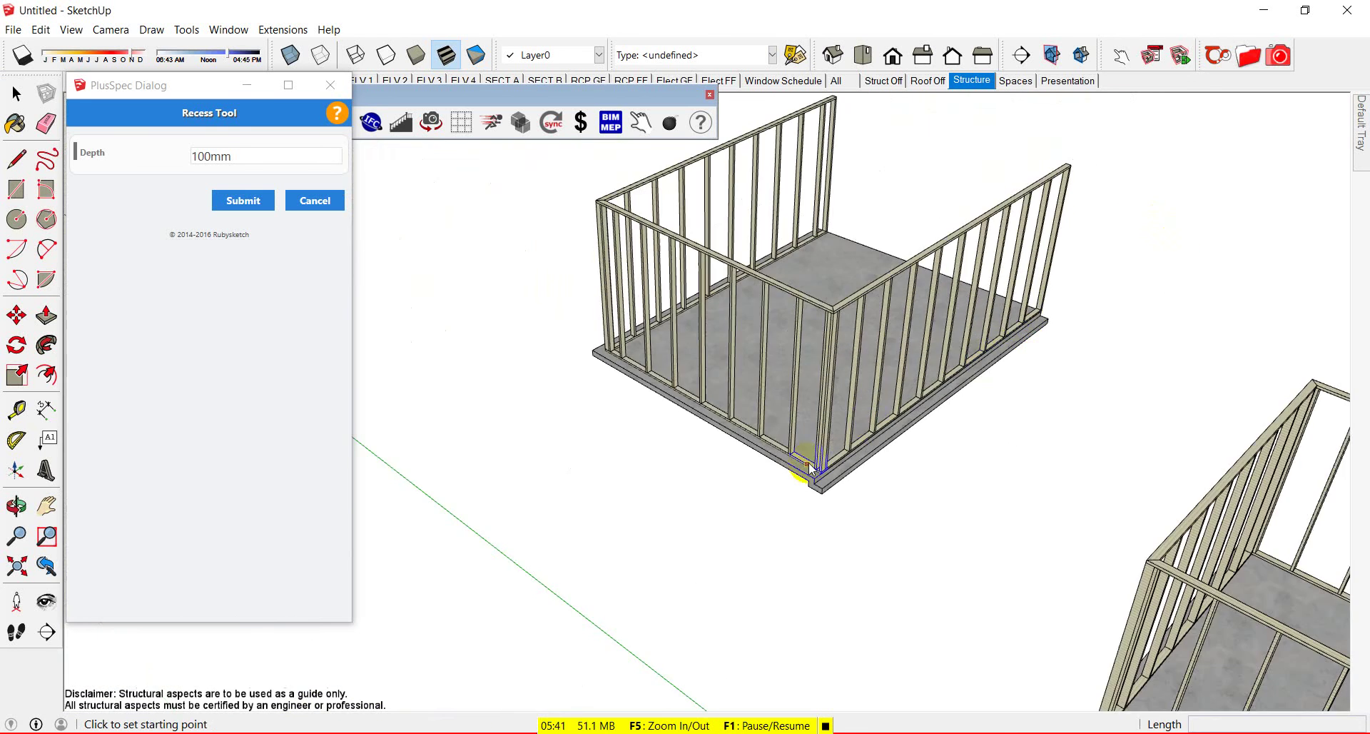
{"action": "scroll", "coordinate": [798, 488], "scroll_direction": "up", "scroll_amount": 3}
{"action": "scroll", "coordinate": [797, 489], "scroll_direction": "up", "scroll_amount": 5}
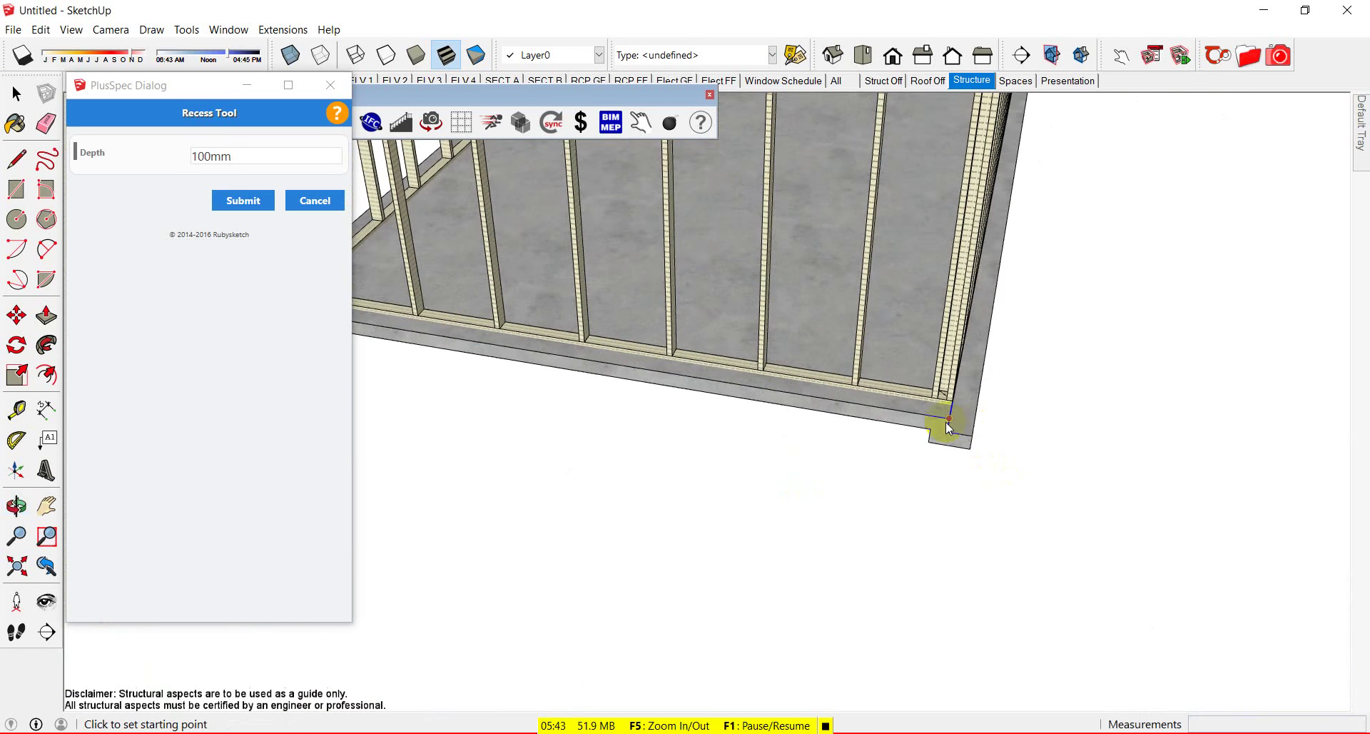
{"action": "left_click", "coordinate": [944, 420]}
{"action": "middle_click_drag", "start_coordinate": [892, 430], "coordinate": [1035, 474]}
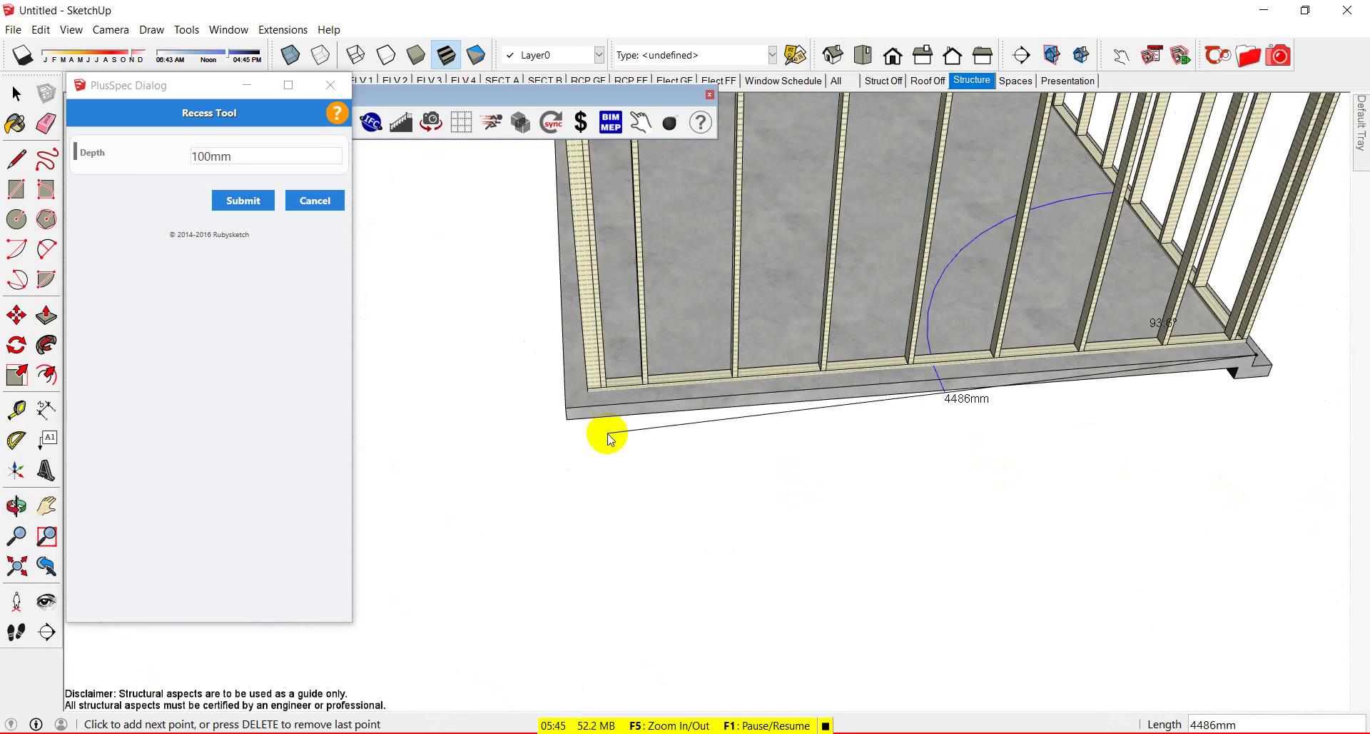
{"action": "scroll", "coordinate": [592, 425], "scroll_direction": "up", "scroll_amount": 3}
{"action": "scroll", "coordinate": [557, 410], "scroll_direction": "up", "scroll_amount": 2}
{"action": "left_click", "coordinate": [547, 404]}
{"action": "scroll", "coordinate": [546, 366], "scroll_direction": "up", "scroll_amount": 2}
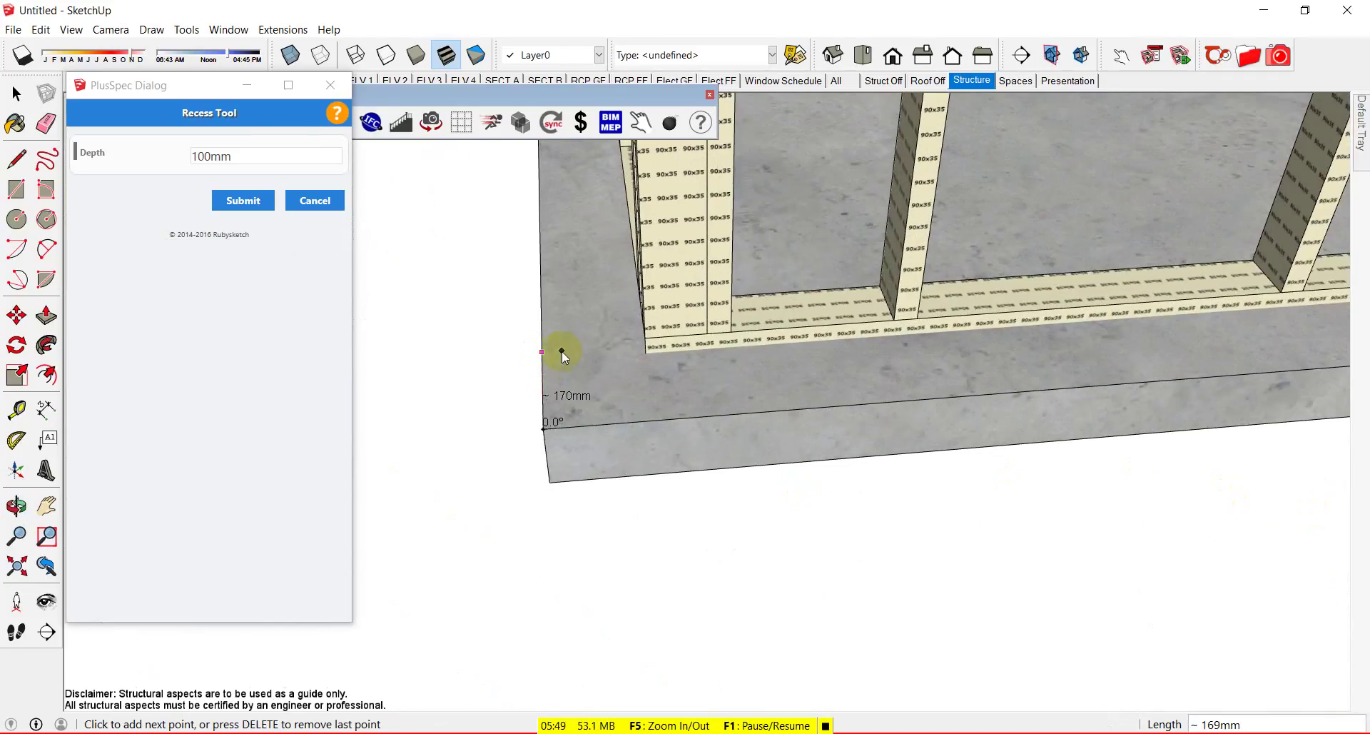
{"action": "left_click", "coordinate": [645, 350]}
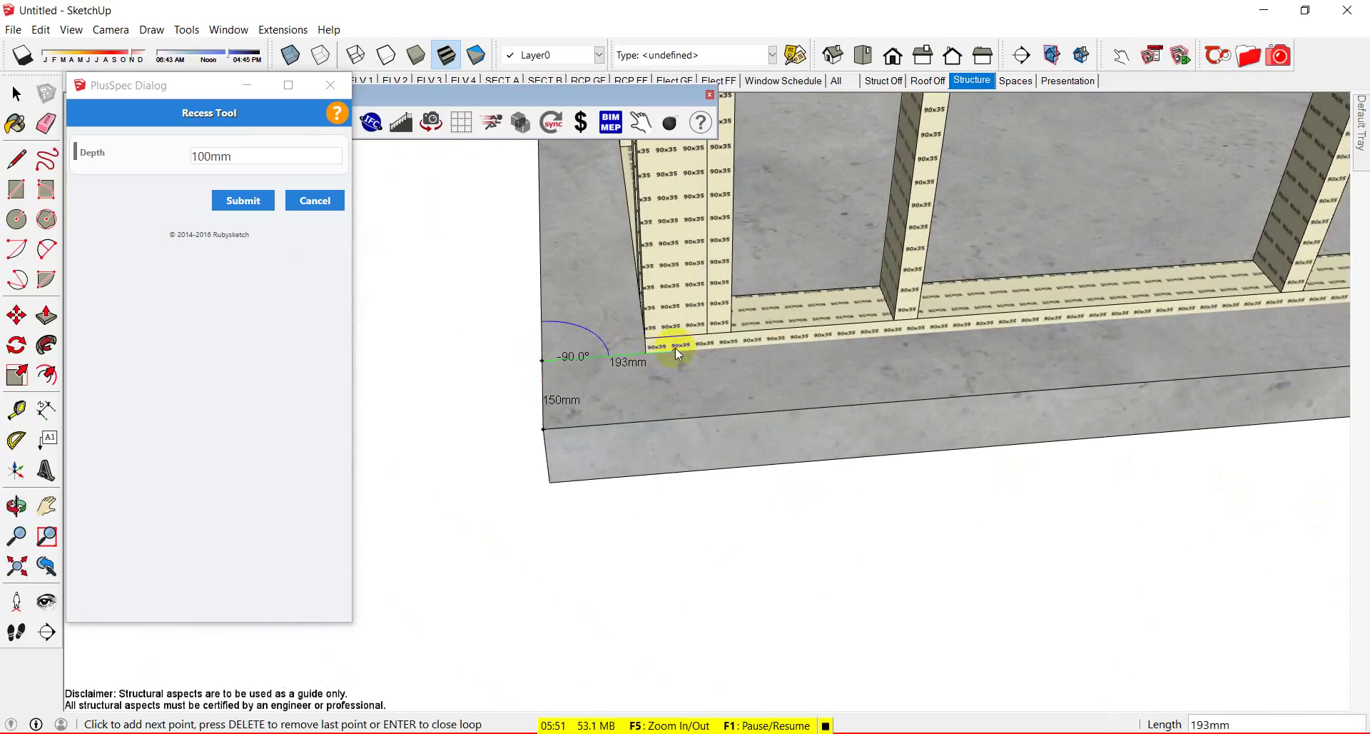
Step: Trace the short side's recess along the outside of the bottom plate to the existing recess and close the loop
{"action": "scroll", "coordinate": [672, 353], "scroll_direction": "down", "scroll_amount": 4}
{"action": "left_click", "coordinate": [1126, 324]}
{"action": "scroll", "coordinate": [1126, 325], "scroll_direction": "up", "scroll_amount": 2}
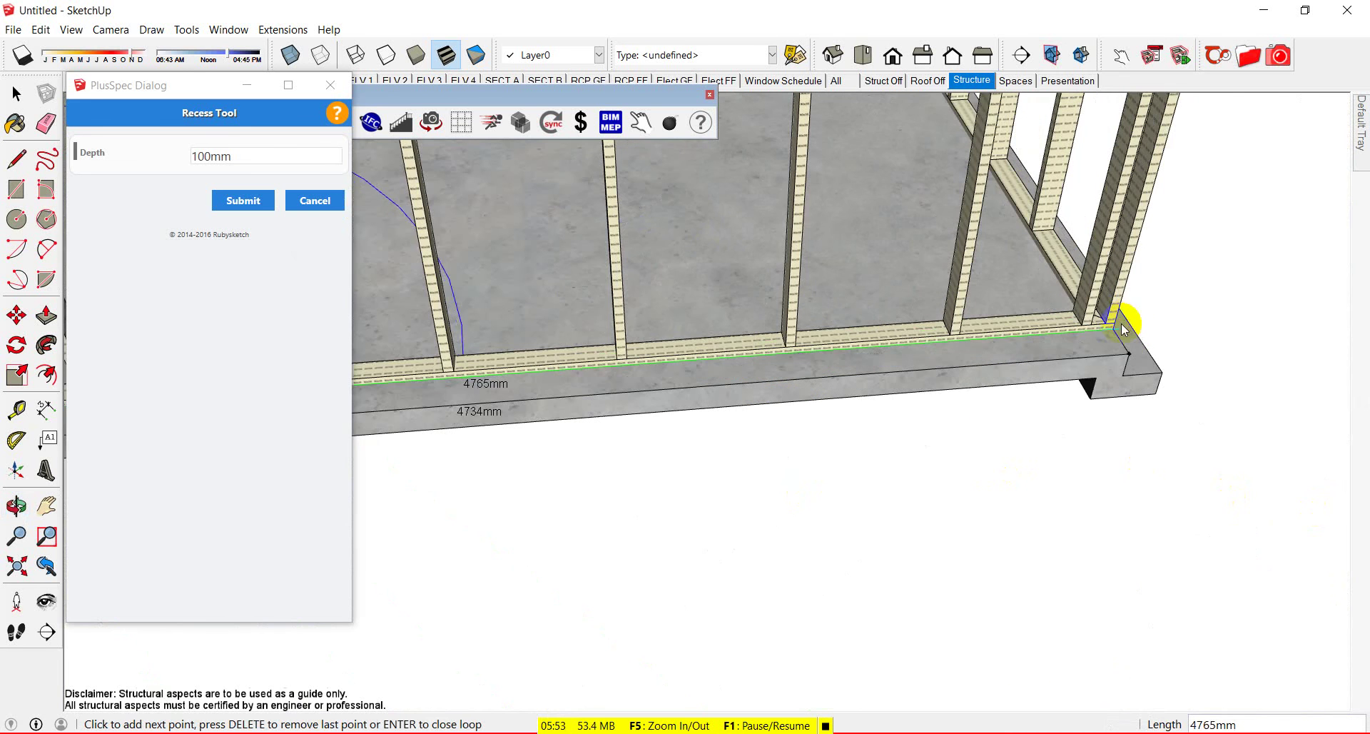
Step: Start the third side's recess, tracing about 5718 mm of outer edge to the open end's corner and about 146 mm along the adjoining edge
{"action": "middle_click_drag", "start_coordinate": [1130, 351], "coordinate": [1018, 498]}
{"action": "left_click", "coordinate": [913, 538]}
{"action": "scroll", "coordinate": [1107, 542], "scroll_direction": "down", "scroll_amount": 3}
{"action": "scroll", "coordinate": [834, 449], "scroll_direction": "up", "scroll_amount": 10}
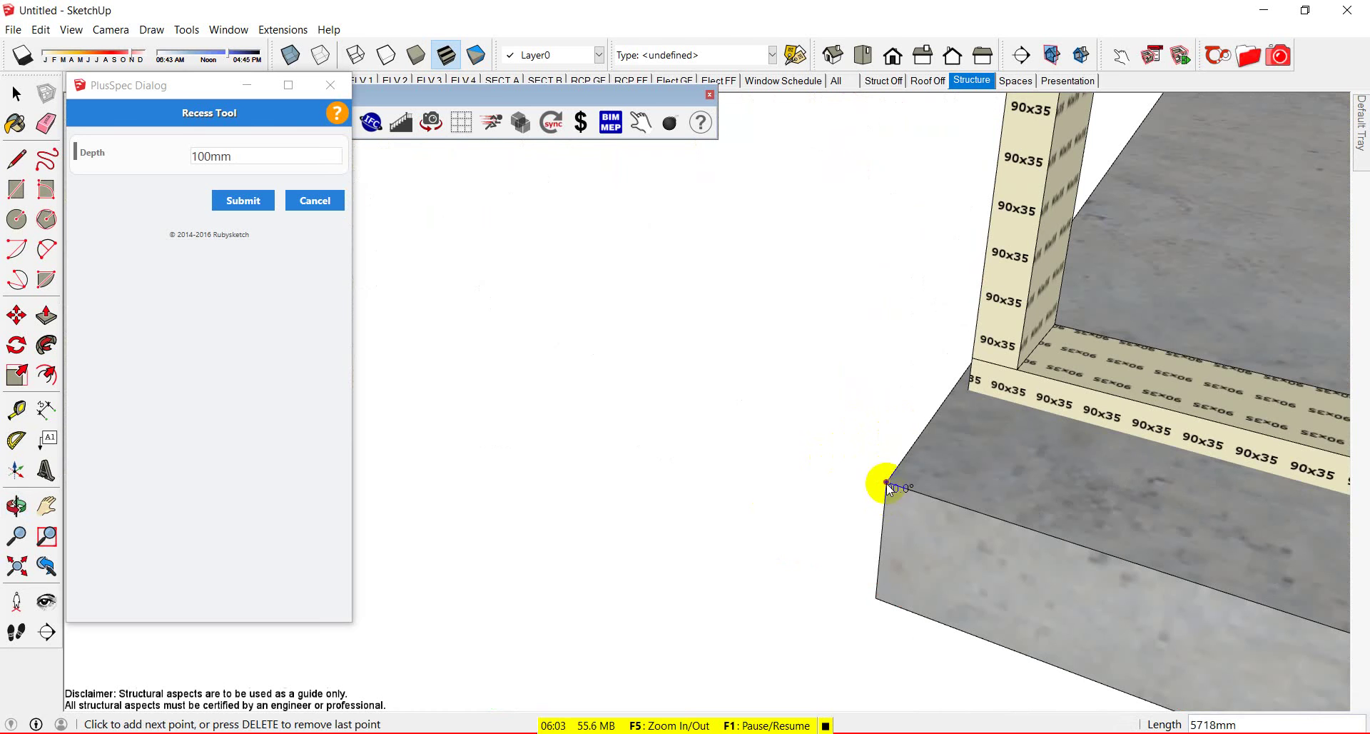
{"action": "left_click", "coordinate": [949, 394]}
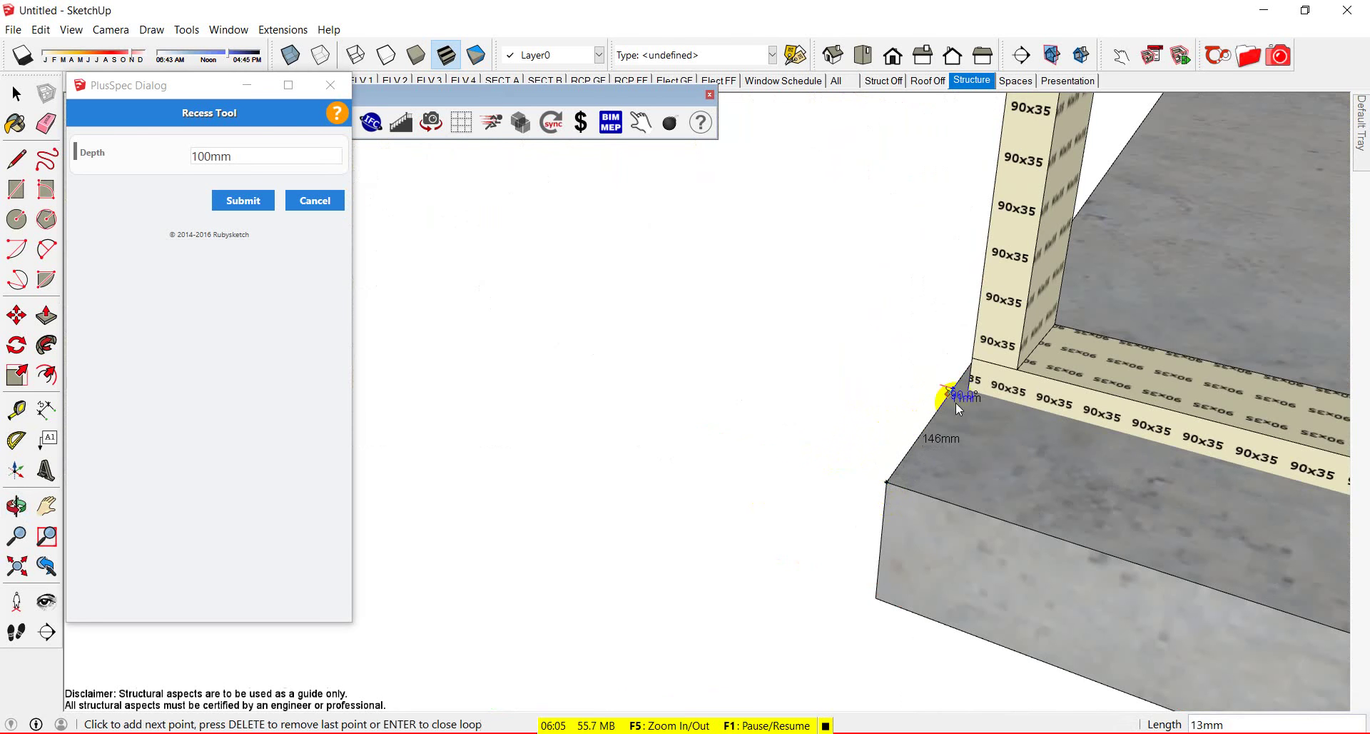
Step: Trace the third recess's inner side along the bottom plate back to the wall's corner and close the loop
{"action": "scroll", "coordinate": [953, 400], "scroll_direction": "down", "scroll_amount": 3}
{"action": "scroll", "coordinate": [944, 431], "scroll_direction": "down", "scroll_amount": 5}
{"action": "scroll", "coordinate": [942, 437], "scroll_direction": "up", "scroll_amount": 5}
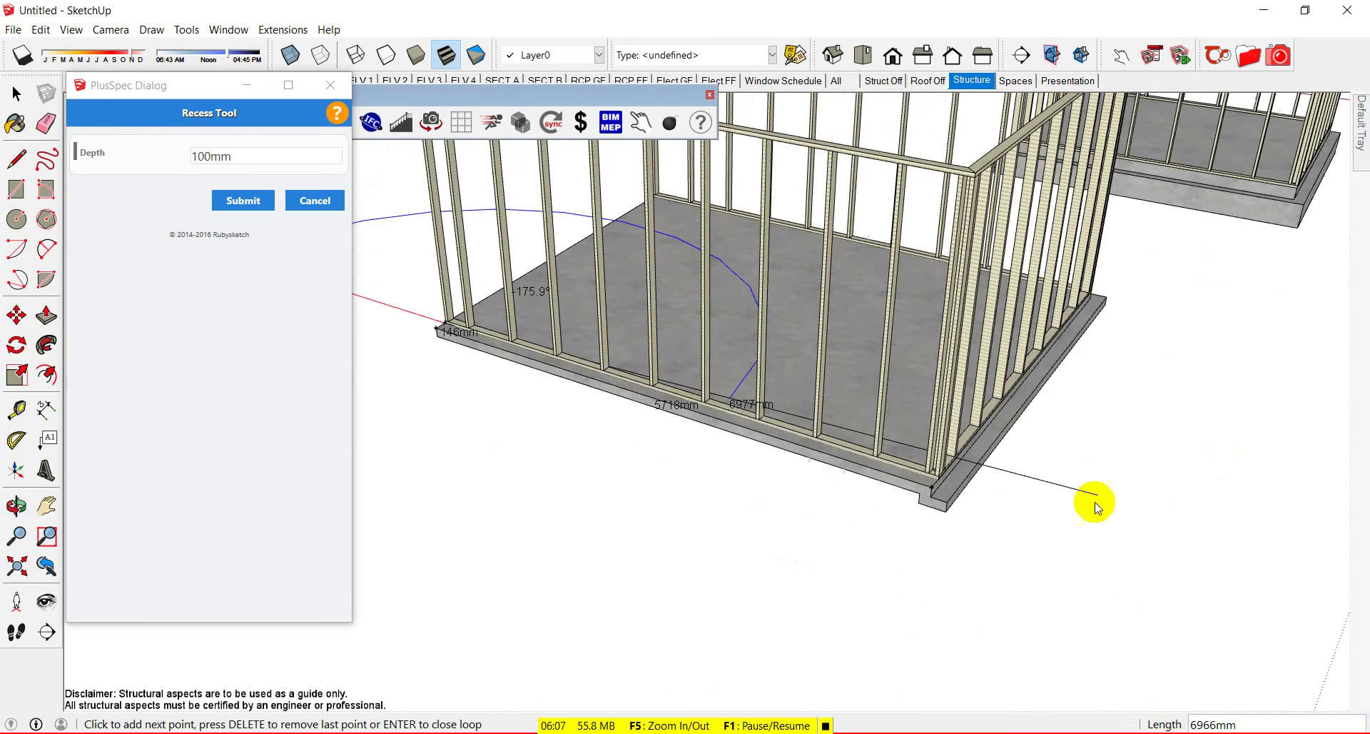
{"action": "scroll", "coordinate": [937, 479], "scroll_direction": "up", "scroll_amount": 5}
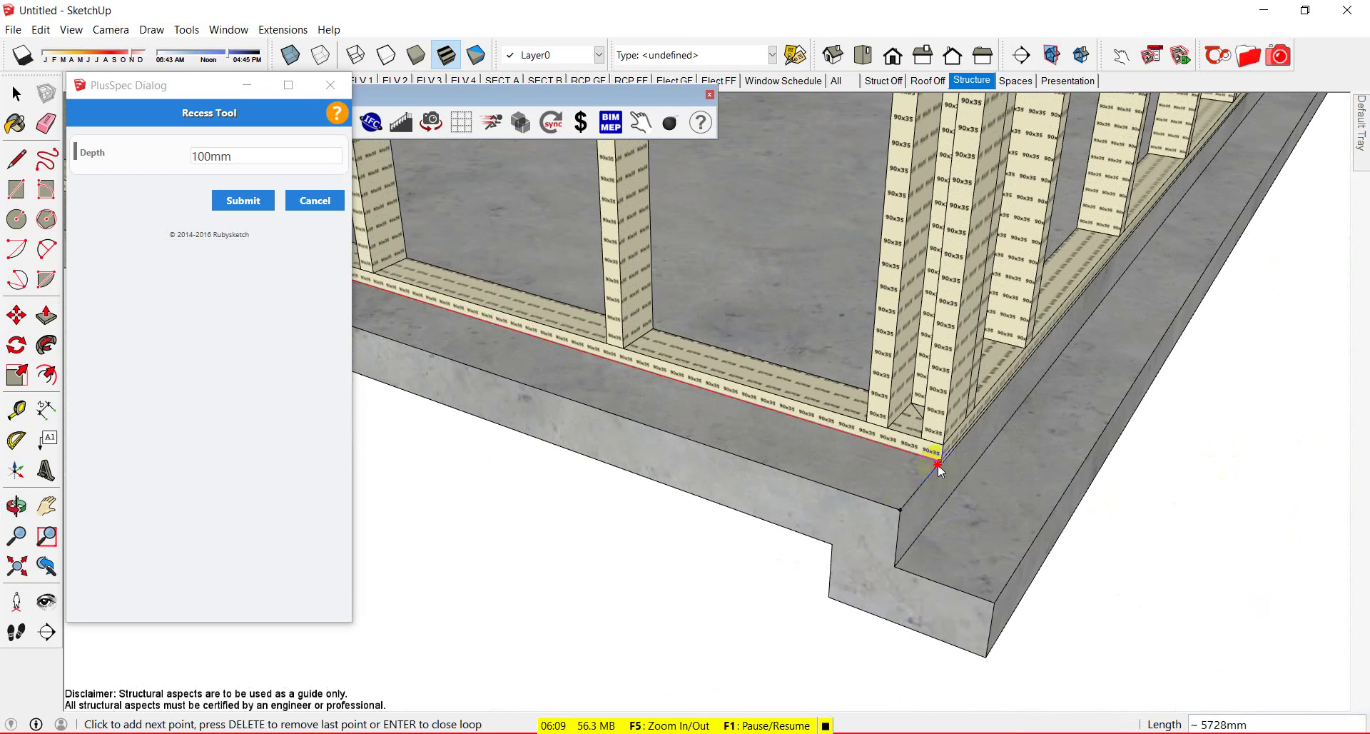
{"action": "scroll", "coordinate": [900, 511], "scroll_direction": "down", "scroll_amount": 3}
{"action": "middle_click_drag", "start_coordinate": [909, 510], "coordinate": [841, 373]}
{"action": "scroll", "coordinate": [896, 391], "scroll_direction": "down", "scroll_amount": 8}
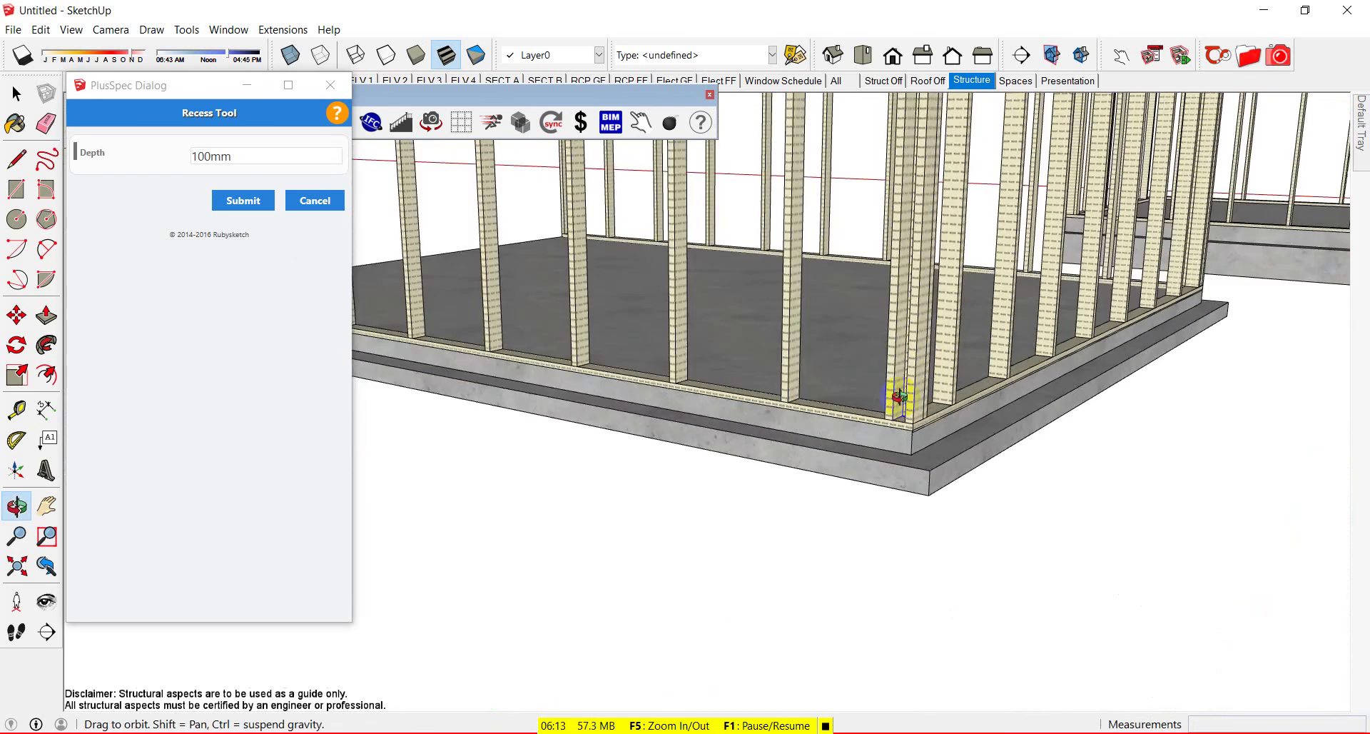
Step: Trace a four-sided 100 mm deep recess inside the floor slab near the open end, with sides of about 928 mm and 1203 mm
{"action": "middle_click_drag", "start_coordinate": [1038, 348], "coordinate": [538, 431]}
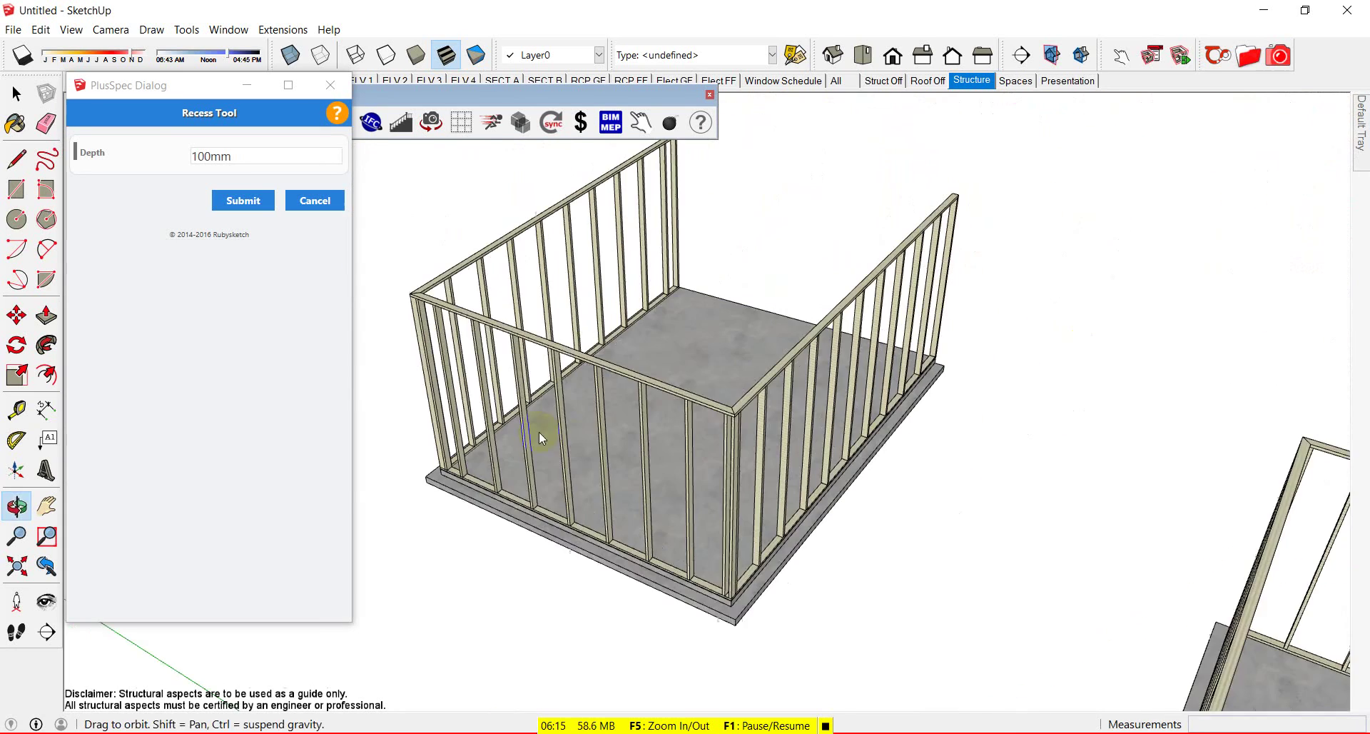
{"action": "middle_click_drag", "start_coordinate": [661, 497], "coordinate": [763, 482]}
{"action": "scroll", "coordinate": [771, 526], "scroll_direction": "up", "scroll_amount": 3}
{"action": "left_click", "coordinate": [959, 496]}
{"action": "left_click", "coordinate": [905, 515]}
{"action": "left_click", "coordinate": [863, 443]}
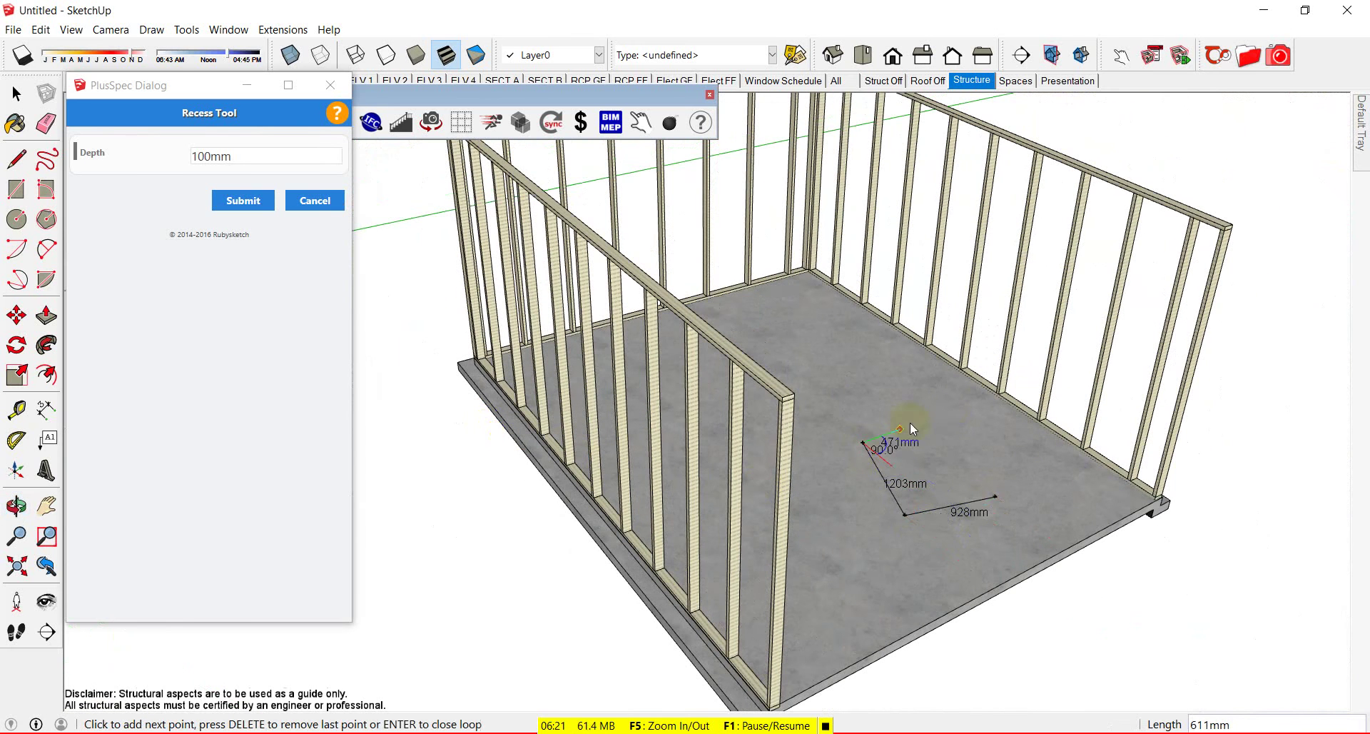
{"action": "left_click", "coordinate": [953, 414]}
{"action": "left_click", "coordinate": [996, 498]}
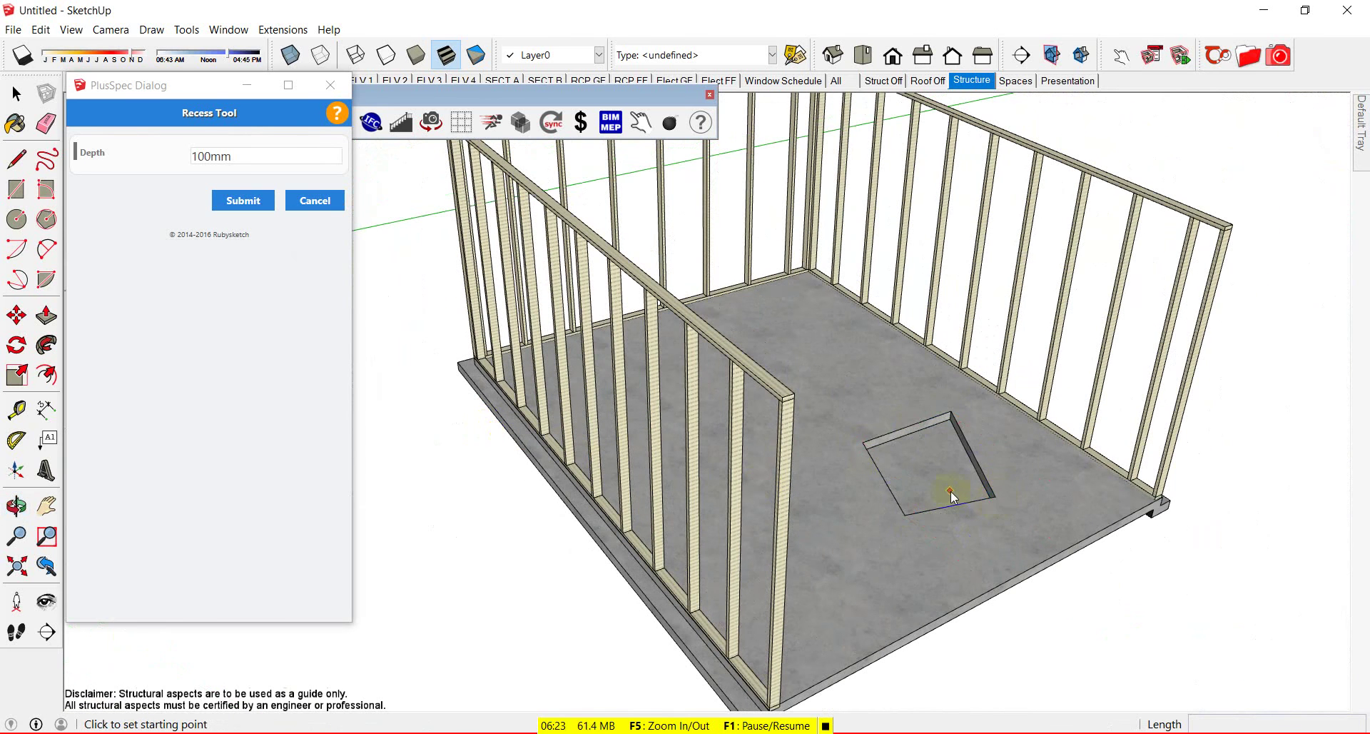
Step: Set the recess depth to 500 and trace a second four-sided floor recess beside the first, about 1021 mm along its front edge
{"action": "scroll", "coordinate": [997, 499], "scroll_direction": "up", "scroll_amount": 5}
{"action": "middle_click_drag", "start_coordinate": [997, 498], "coordinate": [796, 462]}
{"action": "scroll", "coordinate": [797, 463], "scroll_direction": "down", "scroll_amount": 3}
{"action": "left_click", "coordinate": [227, 155]}
{"action": "left_click", "coordinate": [196, 154]}
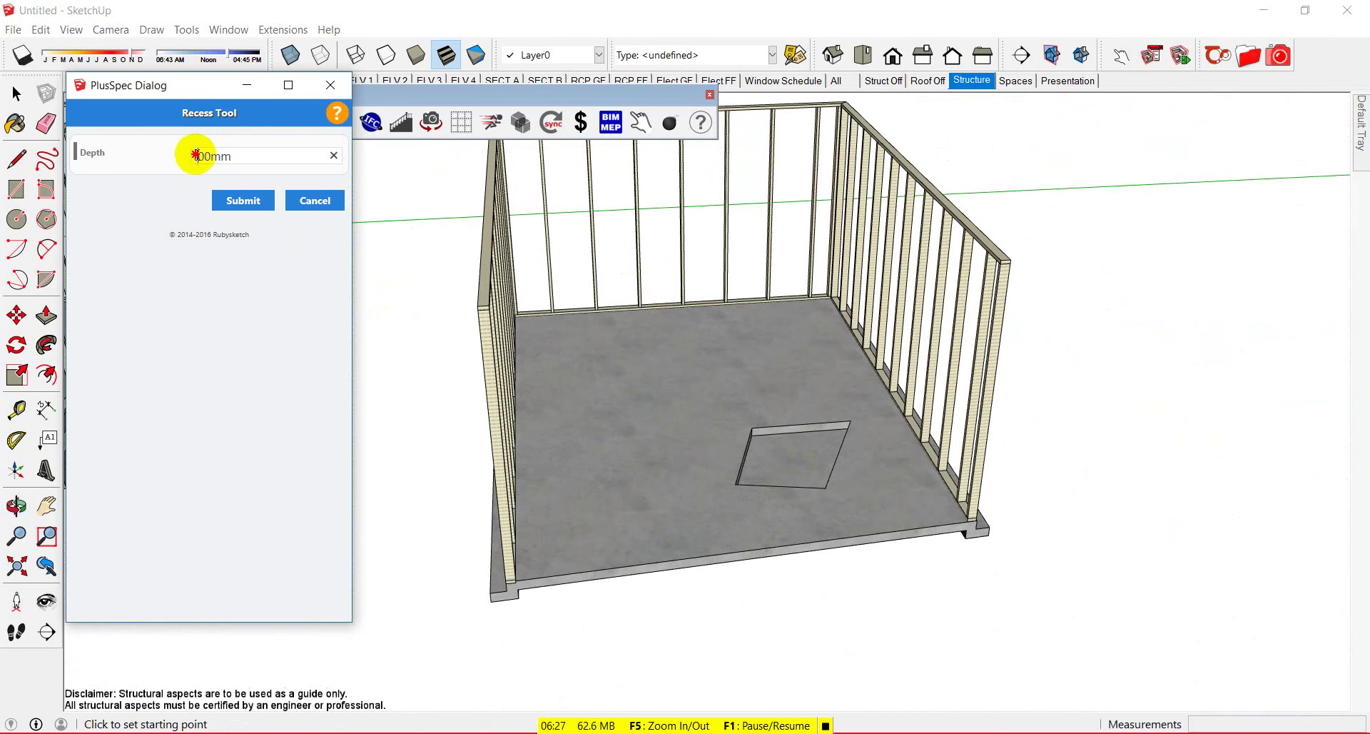
{"action": "type", "text": "500"}
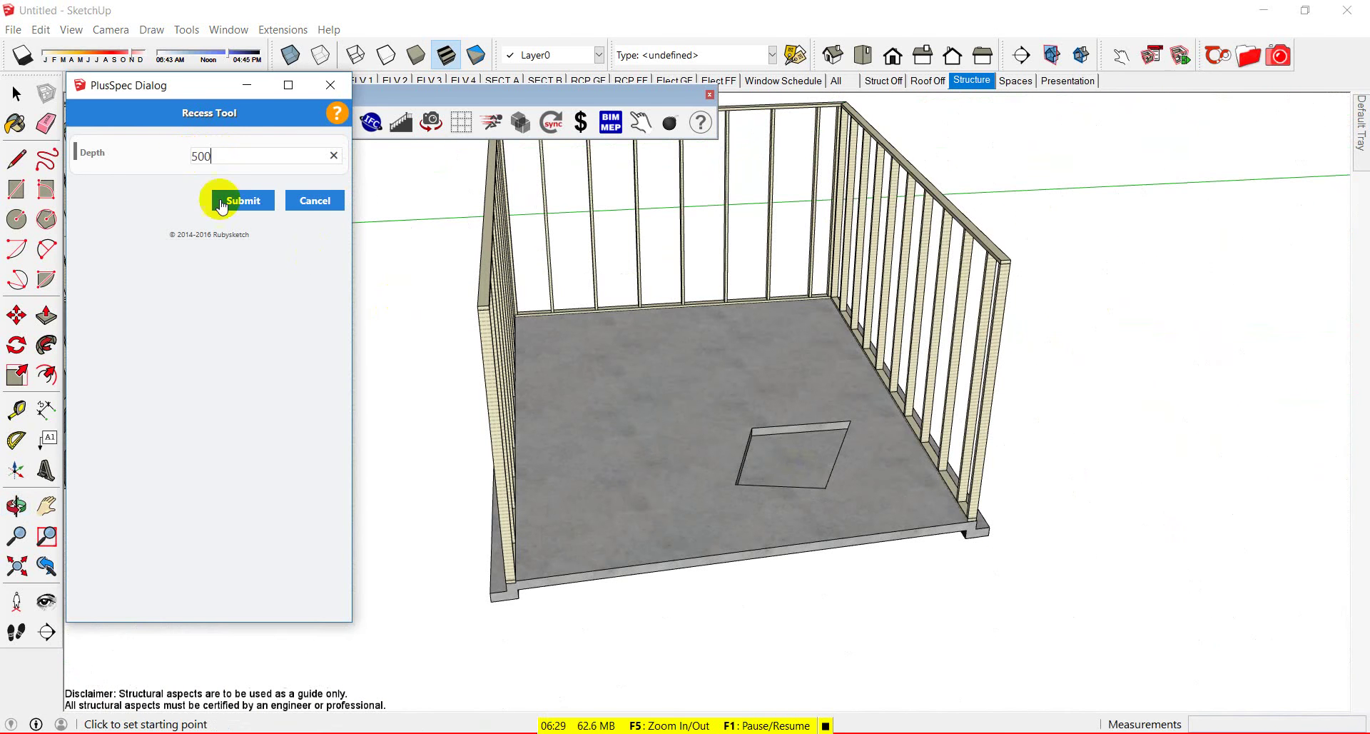
{"action": "left_click", "coordinate": [224, 203]}
{"action": "left_click", "coordinate": [692, 466]}
{"action": "left_click", "coordinate": [595, 473]}
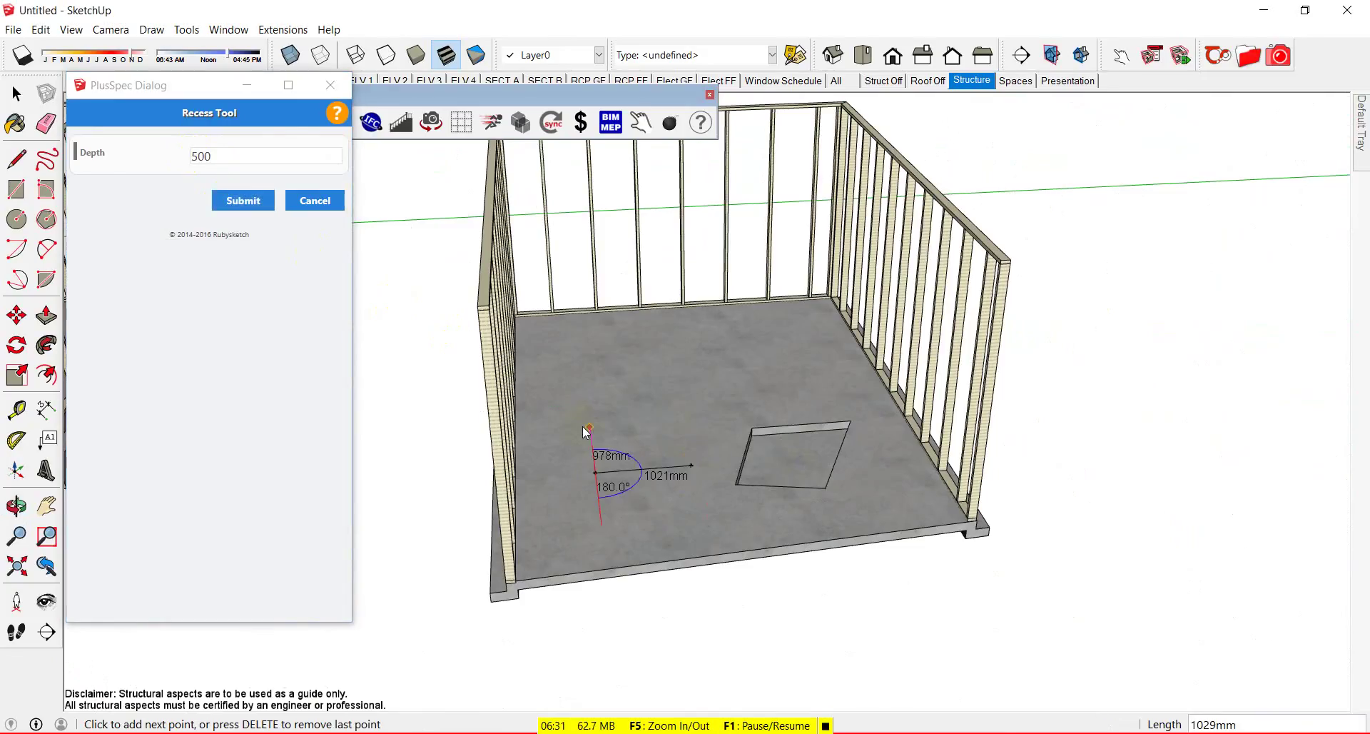
{"action": "left_click", "coordinate": [692, 466]}
{"action": "middle_click_drag", "start_coordinate": [693, 466], "coordinate": [618, 510]}
Step: Start Move Recess on the slab and shift the 500 mm deep recess toward the back wall, behind the shallow one
{"action": "key", "text": "space"}
{"action": "right_click", "coordinate": [640, 508]}
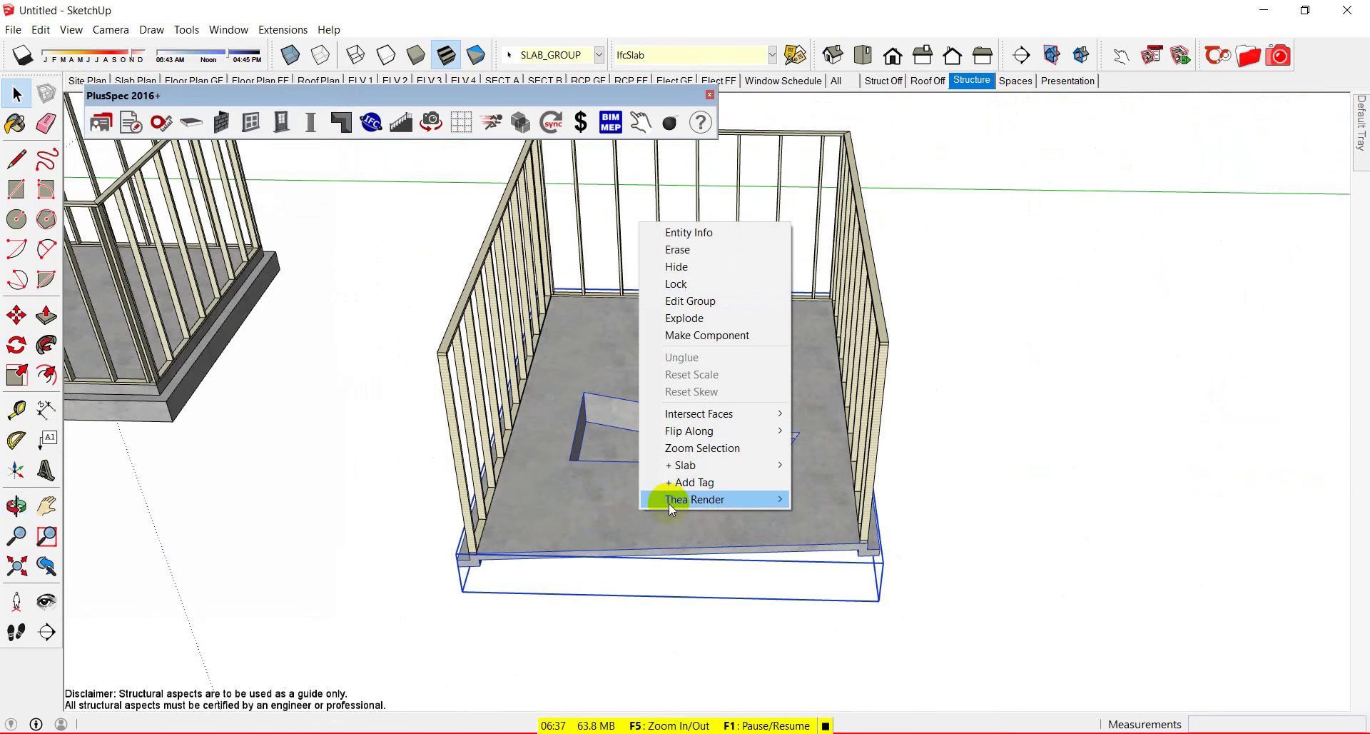
{"action": "mouse_move", "coordinate": [719, 462]}
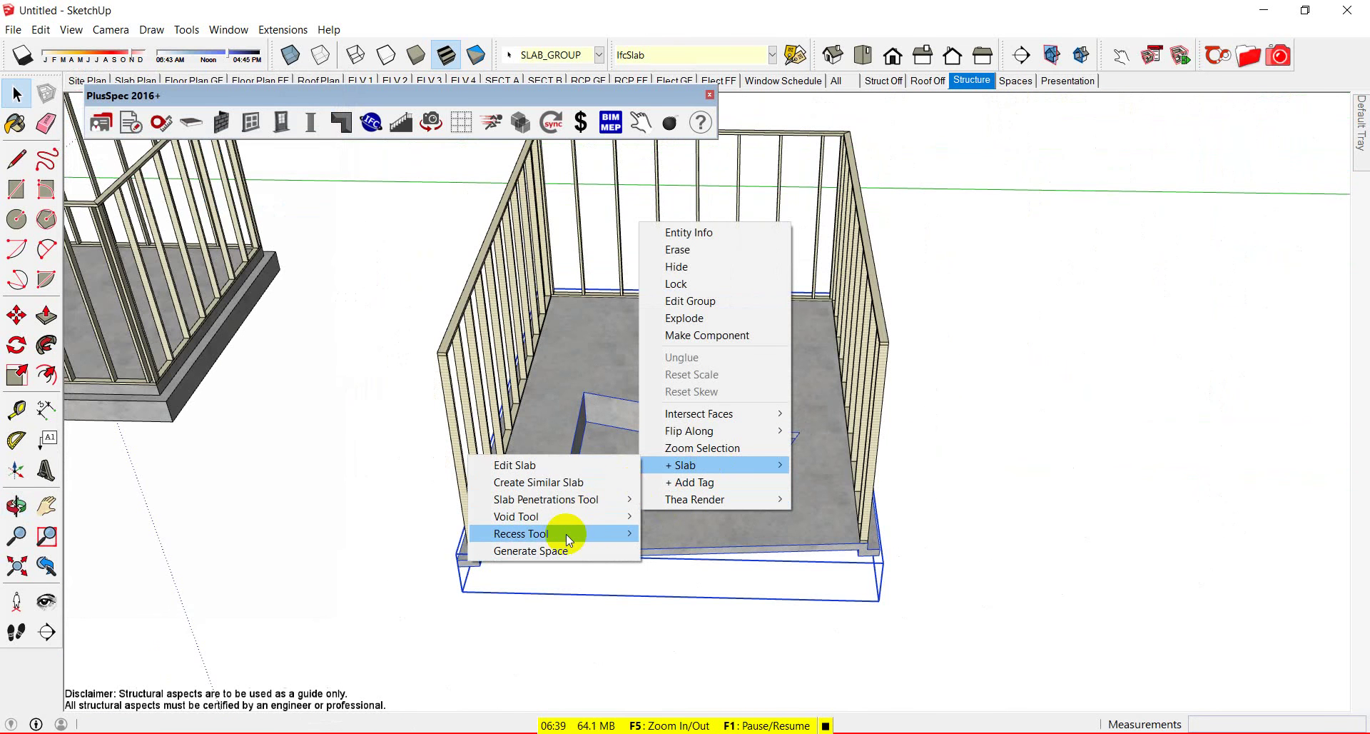
{"action": "mouse_move", "coordinate": [566, 534]}
{"action": "left_click", "coordinate": [430, 548]}
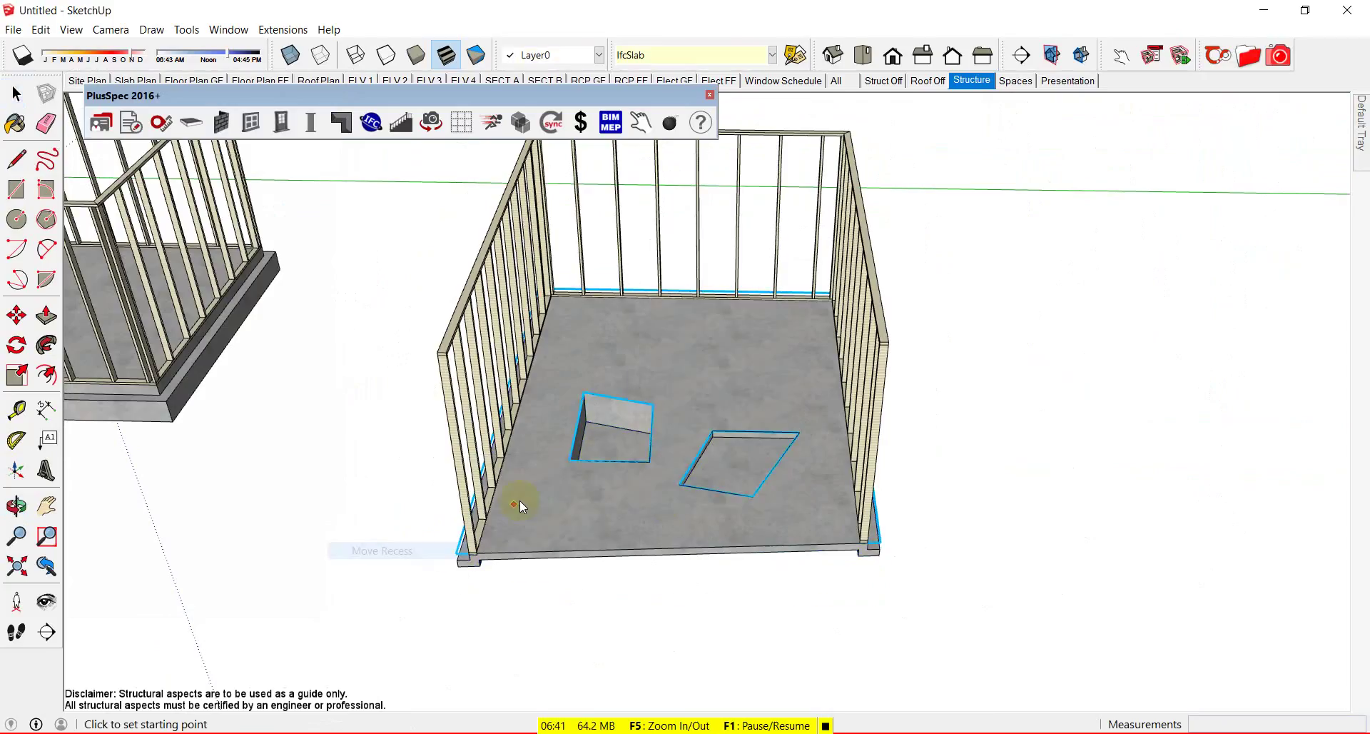
{"action": "left_click", "coordinate": [625, 430]}
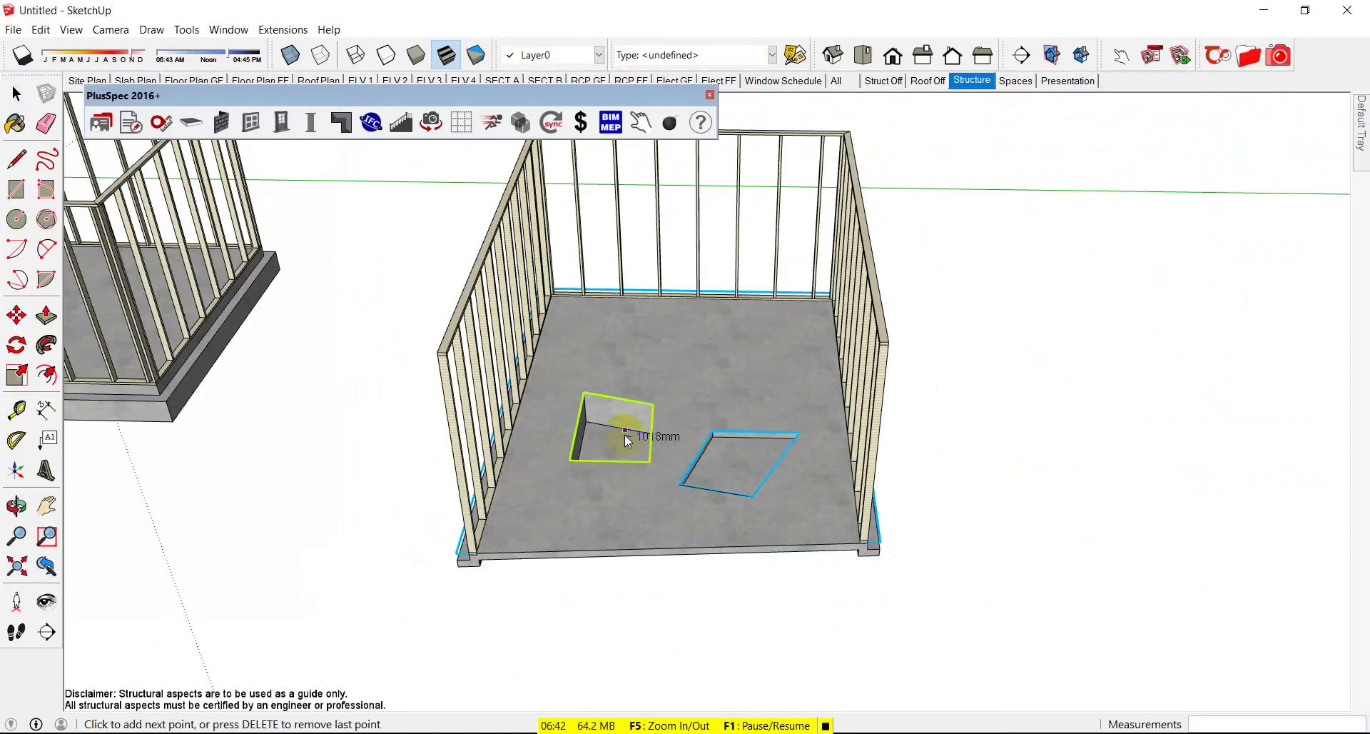
{"action": "left_click", "coordinate": [695, 370]}
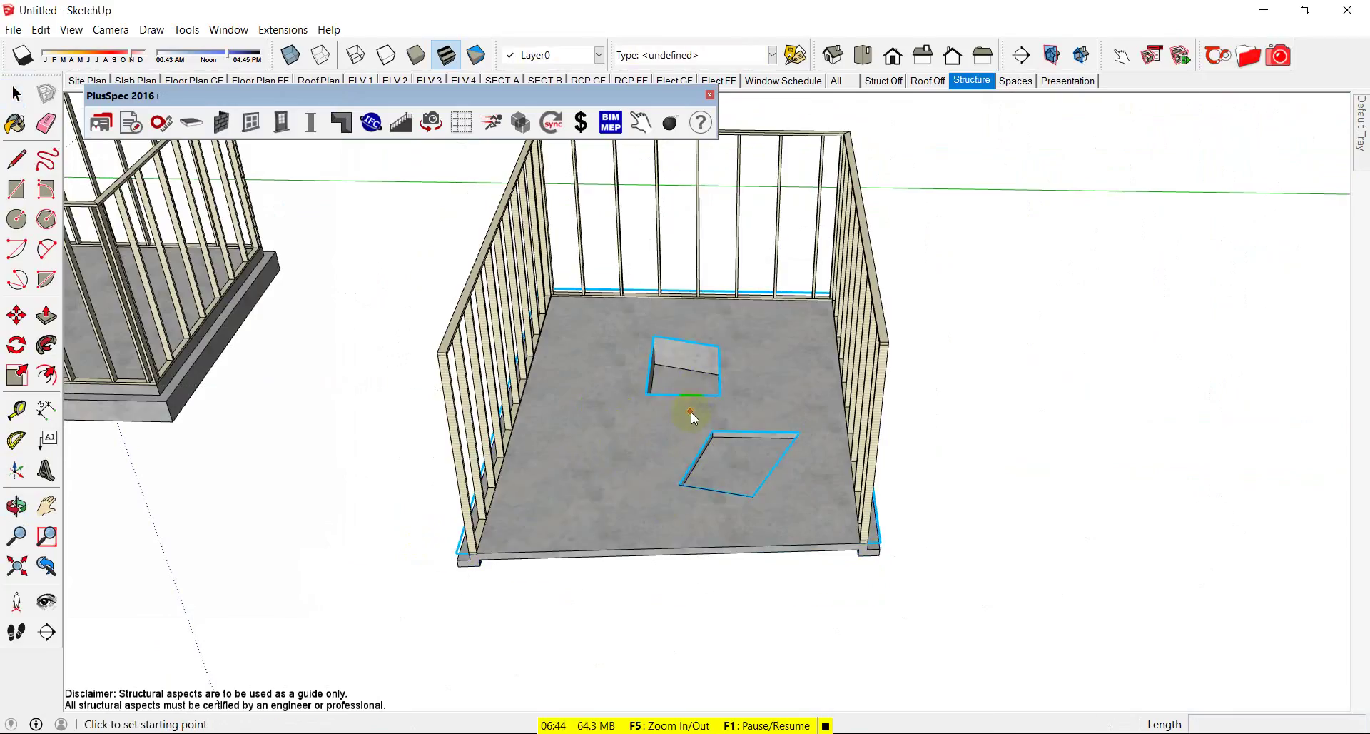
Step: Move the 100 mm deep floor recess toward the side wall nearer the first building and exit Move Recess
{"action": "left_click", "coordinate": [717, 448]}
{"action": "left_click", "coordinate": [614, 489]}
{"action": "middle_click_drag", "start_coordinate": [614, 493], "coordinate": [652, 409]}
{"action": "scroll", "coordinate": [538, 459], "scroll_direction": "down", "scroll_amount": 3}
{"action": "key", "text": "space"}
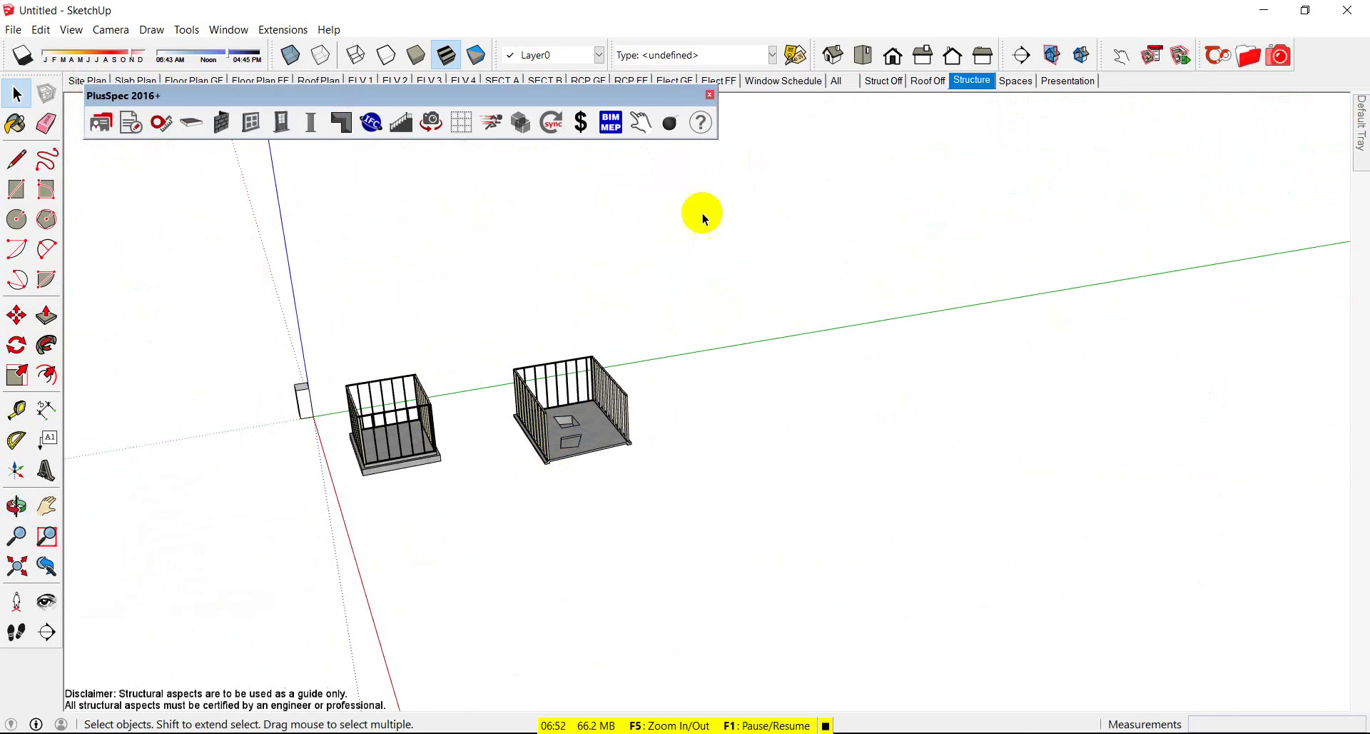
Step: Switch to the All scene to show both buildings with their complete brick walls
{"action": "left_click", "coordinate": [834, 86]}
{"action": "middle_click_drag", "start_coordinate": [985, 465], "coordinate": [542, 468]}
{"action": "scroll", "coordinate": [543, 468], "scroll_direction": "up", "scroll_amount": 6}
{"action": "middle_click_drag", "start_coordinate": [473, 364], "coordinate": [927, 266]}
{"action": "scroll", "coordinate": [842, 327], "scroll_direction": "down", "scroll_amount": 4}
{"action": "middle_click_drag", "start_coordinate": [838, 327], "coordinate": [822, 383]}
Step: Select the first building's walls without the slab and copy them to the empty area beyond the second building
{"action": "left_click", "coordinate": [757, 314]}
{"action": "left_click", "coordinate": [689, 285]}
{"action": "left_click", "coordinate": [769, 398]}
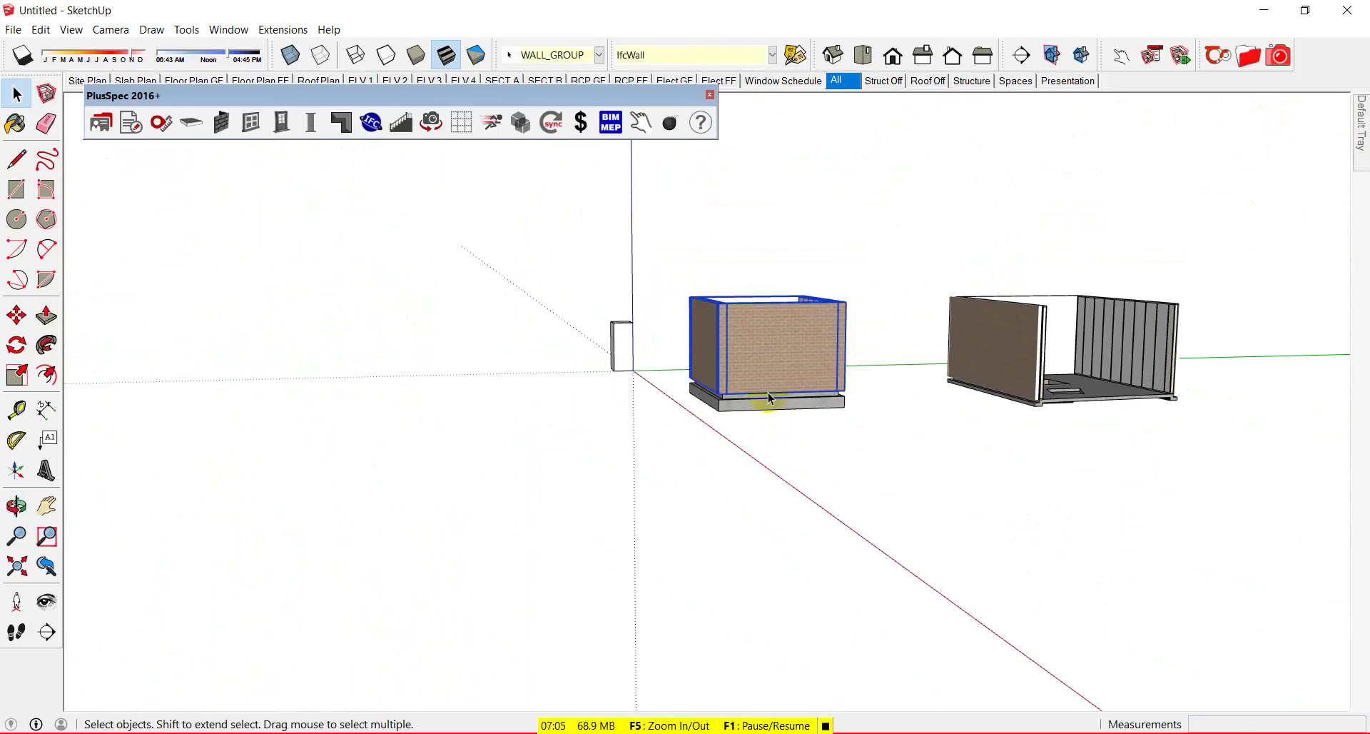
{"action": "key", "text": "m"}
{"action": "left_click", "coordinate": [721, 403]}
{"action": "key", "text": "ctrl"}
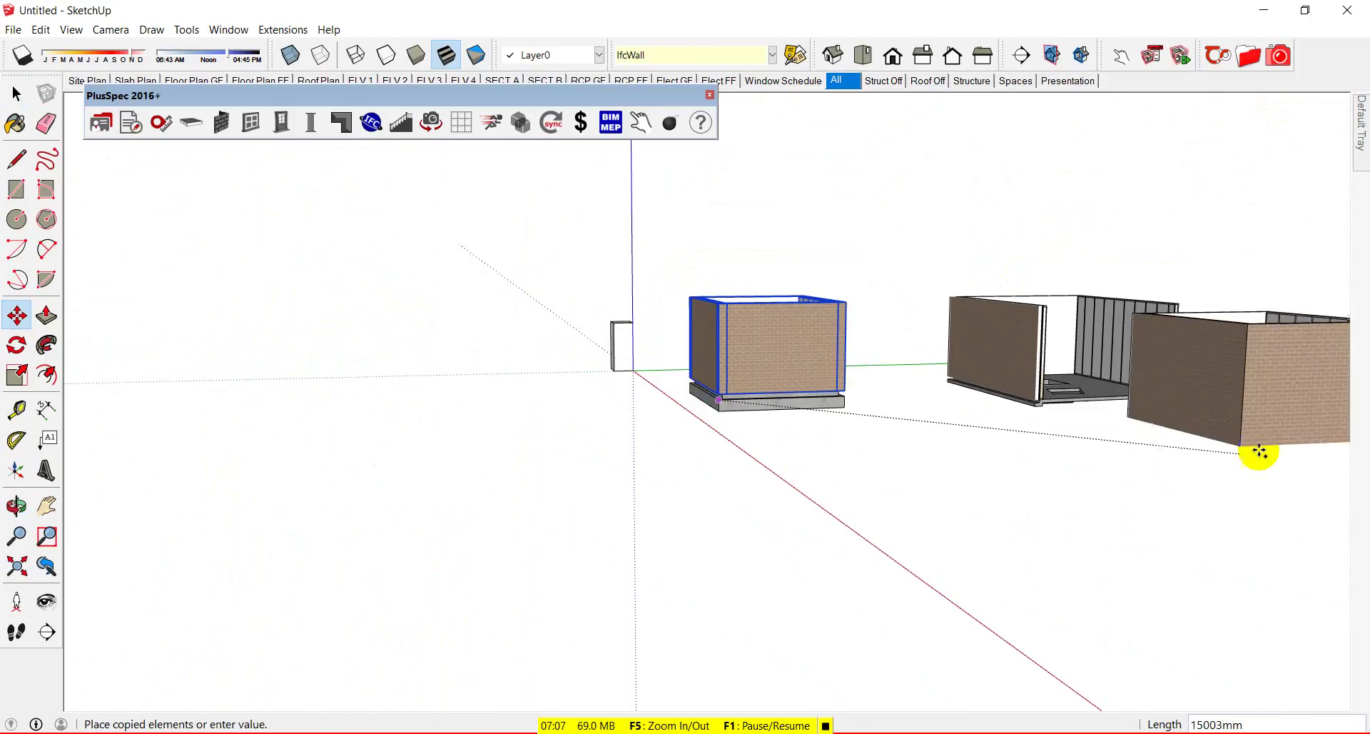
{"action": "left_click", "coordinate": [1333, 390]}
Step: Generate a floor face from the copied brick walls
{"action": "middle_click_drag", "start_coordinate": [1171, 401], "coordinate": [452, 545]}
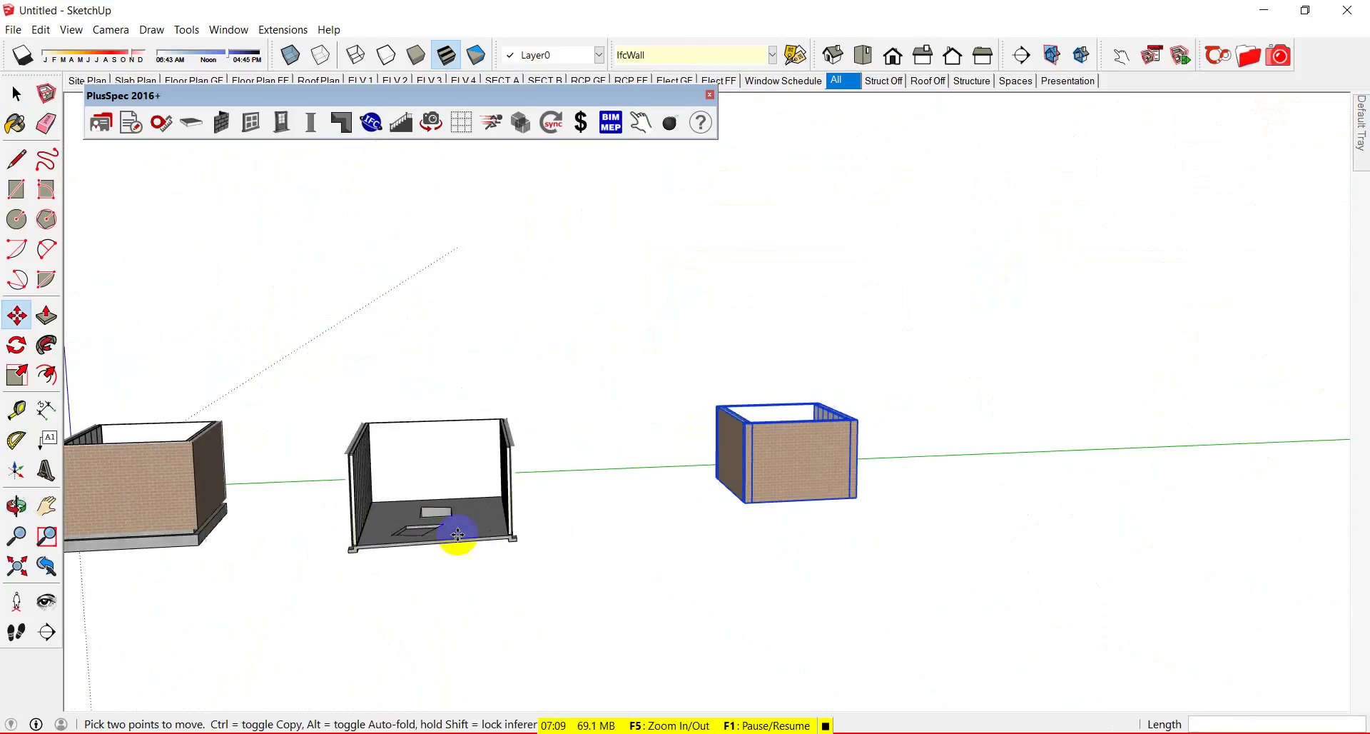
{"action": "scroll", "coordinate": [802, 459], "scroll_direction": "up", "scroll_amount": 5}
{"action": "middle_click_drag", "start_coordinate": [790, 414], "coordinate": [784, 398]}
{"action": "right_click", "coordinate": [783, 398]}
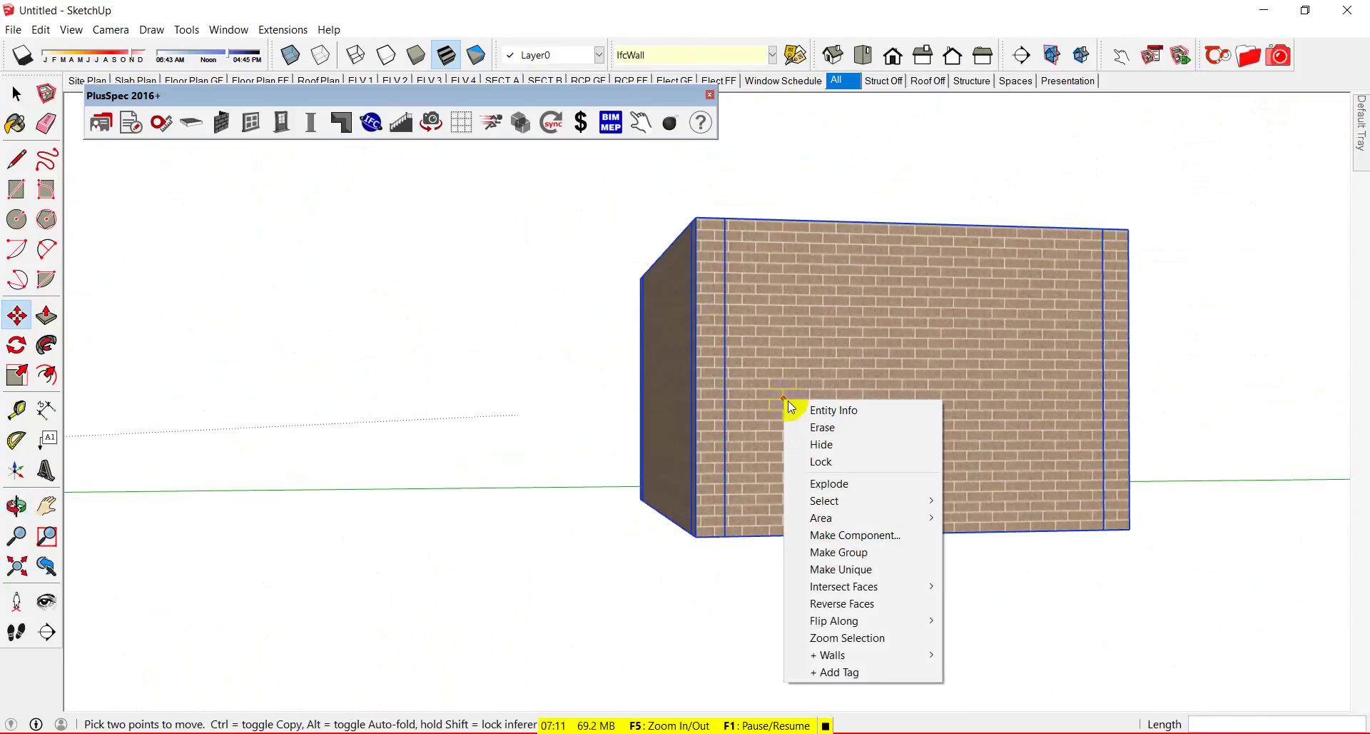
{"action": "mouse_move", "coordinate": [859, 653]}
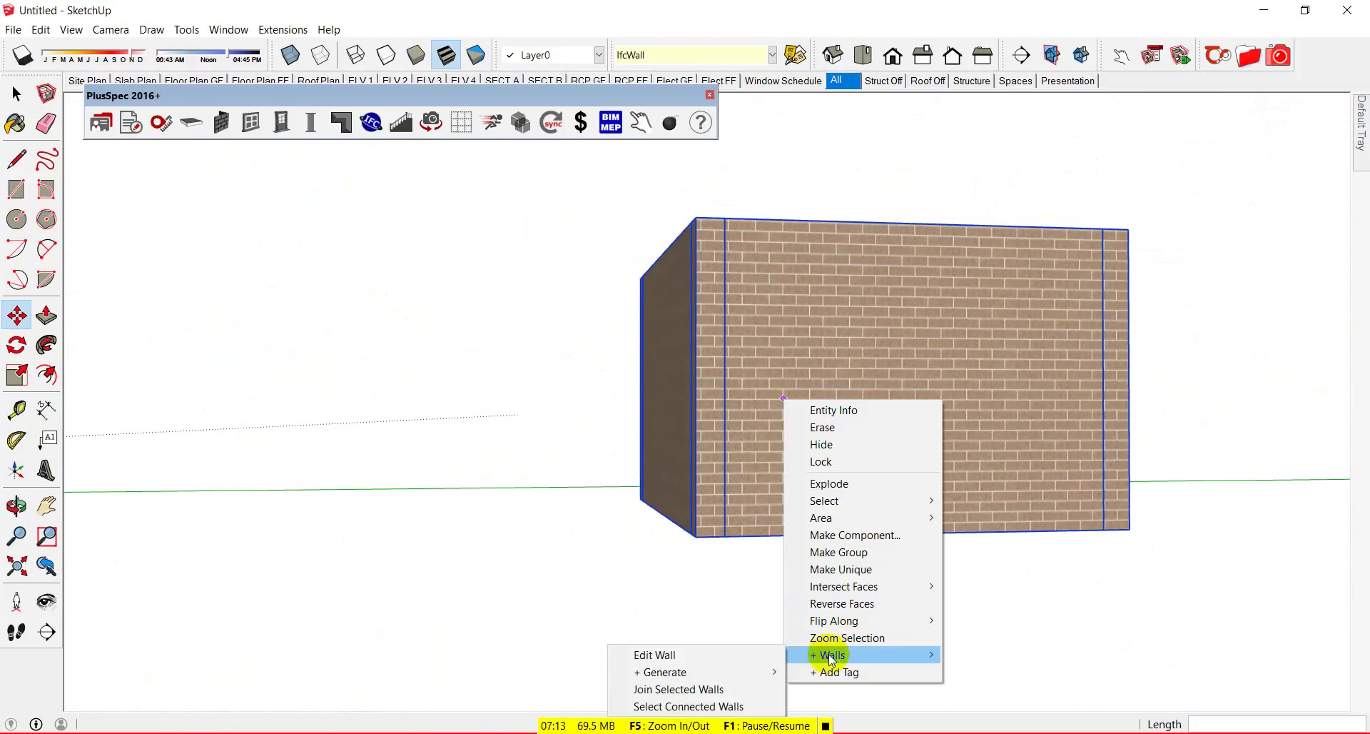
{"action": "mouse_move", "coordinate": [752, 668]}
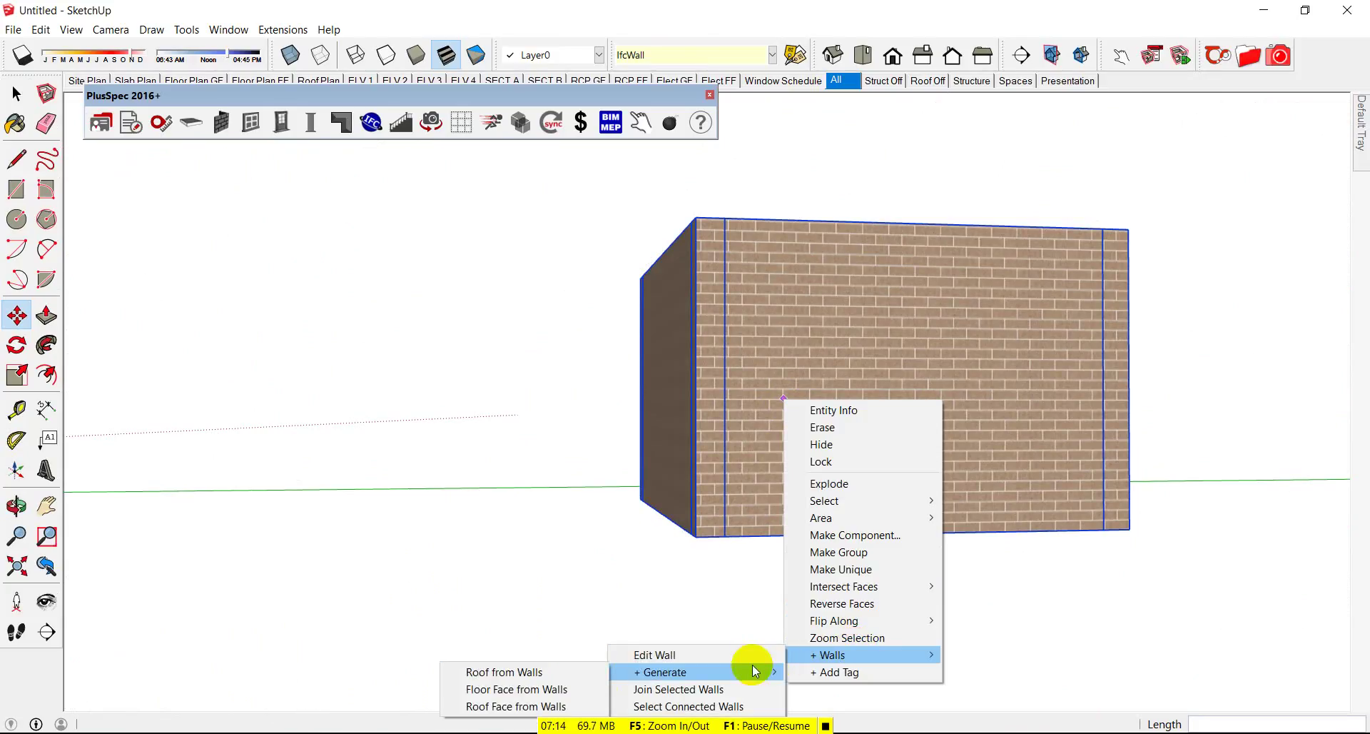
{"action": "left_click", "coordinate": [566, 689]}
Step: Offset the floor face's outline 150 mm outward to the outer face of the brickwork on the underside of the walls
{"action": "middle_click_drag", "start_coordinate": [795, 541], "coordinate": [752, 348]}
{"action": "scroll", "coordinate": [794, 404], "scroll_direction": "up", "scroll_amount": 3}
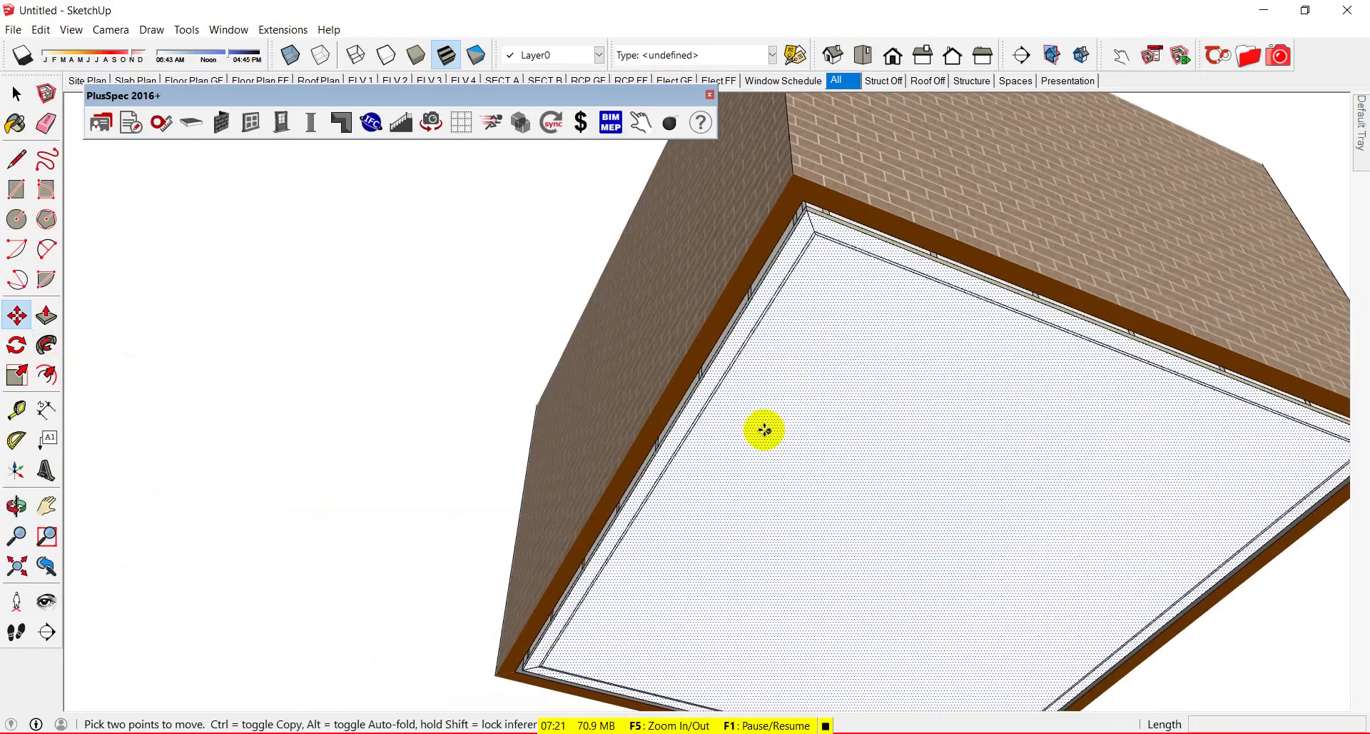
{"action": "left_click", "coordinate": [54, 379]}
{"action": "left_click", "coordinate": [700, 474]}
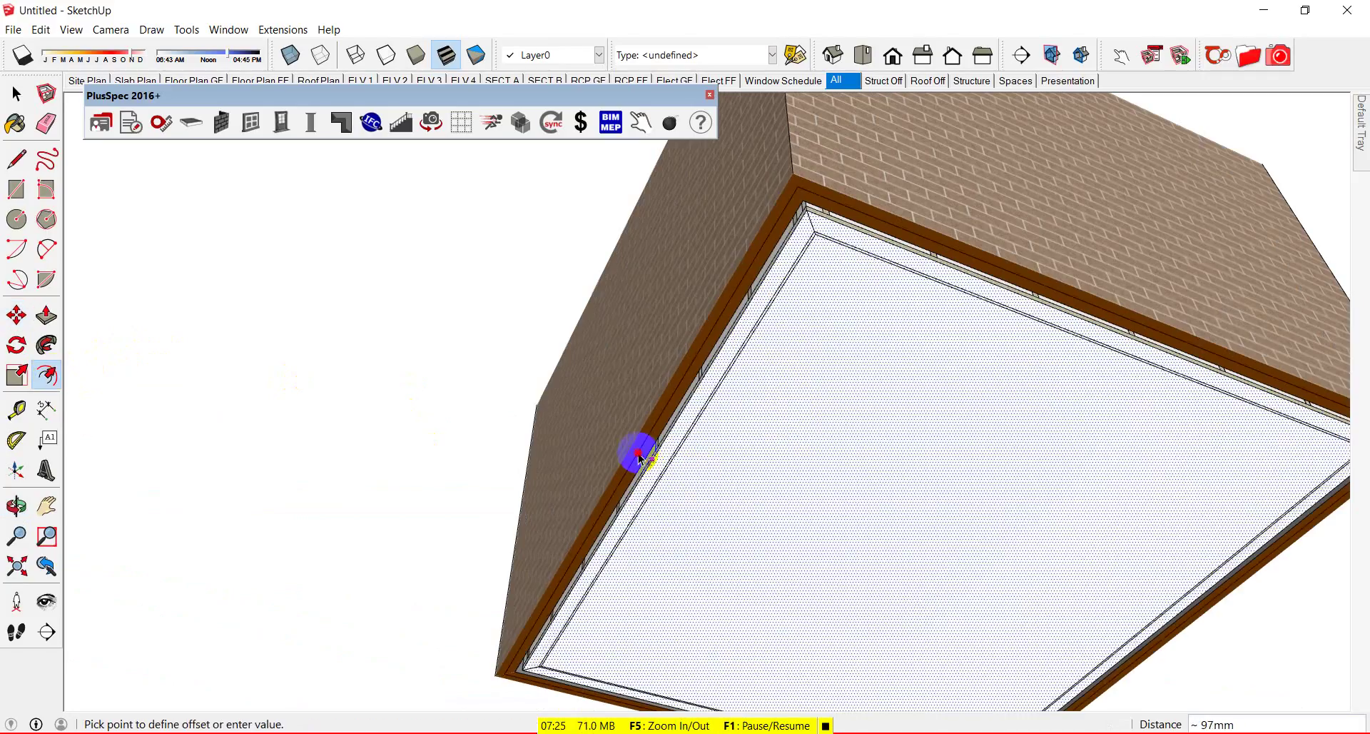
{"action": "left_click", "coordinate": [644, 457]}
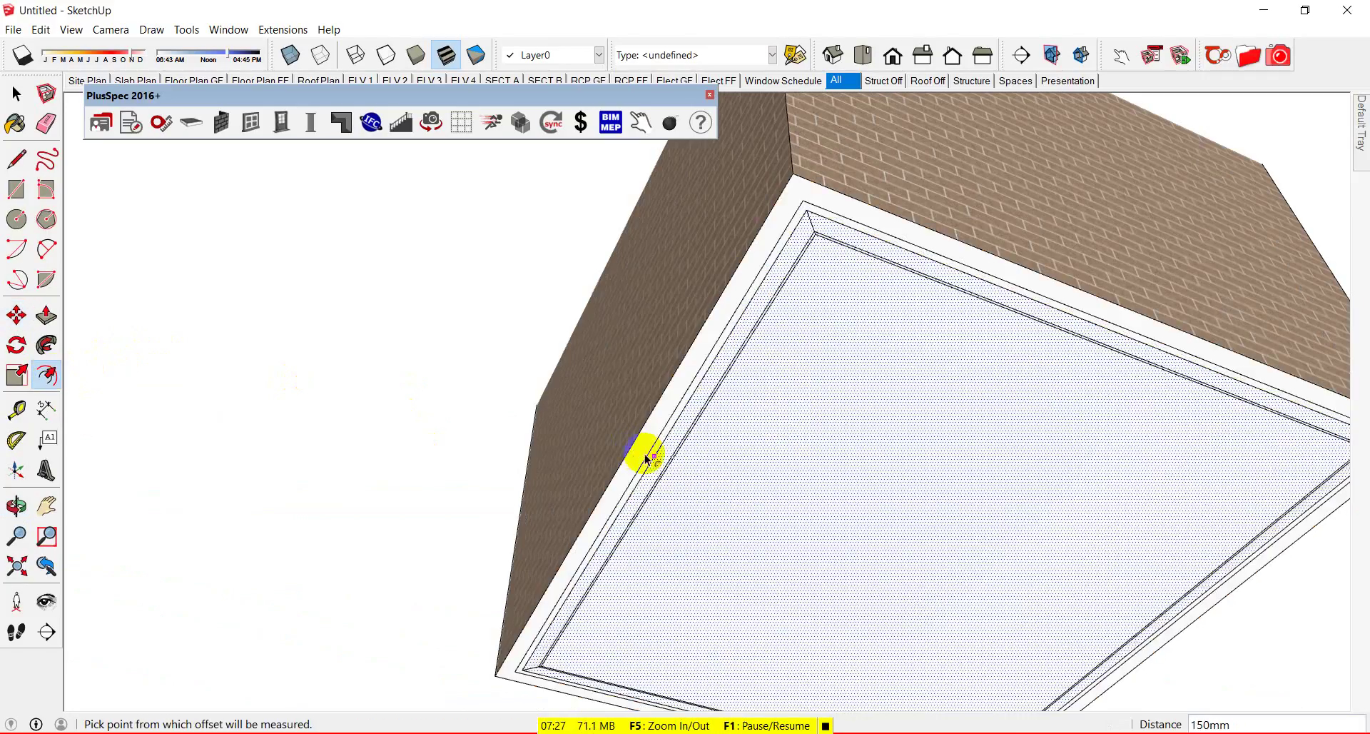
Step: Delete the original inner outline of the floor face and select the single enlarged face that extends under the brickwork
{"action": "key", "text": "space"}
{"action": "double_click", "coordinate": [793, 472]}
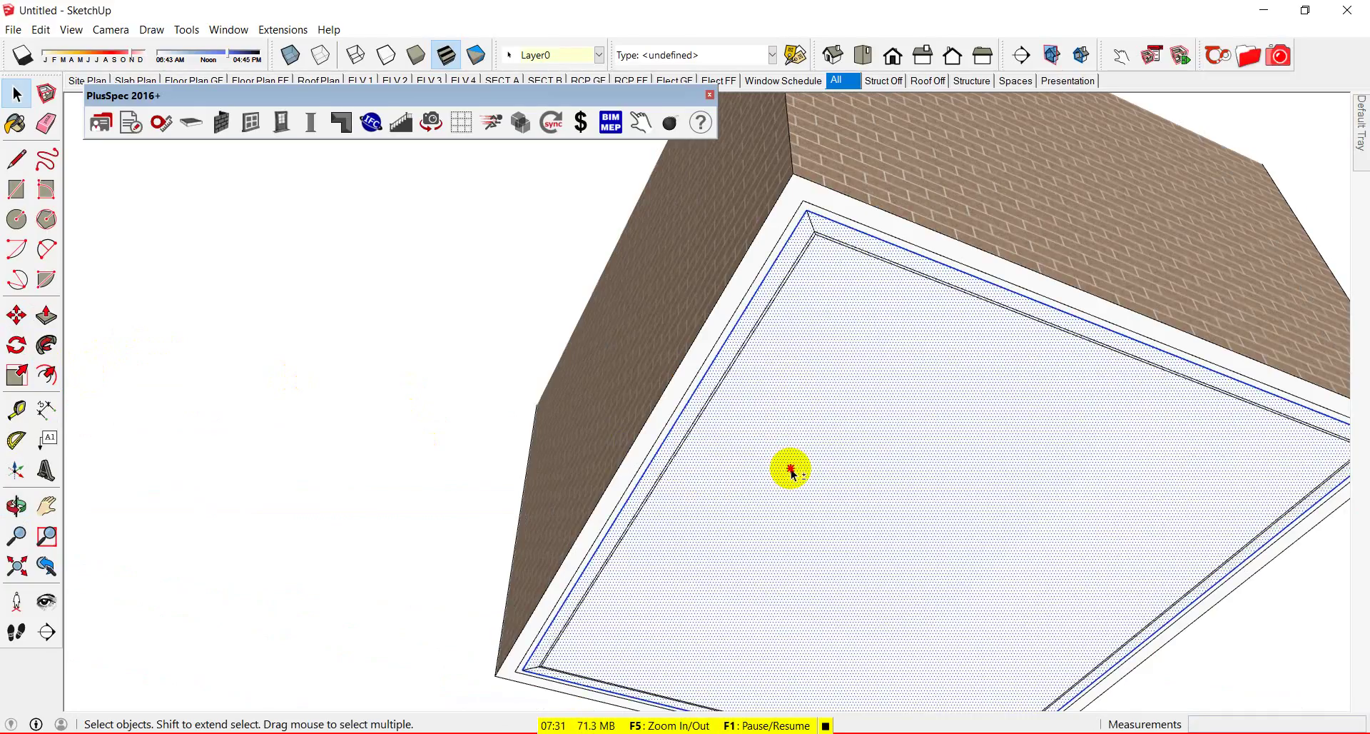
{"action": "key", "text": "Delete"}
{"action": "left_click", "coordinate": [790, 469]}
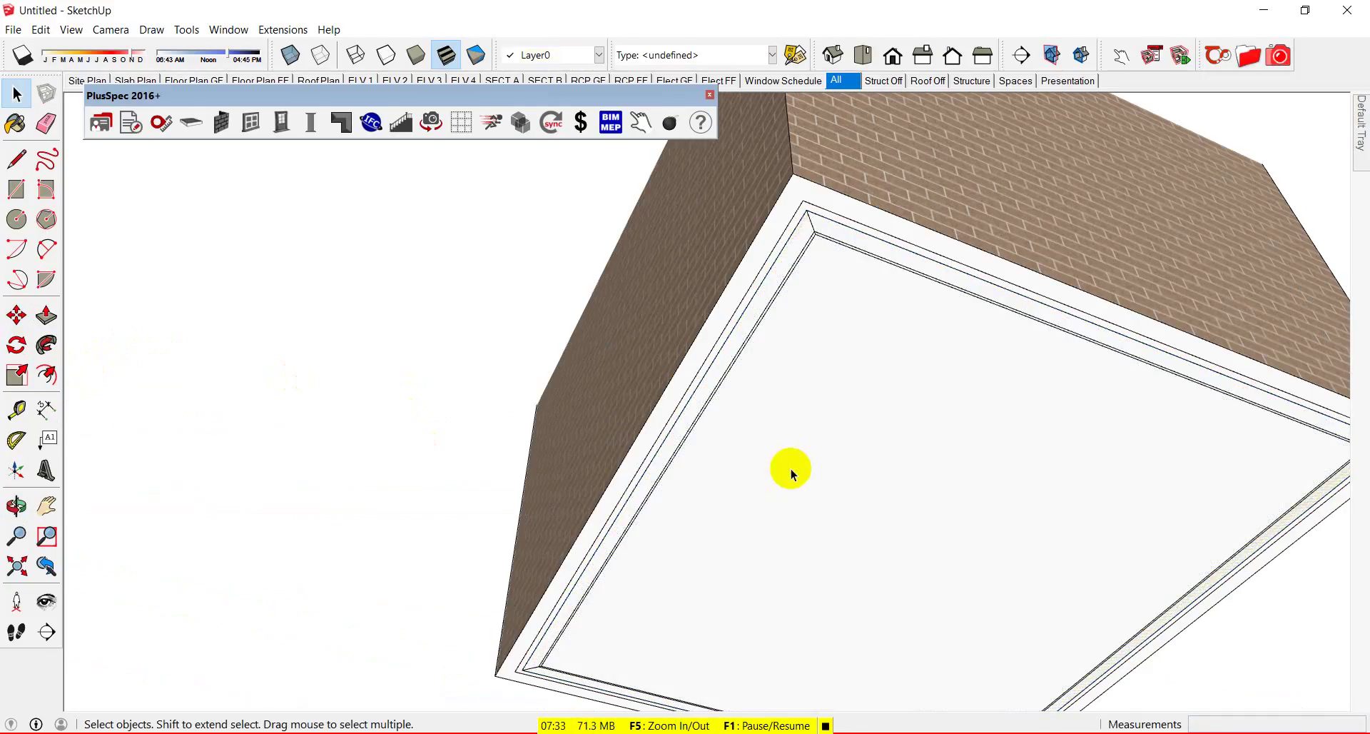
{"action": "left_click", "coordinate": [806, 412]}
{"action": "scroll", "coordinate": [811, 413], "scroll_direction": "down", "scroll_amount": 4}
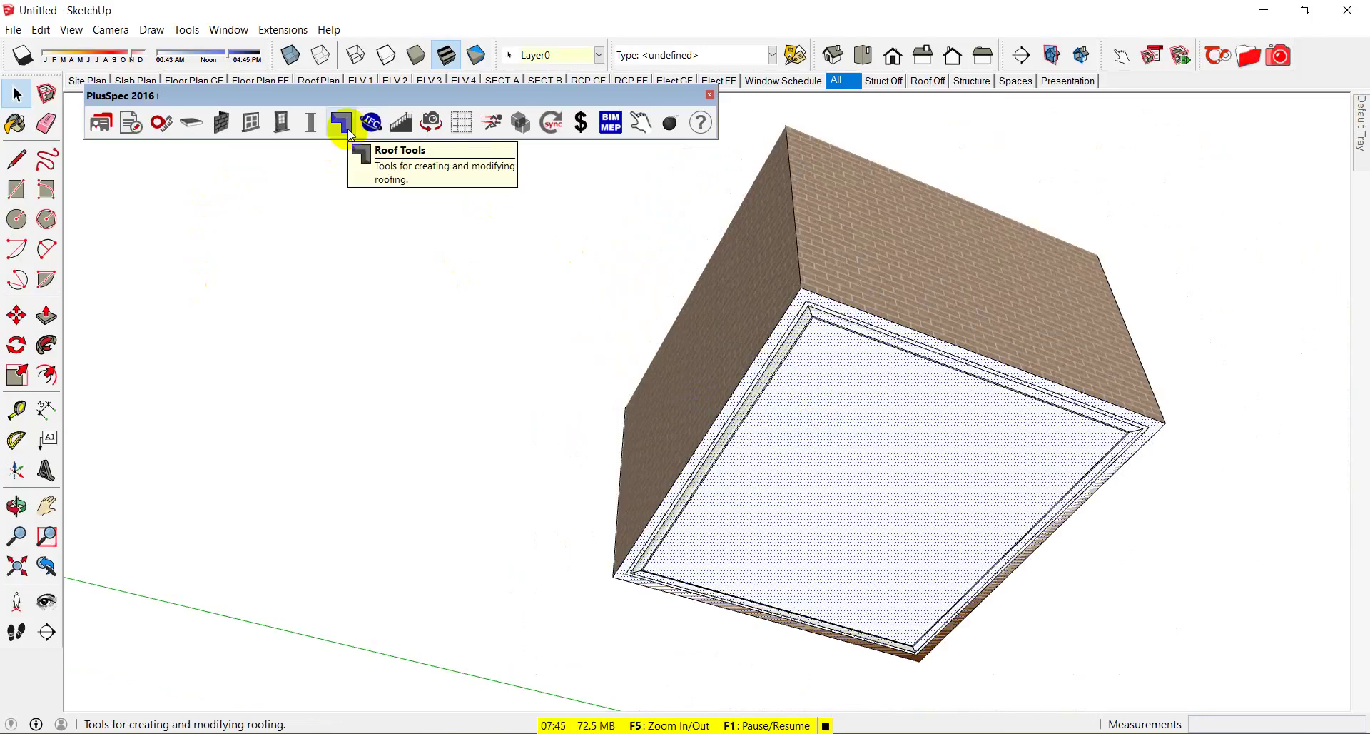
Step: Create a thickness-only ground floor slab 100 mm thick from the selected enlarged face under the copied brick walls
{"action": "left_click", "coordinate": [188, 123]}
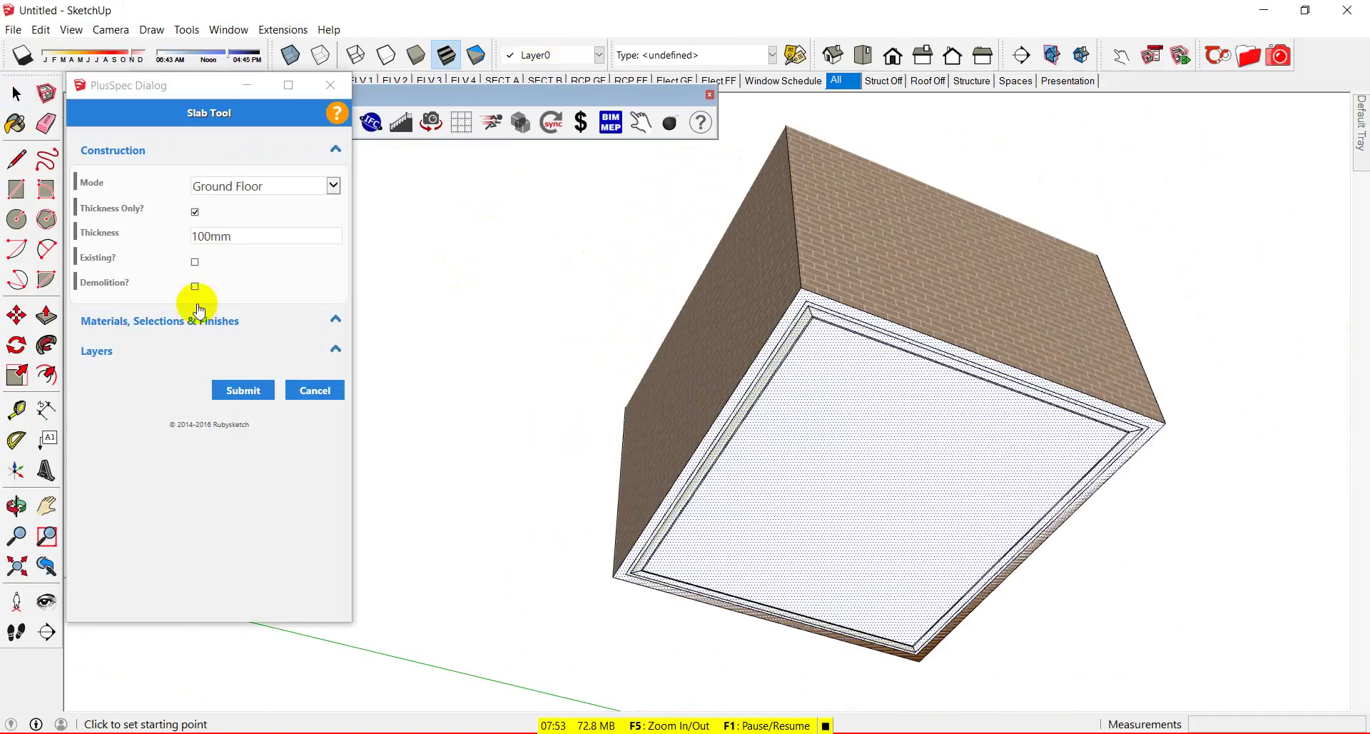
{"action": "left_click", "coordinate": [234, 393]}
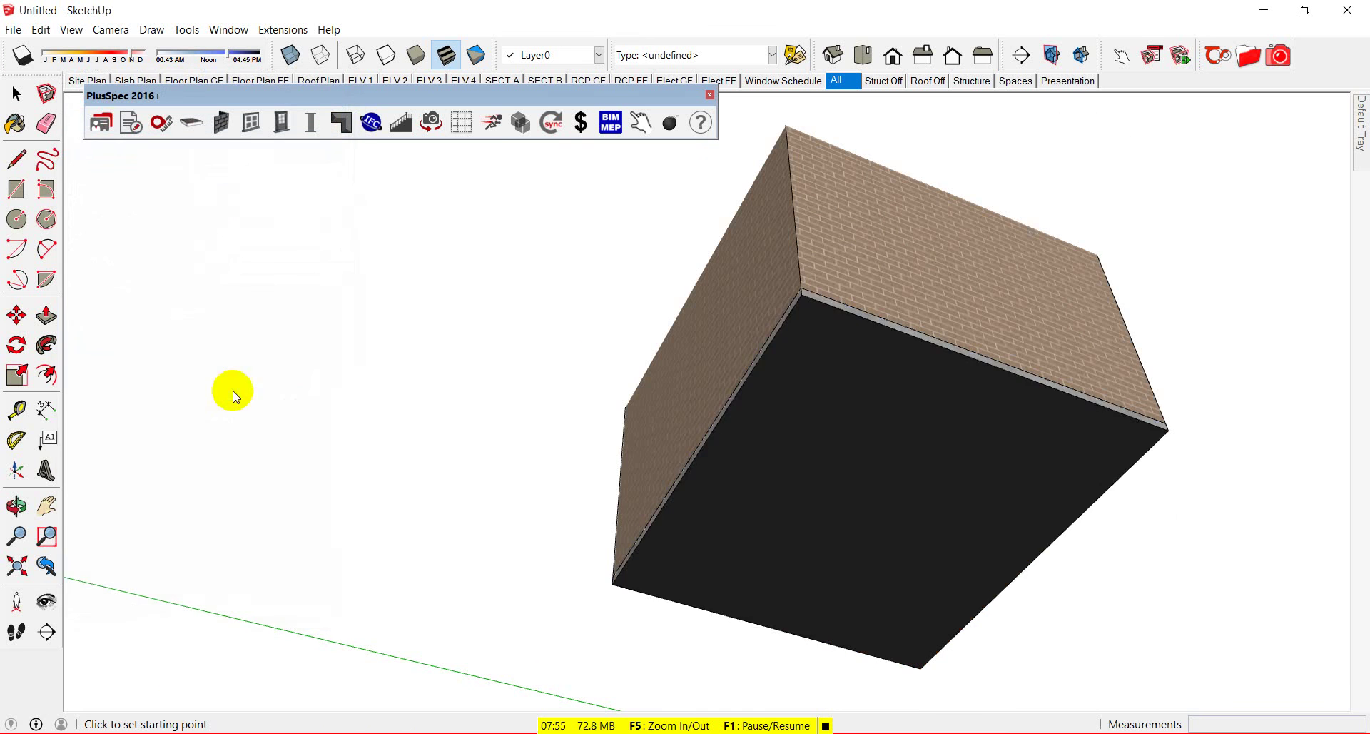
{"action": "middle_click_drag", "start_coordinate": [771, 318], "coordinate": [438, 436]}
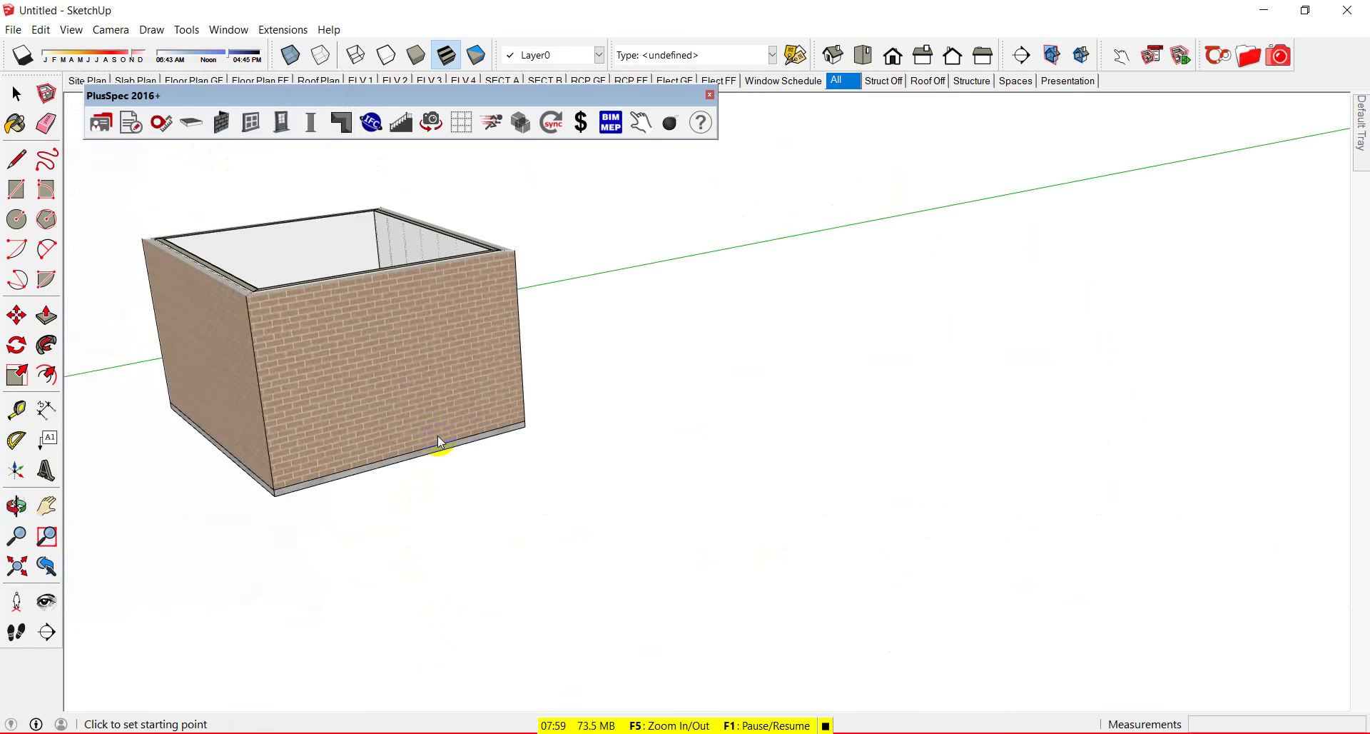
{"action": "scroll", "coordinate": [399, 379], "scroll_direction": "down", "scroll_amount": 1}
{"action": "scroll", "coordinate": [579, 322], "scroll_direction": "down", "scroll_amount": 3}
{"action": "scroll", "coordinate": [789, 324], "scroll_direction": "down", "scroll_amount": 3}
{"action": "scroll", "coordinate": [774, 319], "scroll_direction": "down", "scroll_amount": 3}
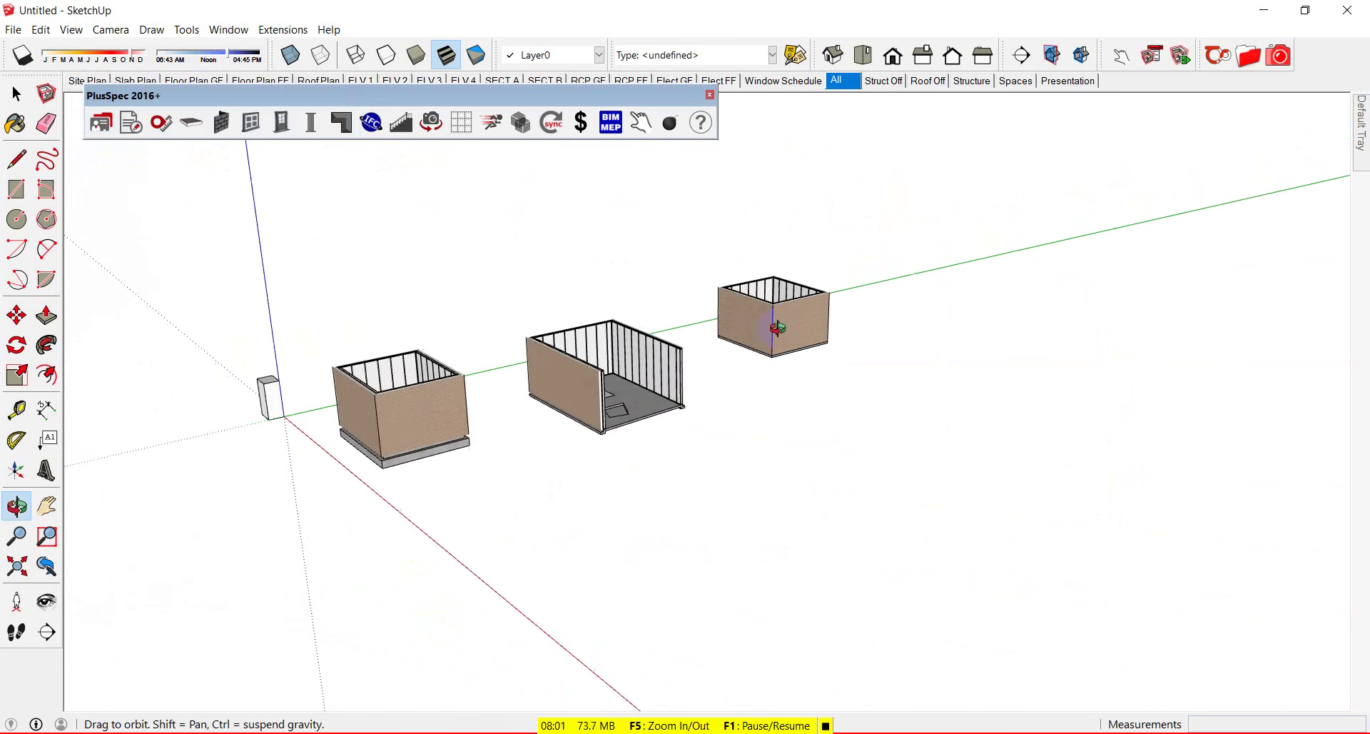
{"action": "scroll", "coordinate": [779, 337], "scroll_direction": "down", "scroll_amount": 1}
Step: Delete the slab from the underside of the copied brick walls
{"action": "scroll", "coordinate": [612, 397], "scroll_direction": "up", "scroll_amount": 1}
{"action": "scroll", "coordinate": [898, 297], "scroll_direction": "up", "scroll_amount": 10}
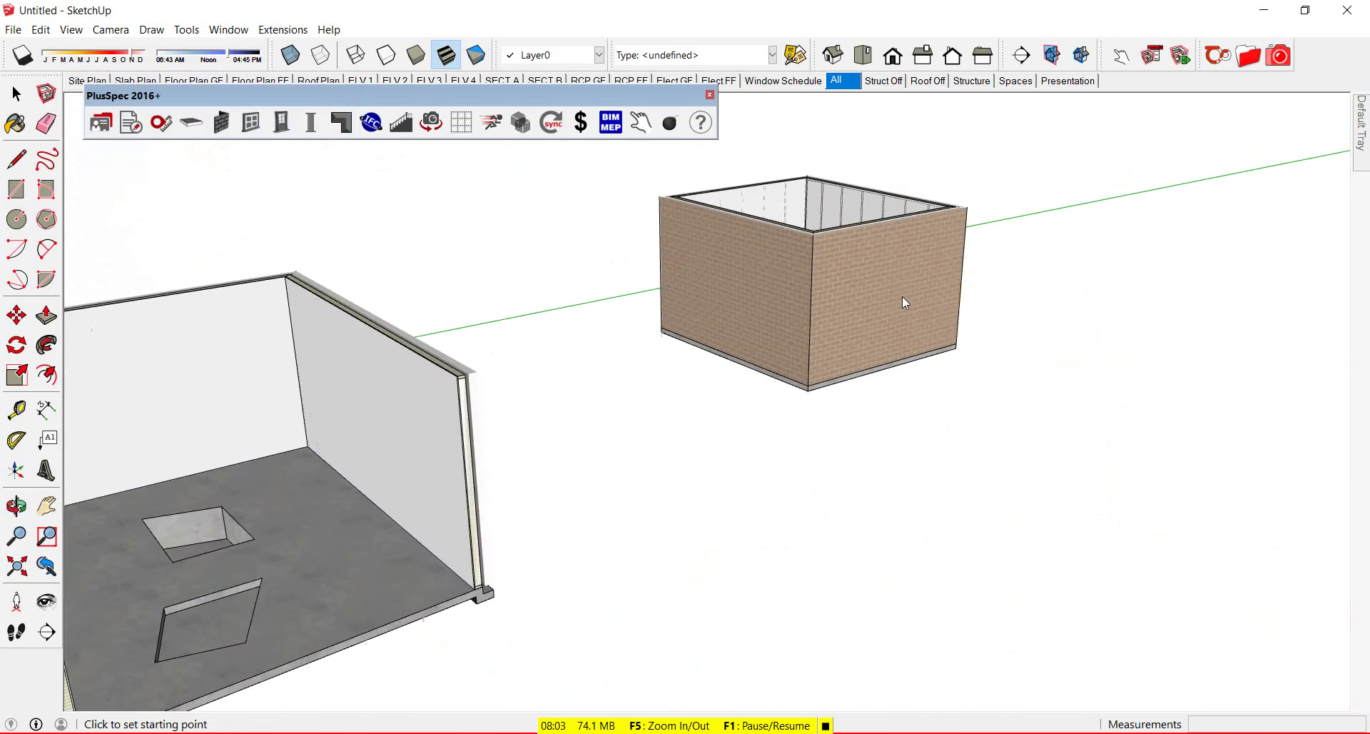
{"action": "middle_click_drag", "start_coordinate": [807, 324], "coordinate": [742, 307]}
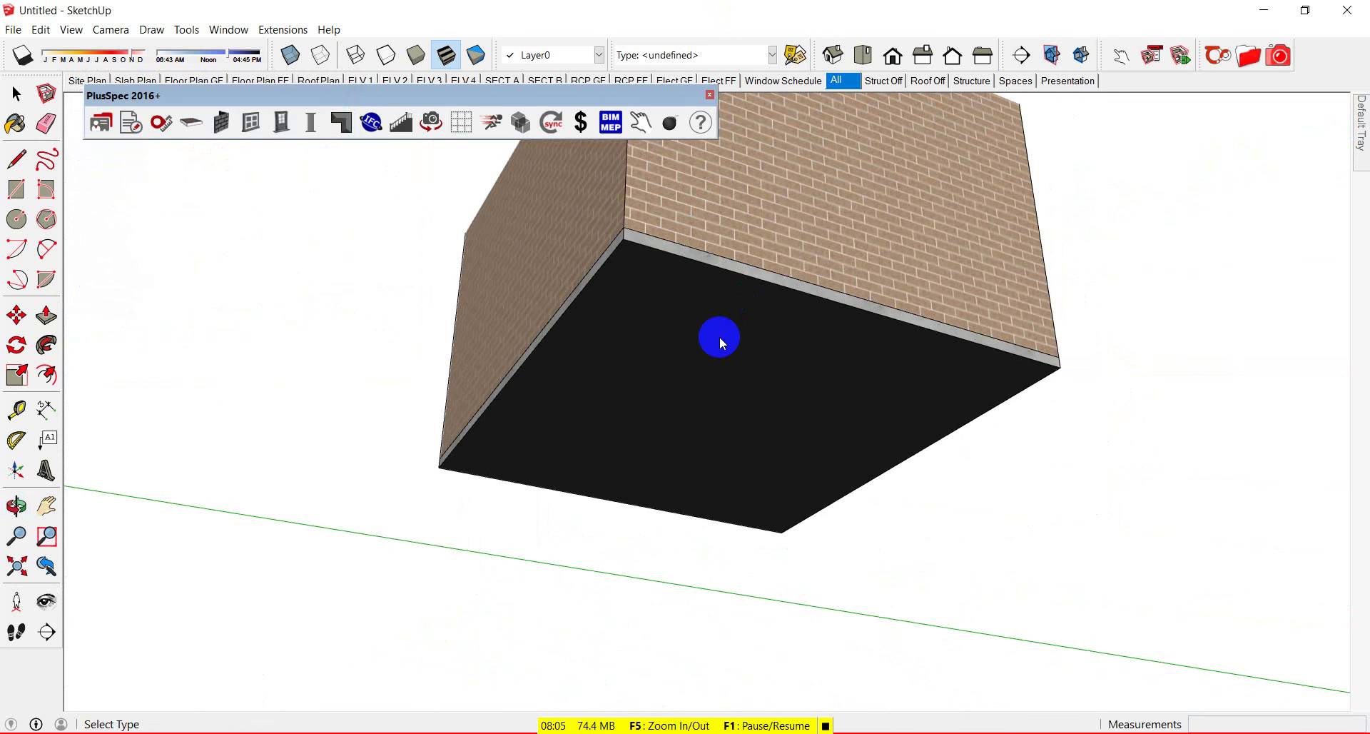
{"action": "left_click", "coordinate": [720, 336]}
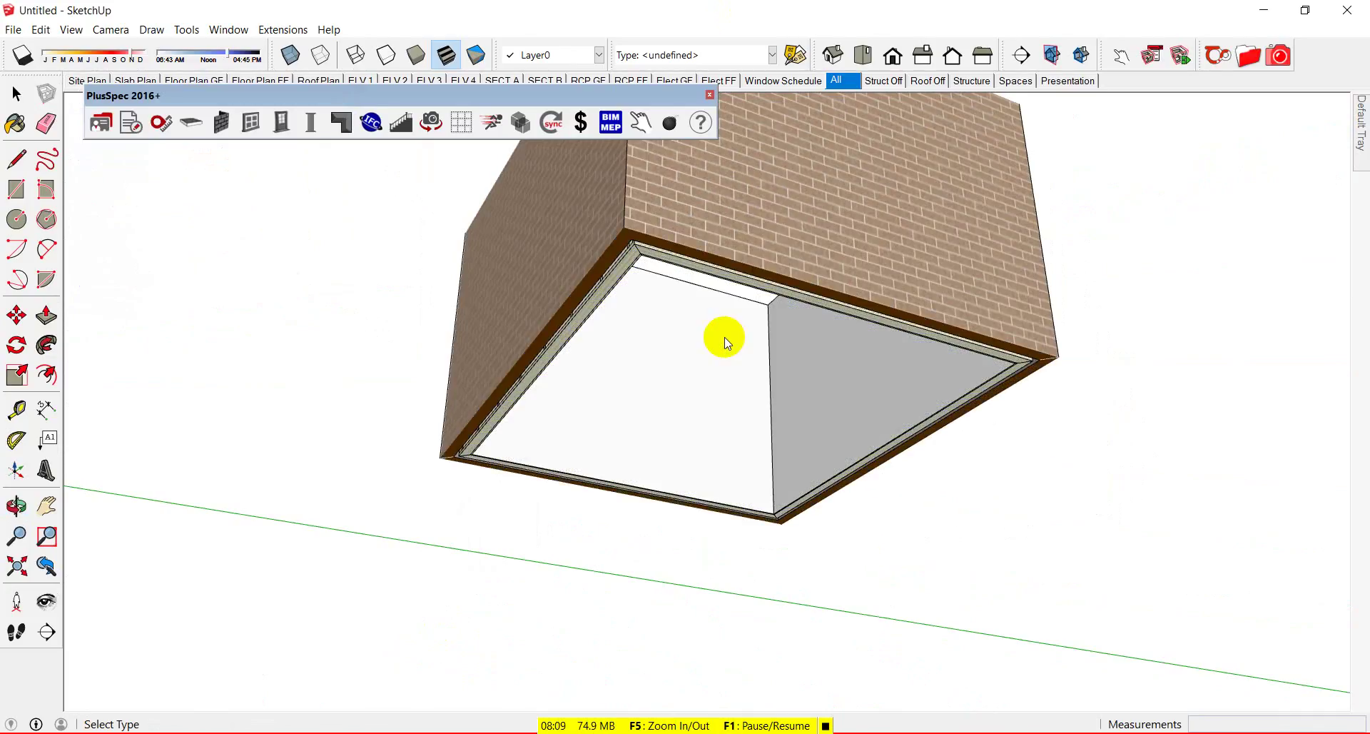
Step: Draw a rectangle about 4200 by 3704 mm between opposite corners on the walls' underside, inside the brickwork, and select its face
{"action": "key", "text": "r"}
{"action": "left_click", "coordinate": [637, 246]}
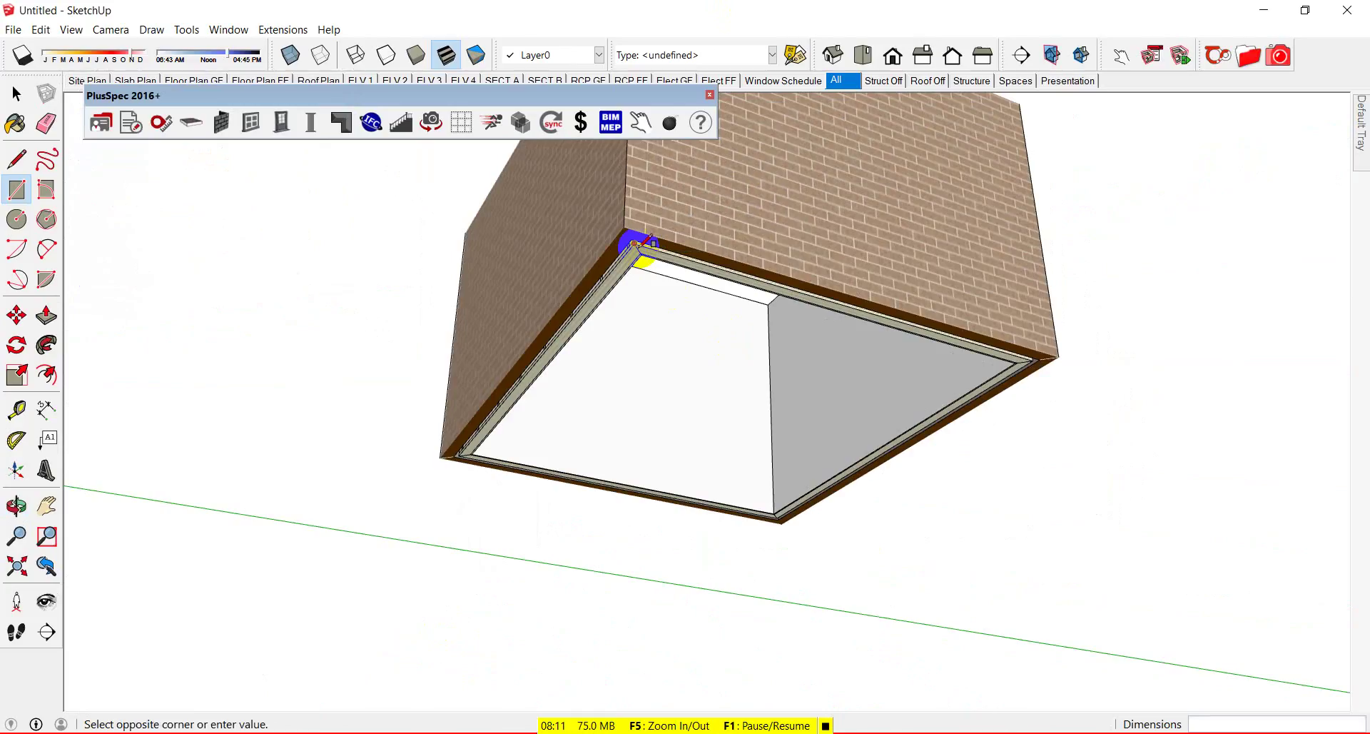
{"action": "scroll", "coordinate": [780, 517], "scroll_direction": "up", "scroll_amount": 5}
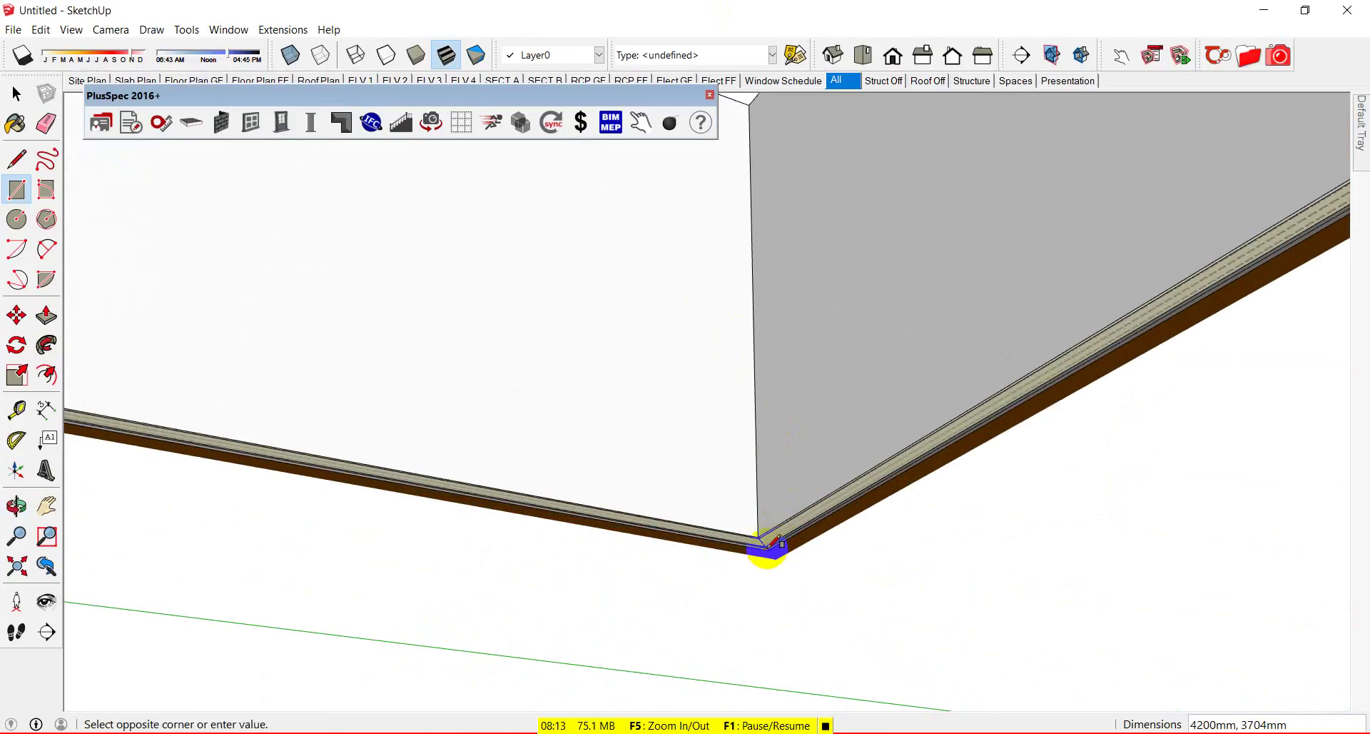
{"action": "left_click", "coordinate": [773, 542]}
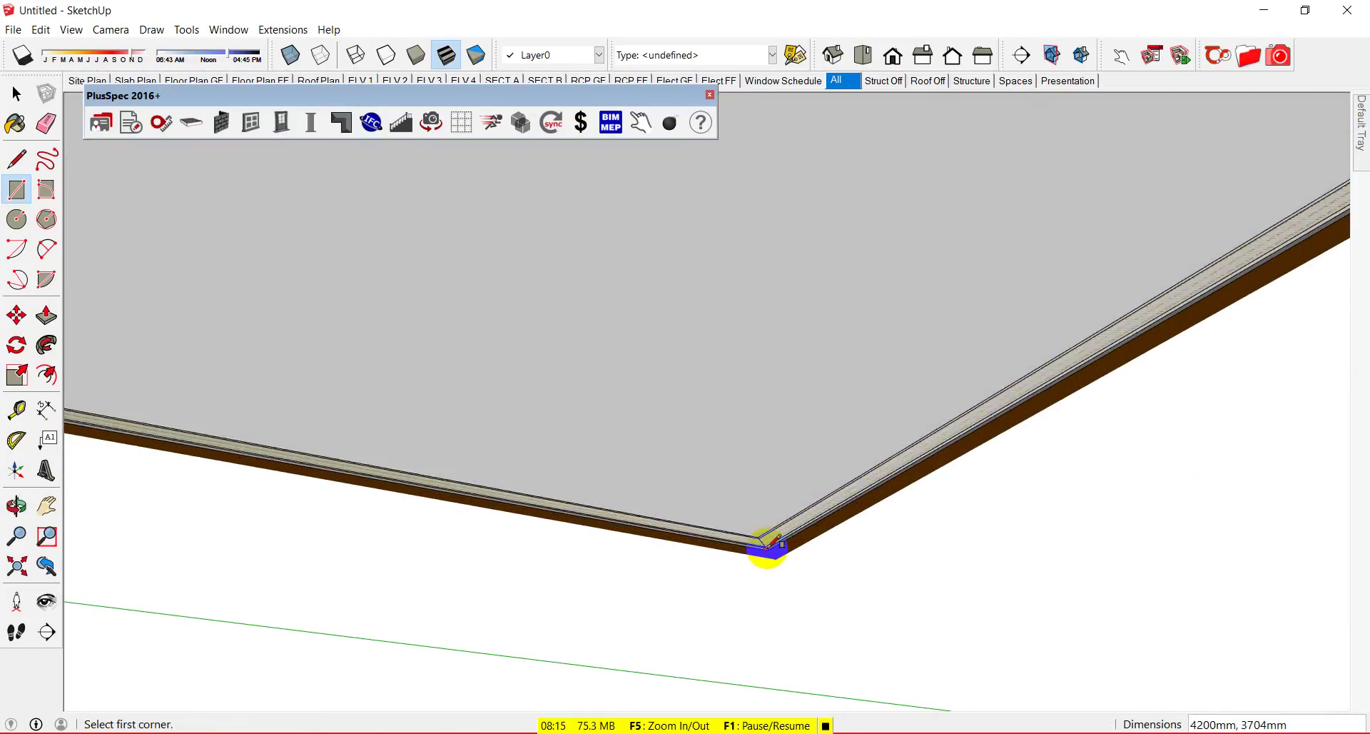
{"action": "scroll", "coordinate": [780, 489], "scroll_direction": "down", "scroll_amount": 5}
{"action": "key", "text": "space"}
{"action": "left_click", "coordinate": [716, 388]}
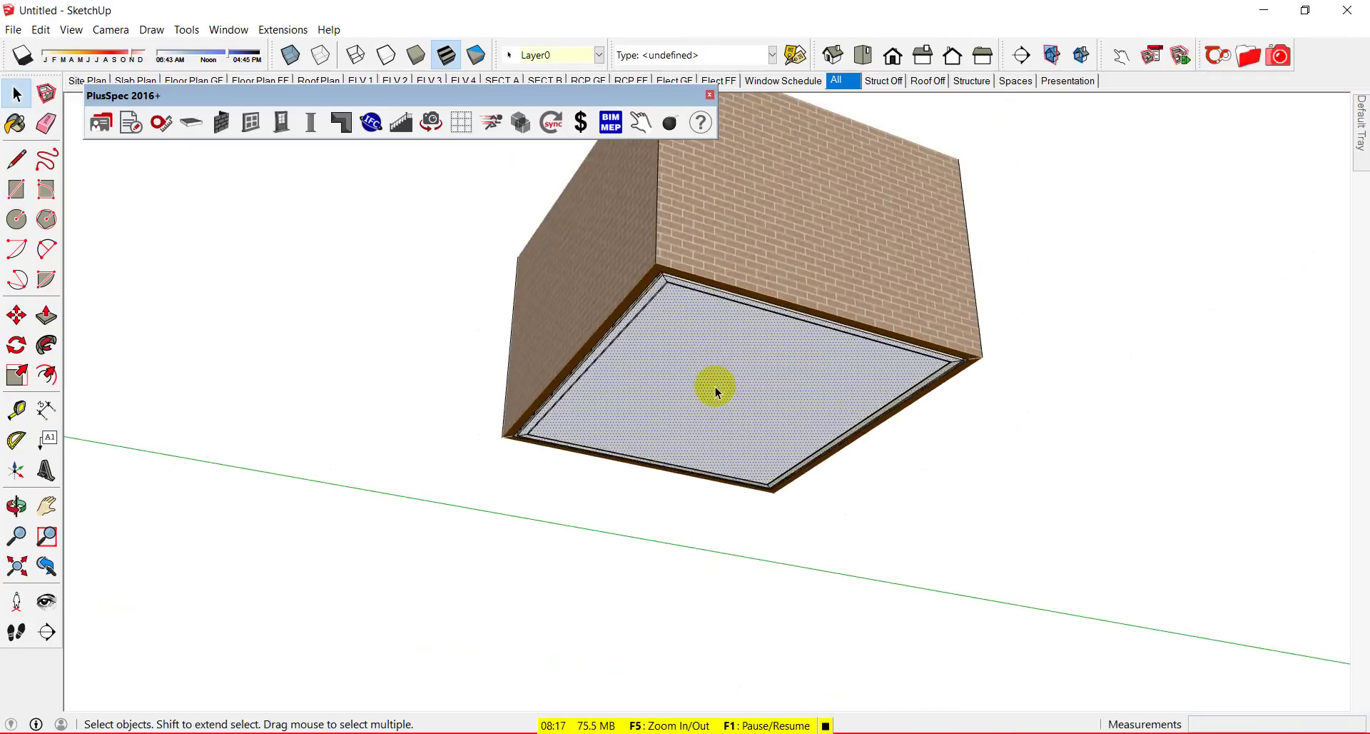
Step: Draw three overlapping rectangles beyond the copied building: about 5663 by 8951 mm, about 9029 by 7632 mm, and a smaller one
{"action": "mouse_move", "coordinate": [706, 371]}
{"action": "middle_mouse_down"}
{"action": "mouse_move", "coordinate": [649, 361]}
{"action": "mouse_move", "coordinate": [435, 401]}
{"action": "mouse_move", "coordinate": [343, 395]}
{"action": "mouse_move", "coordinate": [301, 468]}
{"action": "mouse_move", "coordinate": [587, 379]}
{"action": "mouse_move", "coordinate": [499, 459]}
{"action": "mouse_move", "coordinate": [483, 366]}
{"action": "mouse_move", "coordinate": [488, 587]}
{"action": "mouse_move", "coordinate": [514, 578]}
{"action": "middle_mouse_up"}
{"action": "key", "text": "r"}
{"action": "left_click", "coordinate": [590, 551]}
{"action": "left_click", "coordinate": [810, 498]}
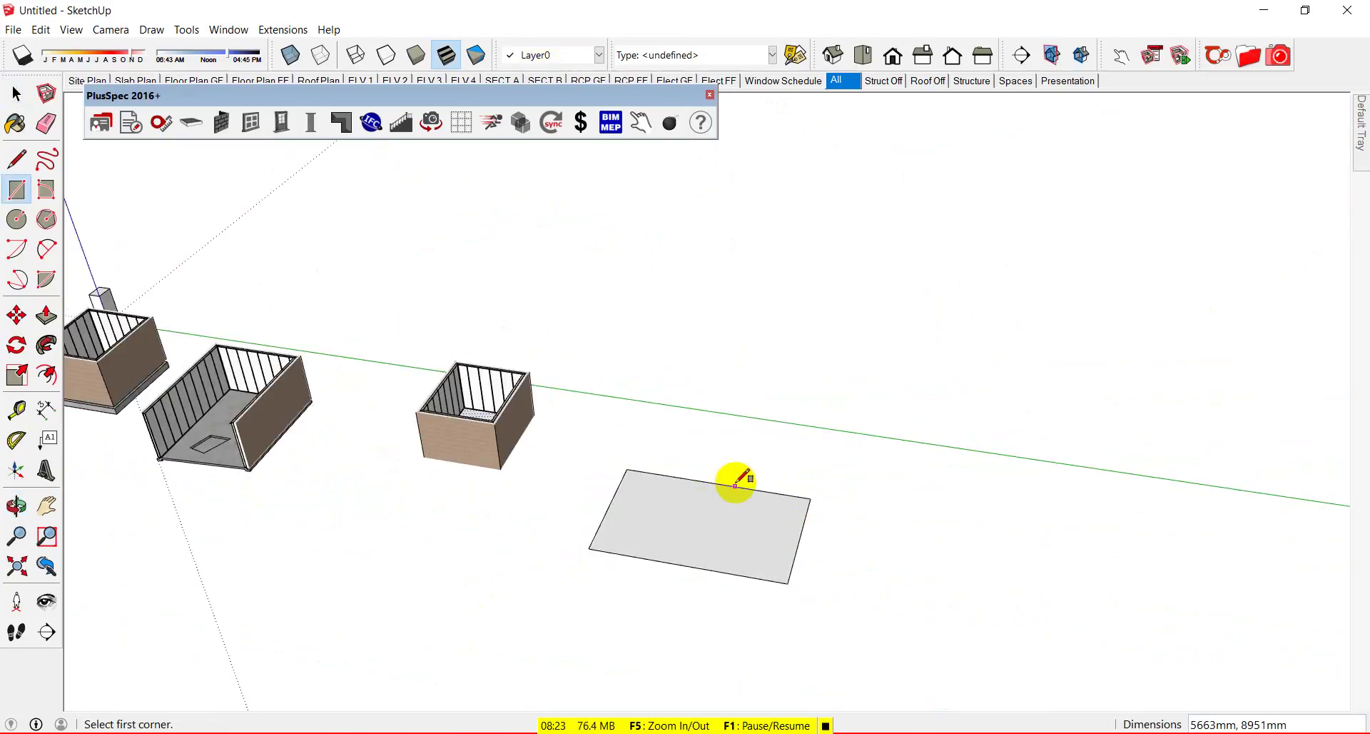
{"action": "left_click", "coordinate": [890, 416]}
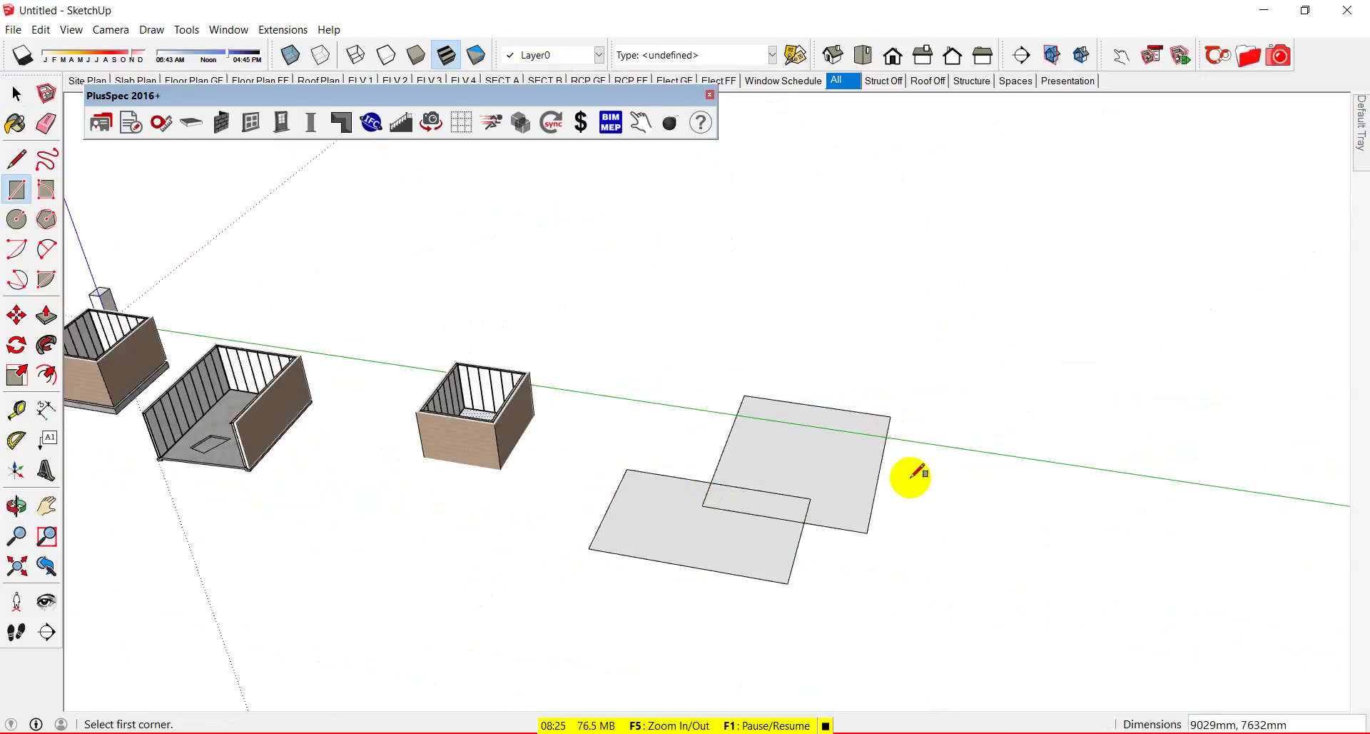
{"action": "left_click", "coordinate": [862, 462]}
{"action": "left_click", "coordinate": [982, 518]}
{"action": "key", "text": "space"}
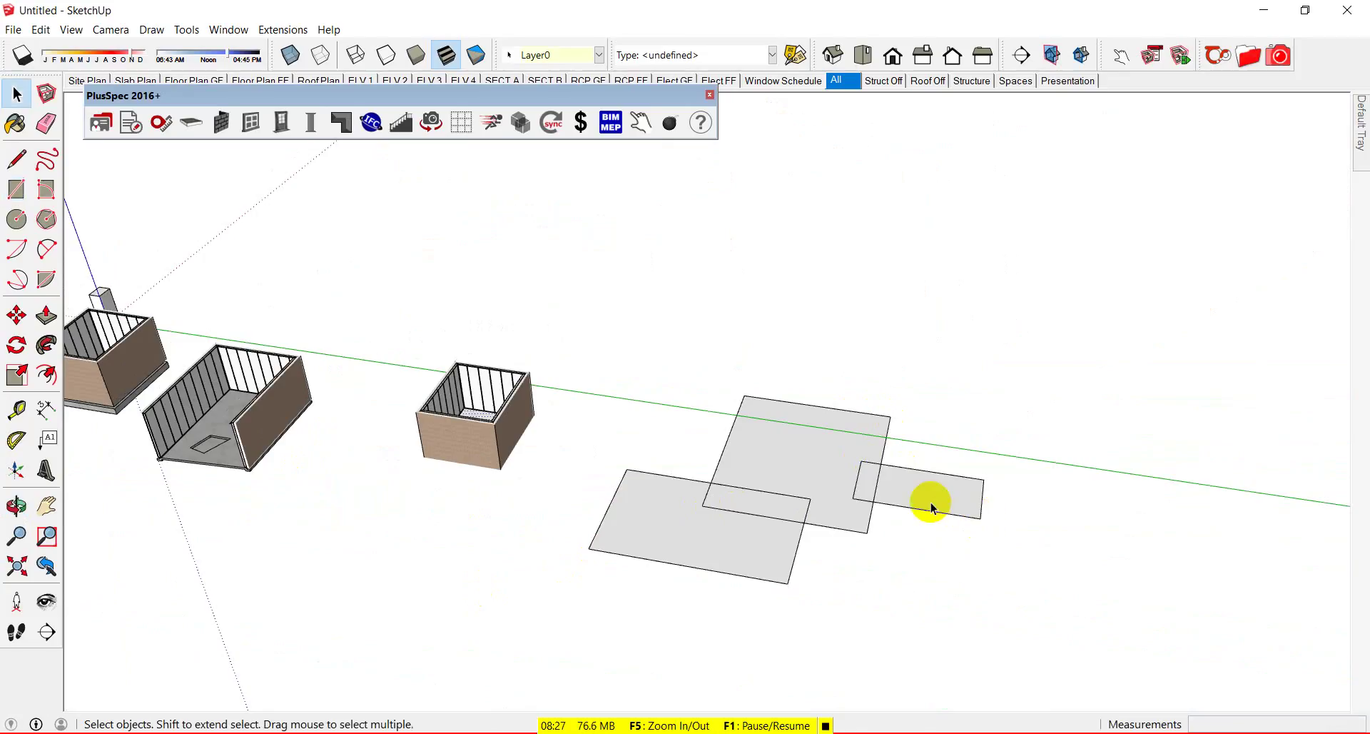
Step: Erase the overlapping inner edges to merge the three rectangles into one stepped face, and select that face
{"action": "key", "text": "e"}
{"action": "mouse_move", "coordinate": [890, 480]}
{"action": "left_mouse_down"}
{"action": "mouse_move", "coordinate": [835, 474]}
{"action": "mouse_move", "coordinate": [865, 457]}
{"action": "mouse_move", "coordinate": [859, 505]}
{"action": "mouse_move", "coordinate": [767, 496]}
{"action": "mouse_move", "coordinate": [758, 521]}
{"action": "left_mouse_up"}
{"action": "key", "text": "space"}
{"action": "left_click", "coordinate": [749, 524]}
{"action": "scroll", "coordinate": [719, 508], "scroll_direction": "up", "scroll_amount": 2}
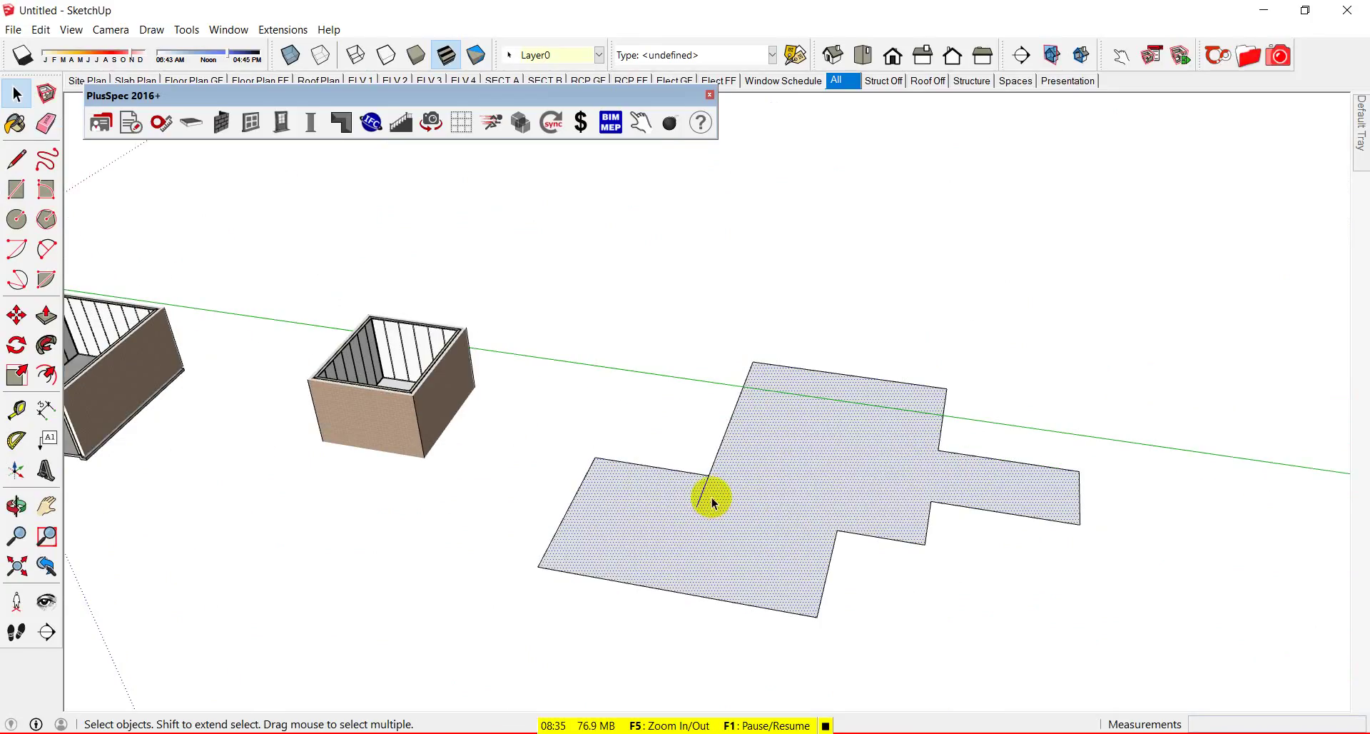
Step: Try to create a thickness-only ground floor slab 100 mm thick from the stepped face
{"action": "left_click", "coordinate": [191, 122]}
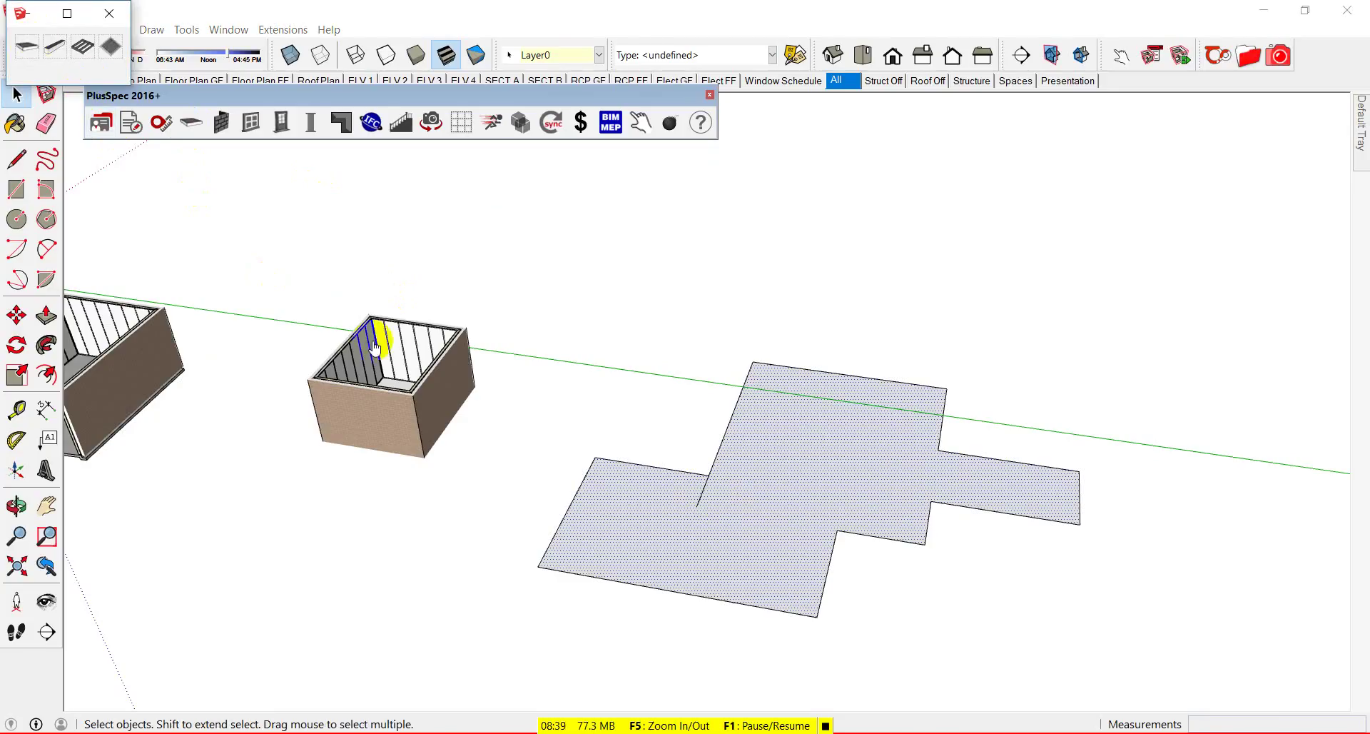
{"action": "left_click", "coordinate": [480, 383]}
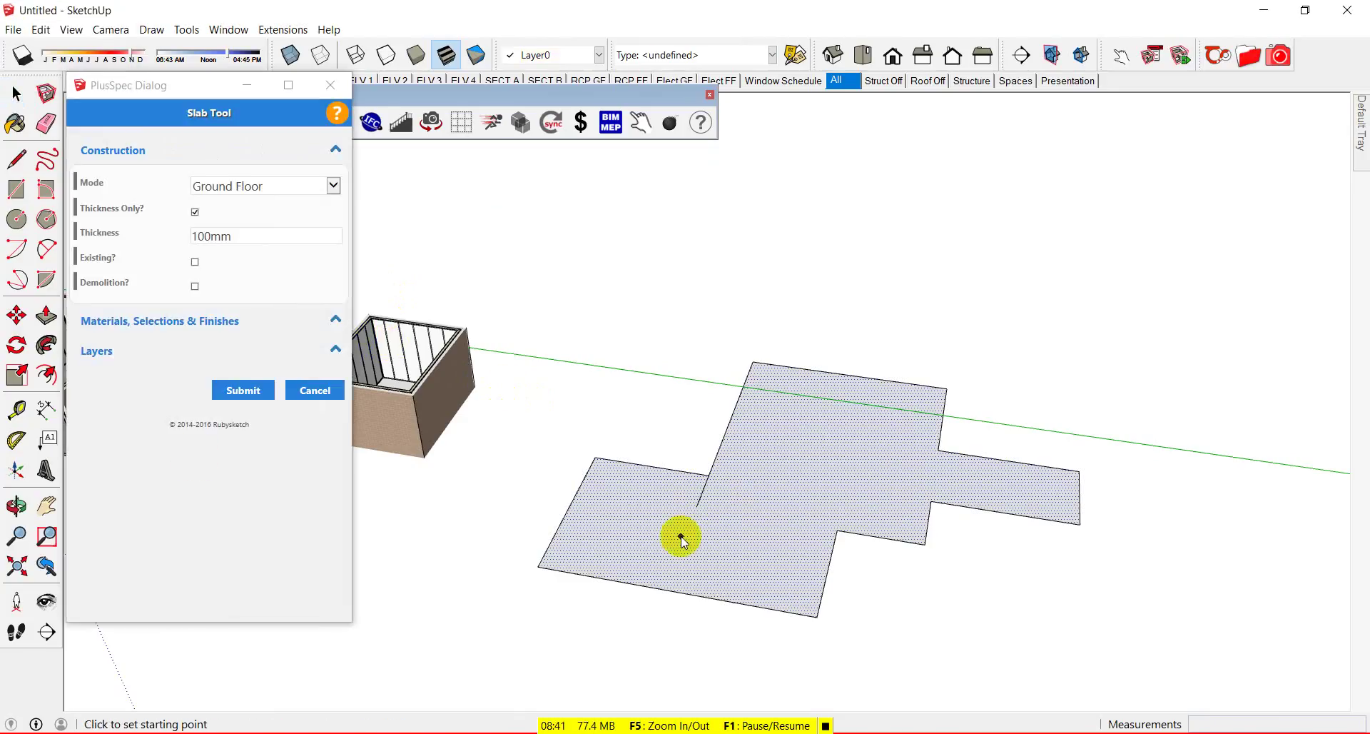
{"action": "left_click", "coordinate": [243, 390]}
{"action": "middle_click_drag", "start_coordinate": [499, 499], "coordinate": [578, 456]}
{"action": "scroll", "coordinate": [713, 528], "scroll_direction": "up", "scroll_amount": 3}
{"action": "scroll", "coordinate": [578, 456], "scroll_direction": "down", "scroll_amount": 2}
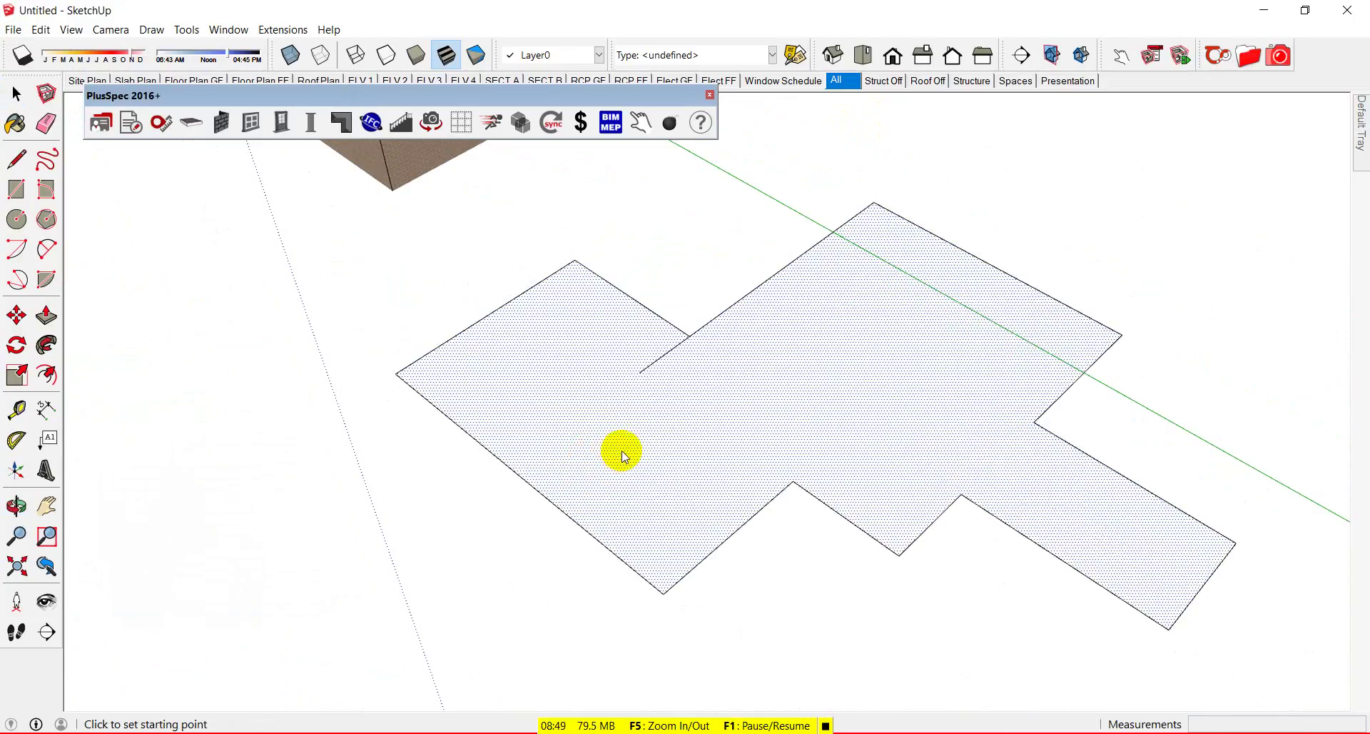
Step: Create a ground floor slab from the stepped face with thickness 100 mm, footings 400 by 350 mm and recess 150 by 172 mm
{"action": "left_click", "coordinate": [191, 121]}
{"action": "left_click", "coordinate": [80, 61]}
{"action": "left_click", "coordinate": [43, 54]}
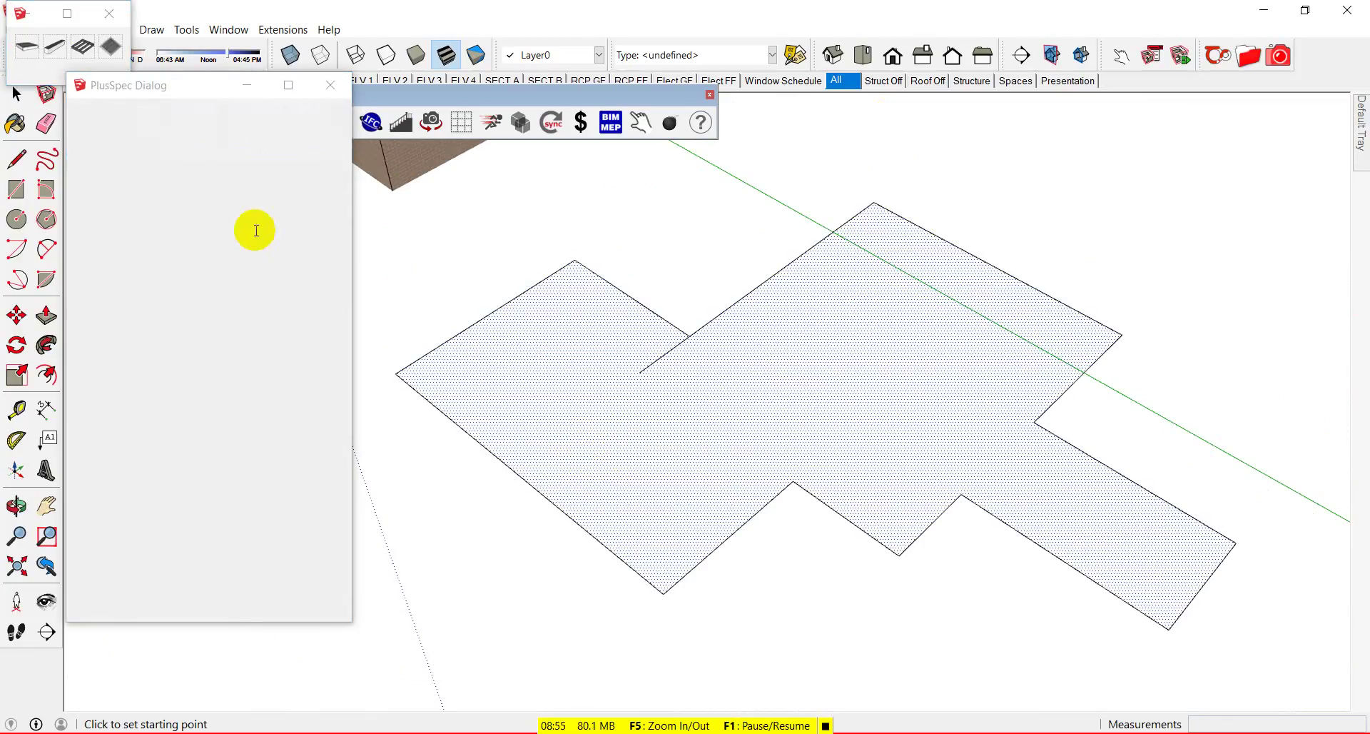
{"action": "left_click", "coordinate": [193, 214]}
{"action": "left_click", "coordinate": [194, 213]}
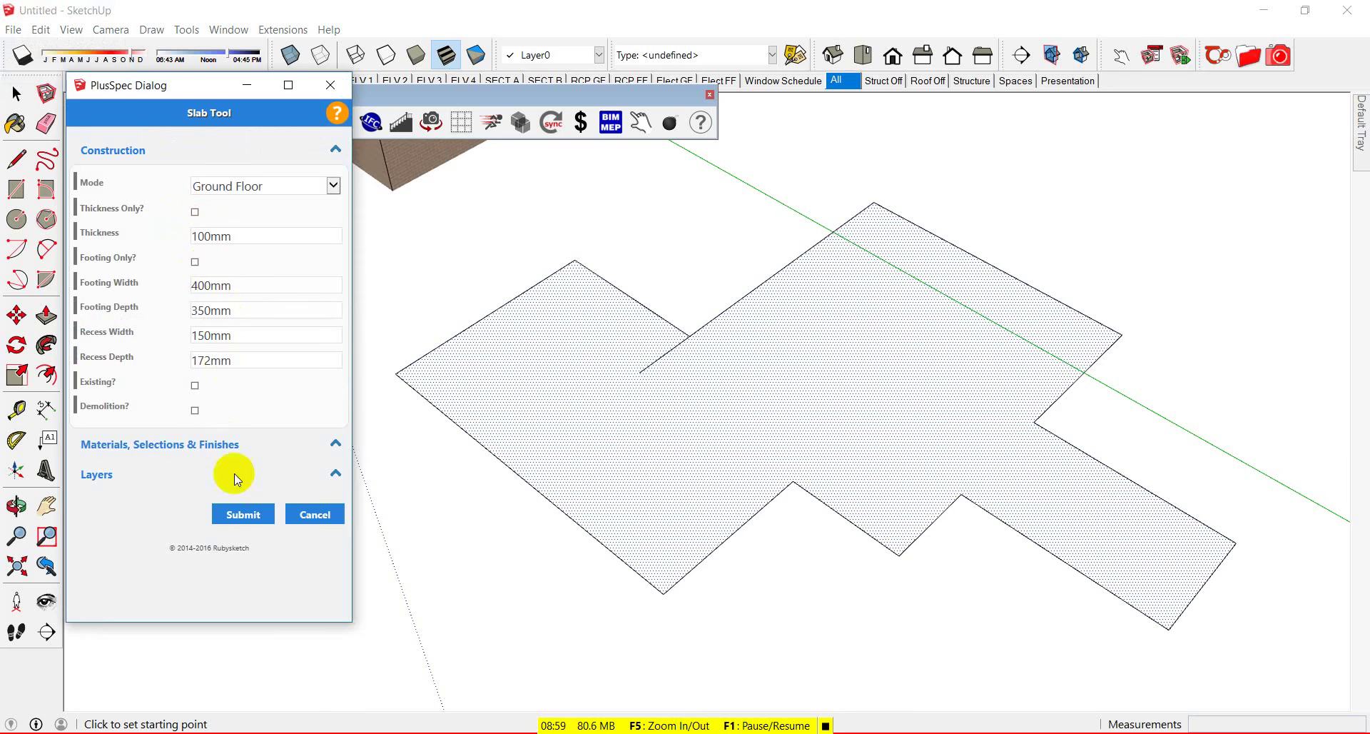
{"action": "left_click", "coordinate": [235, 514]}
{"action": "middle_click_drag", "start_coordinate": [269, 511], "coordinate": [774, 7]}
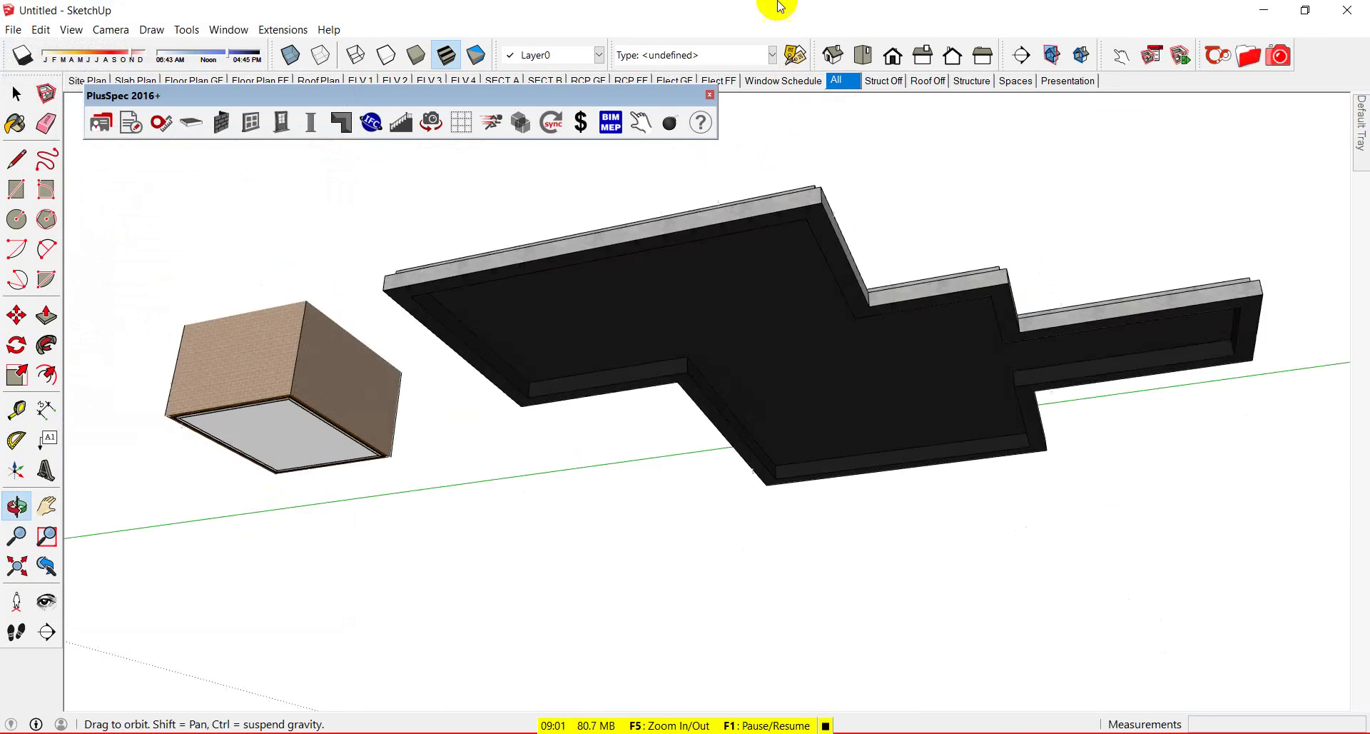
Step: Draw a rectangle about 10098 by 14475 mm on the empty ground beside the stepped slab
{"action": "mouse_move", "coordinate": [747, 309]}
{"action": "middle_mouse_down"}
{"action": "mouse_move", "coordinate": [618, 596]}
{"action": "mouse_move", "coordinate": [697, 538]}
{"action": "mouse_move", "coordinate": [685, 428]}
{"action": "mouse_move", "coordinate": [660, 414]}
{"action": "mouse_move", "coordinate": [648, 483]}
{"action": "mouse_move", "coordinate": [597, 498]}
{"action": "mouse_move", "coordinate": [821, 401]}
{"action": "middle_mouse_up"}
{"action": "key", "text": "r"}
{"action": "left_click", "coordinate": [362, 392]}
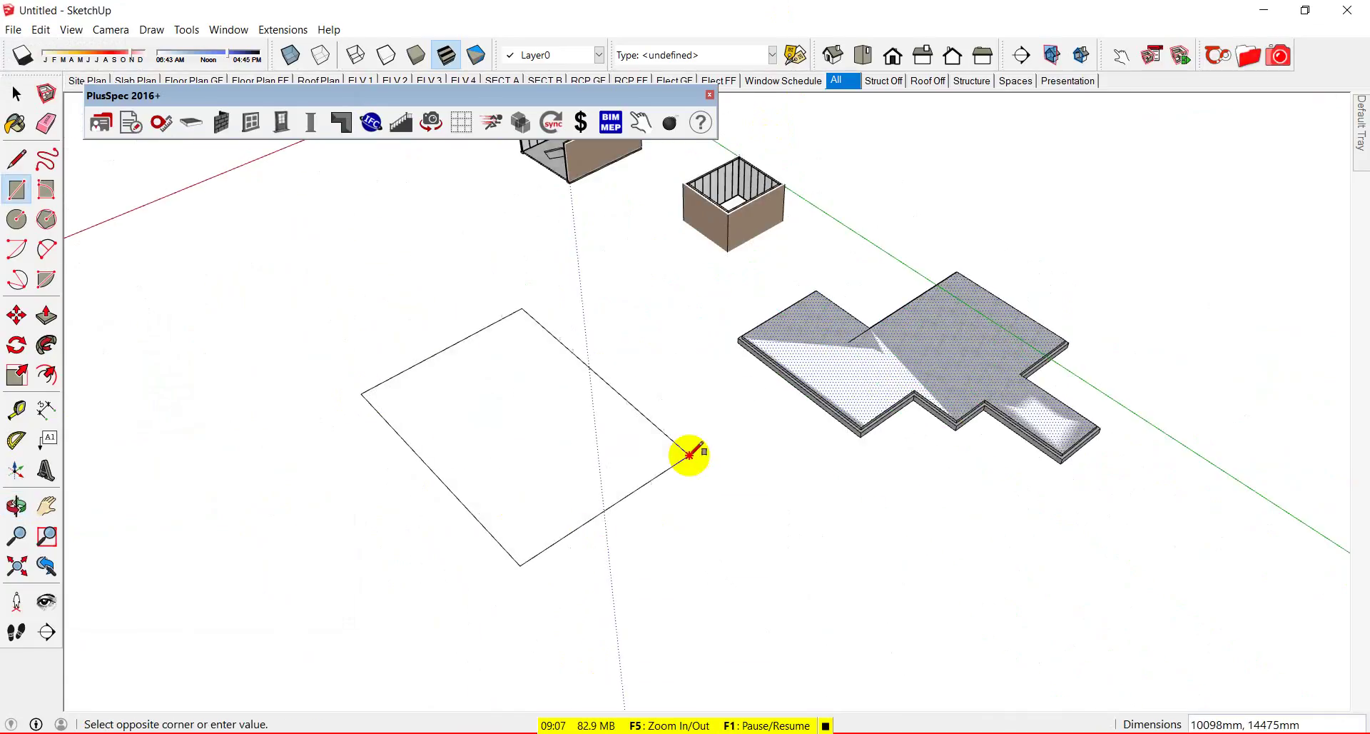
{"action": "left_click", "coordinate": [688, 454]}
{"action": "key", "text": "space"}
Step: Draw line segments along the new rectangle's edge facing the stepped slab to split it into several pieces
{"action": "key", "text": "l"}
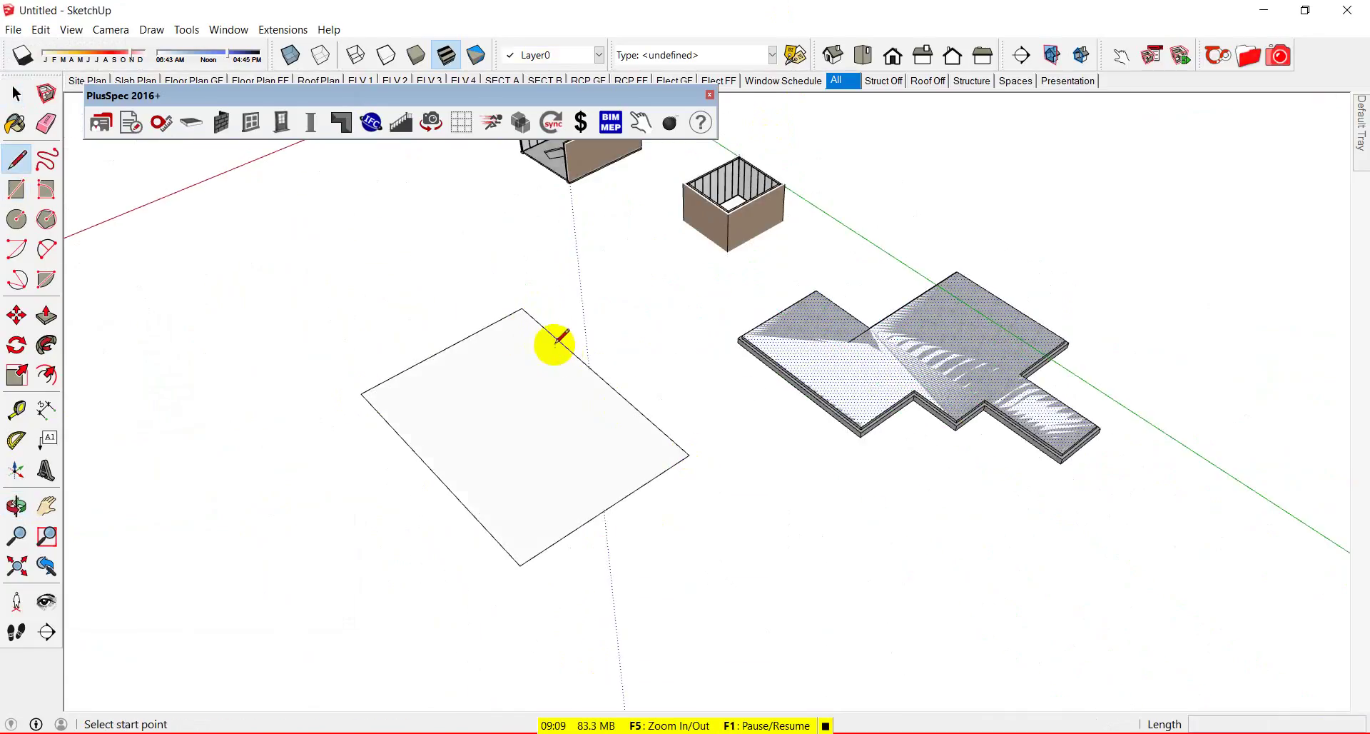
{"action": "left_click", "coordinate": [552, 332]}
{"action": "left_click", "coordinate": [584, 361]}
{"action": "left_click", "coordinate": [593, 371]}
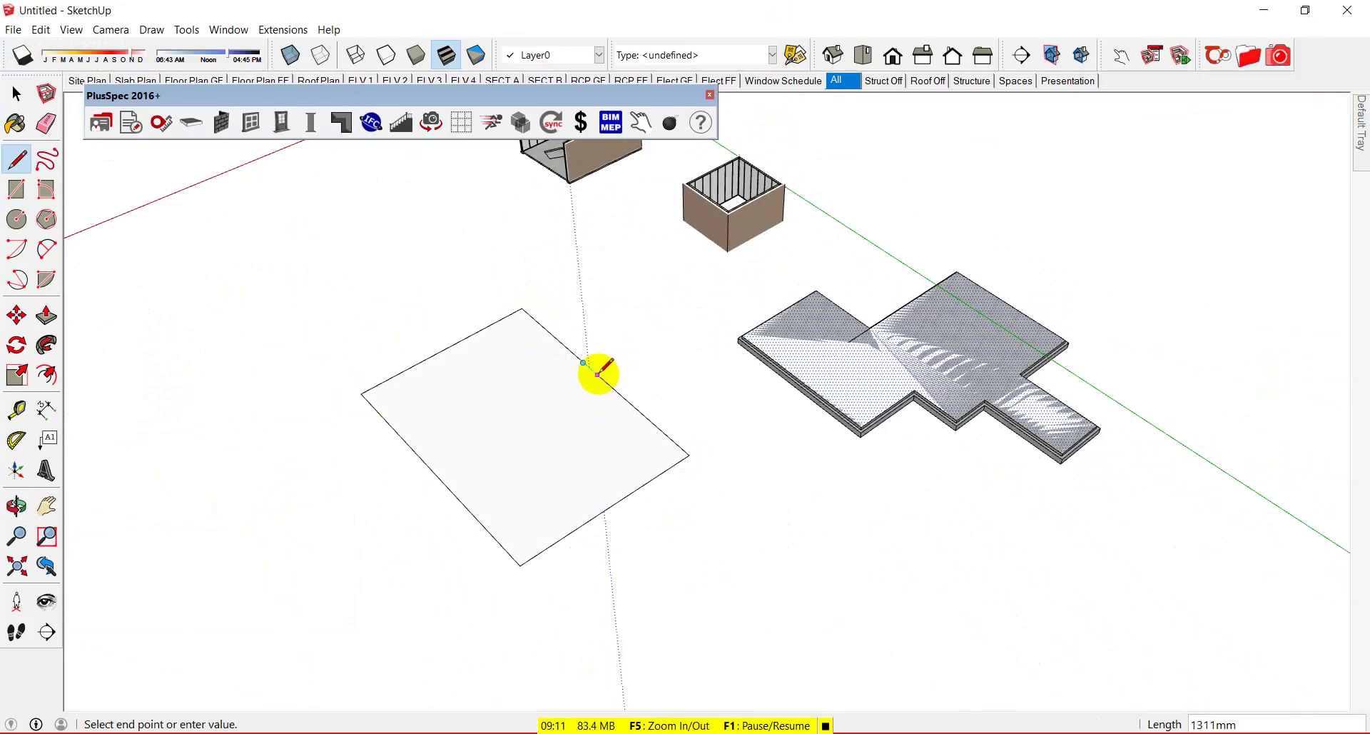
{"action": "key", "text": "space"}
Step: Try to create a ground floor slab from the rectangle with thickness 100 mm, footings 400 by 350 mm and recess 150 by 172 mm
{"action": "left_click", "coordinate": [572, 429]}
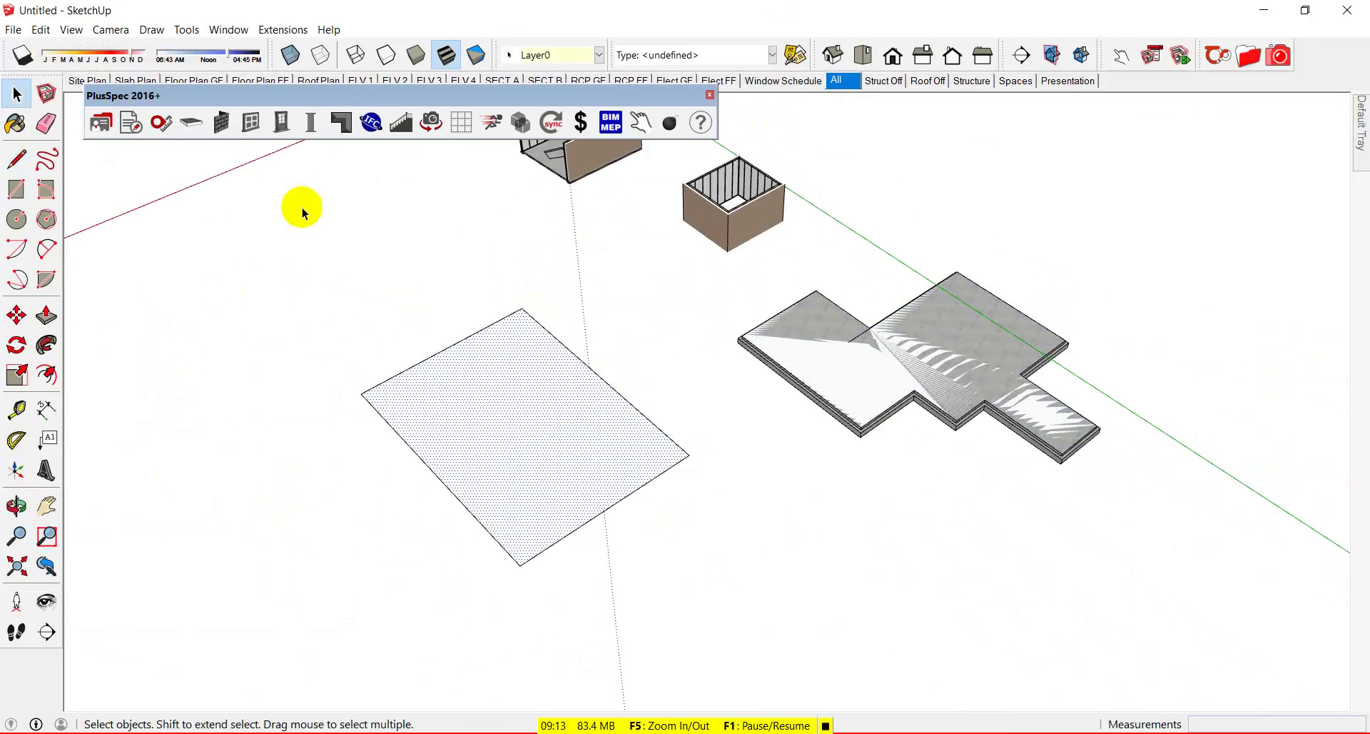
{"action": "left_click", "coordinate": [190, 126]}
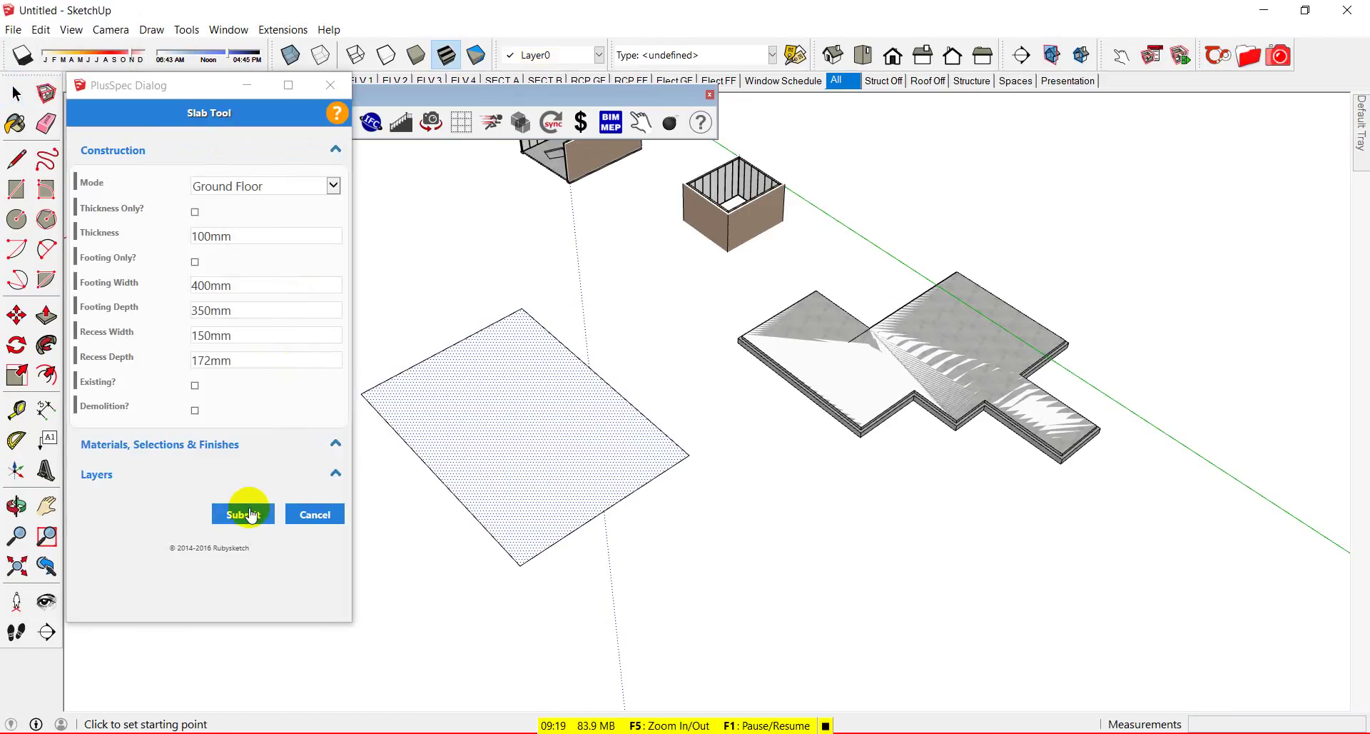
{"action": "left_click", "coordinate": [246, 512]}
{"action": "mouse_move", "coordinate": [492, 468]}
{"action": "middle_mouse_down"}
{"action": "mouse_move", "coordinate": [521, 468]}
{"action": "mouse_move", "coordinate": [567, 330]}
{"action": "mouse_move", "coordinate": [624, 58]}
{"action": "mouse_move", "coordinate": [497, 449]}
{"action": "middle_mouse_up"}
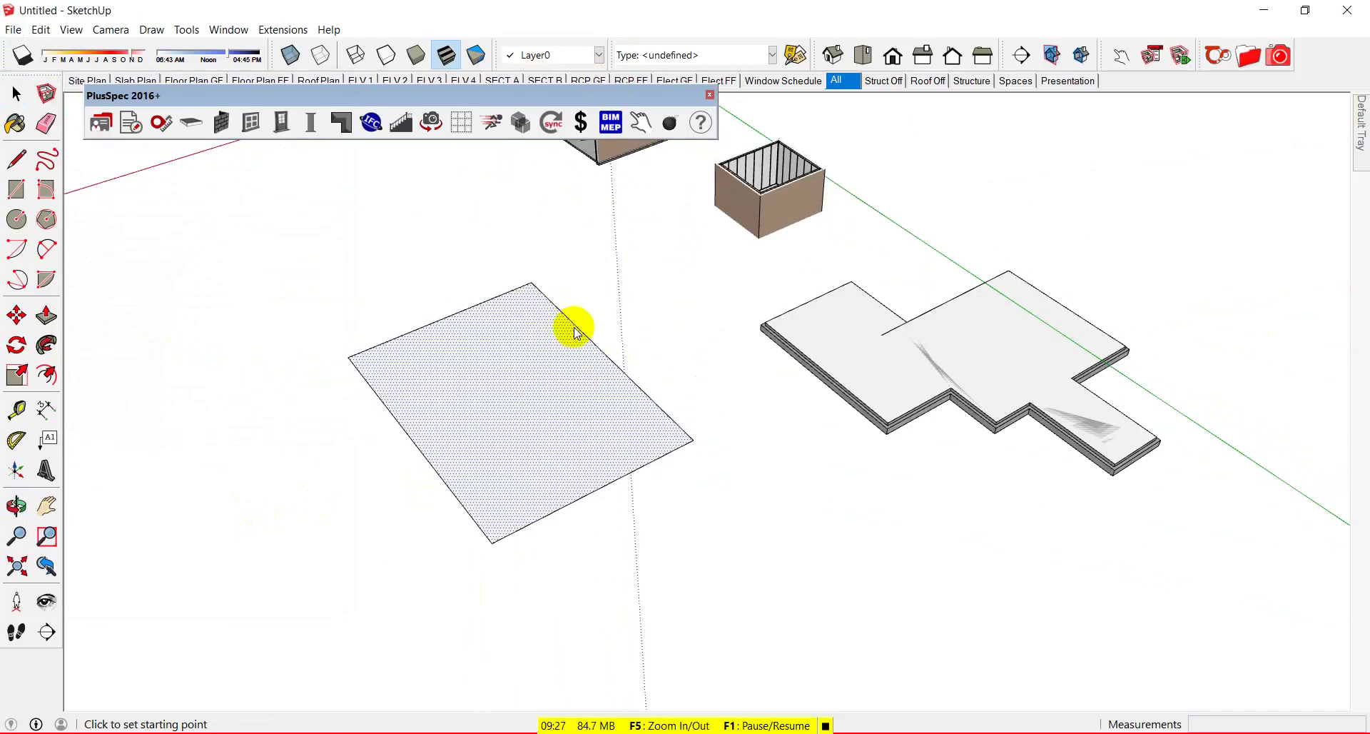
Step: Select the individual pieces of the rectangle's split edge to examine where it is broken
{"action": "scroll", "coordinate": [580, 335], "scroll_direction": "up", "scroll_amount": 3}
{"action": "key", "text": "space"}
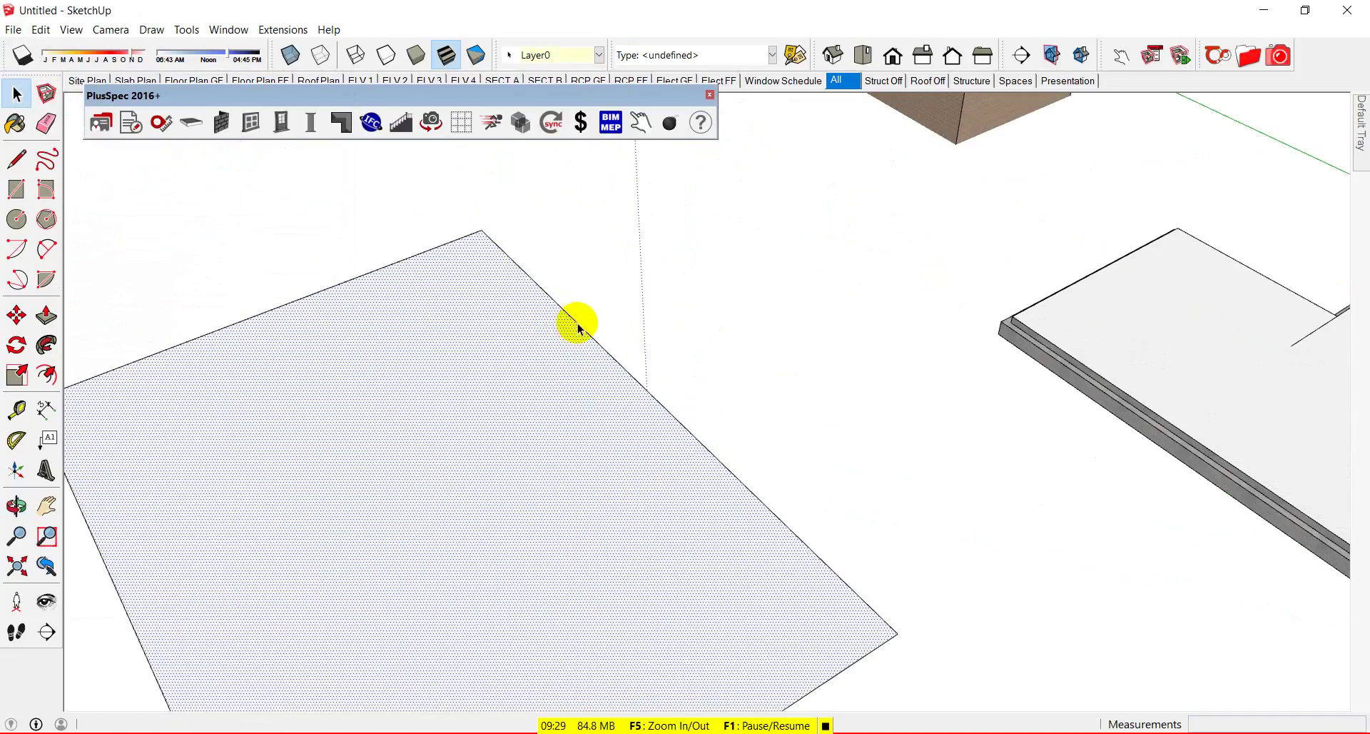
{"action": "left_click", "coordinate": [577, 322]}
{"action": "left_click", "coordinate": [522, 276]}
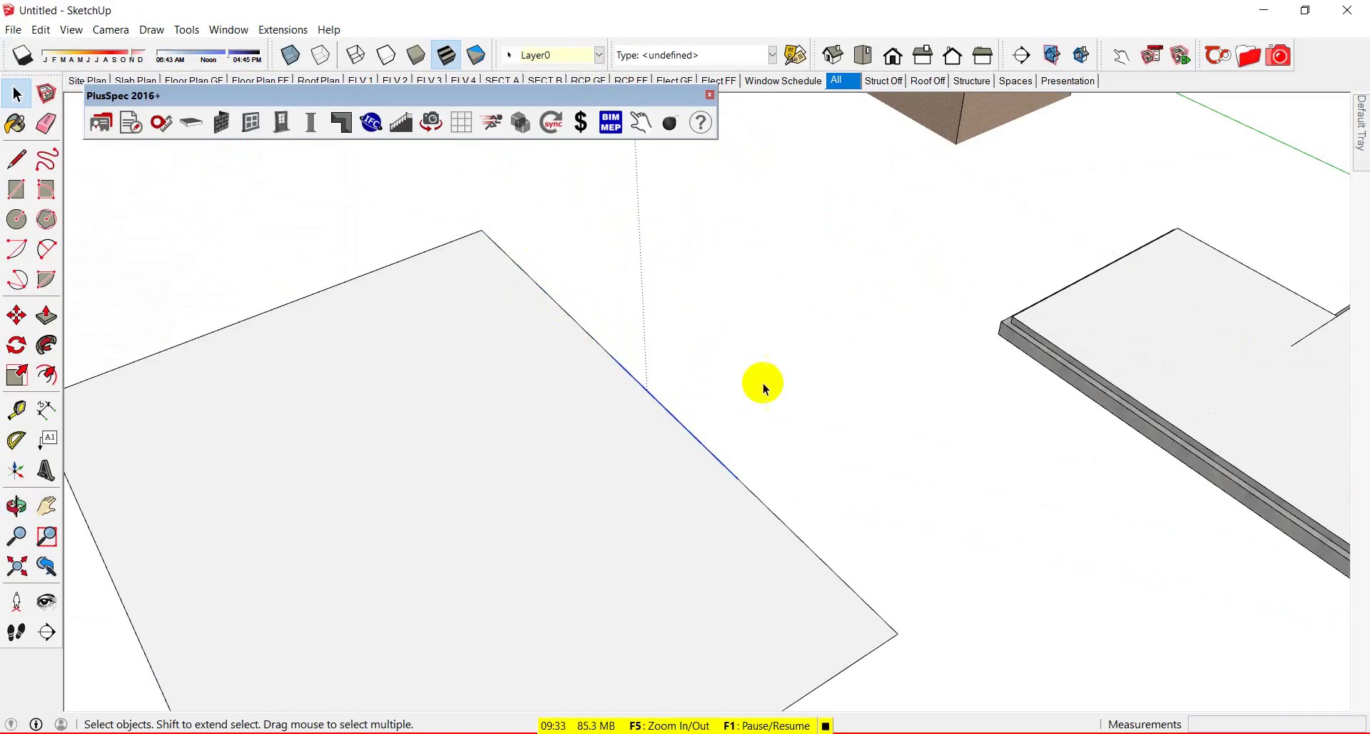
Step: Enable endpoints in the current style's edge settings to mark the breaks in the rectangle's outline
{"action": "mouse_move", "coordinate": [1363, 132]}
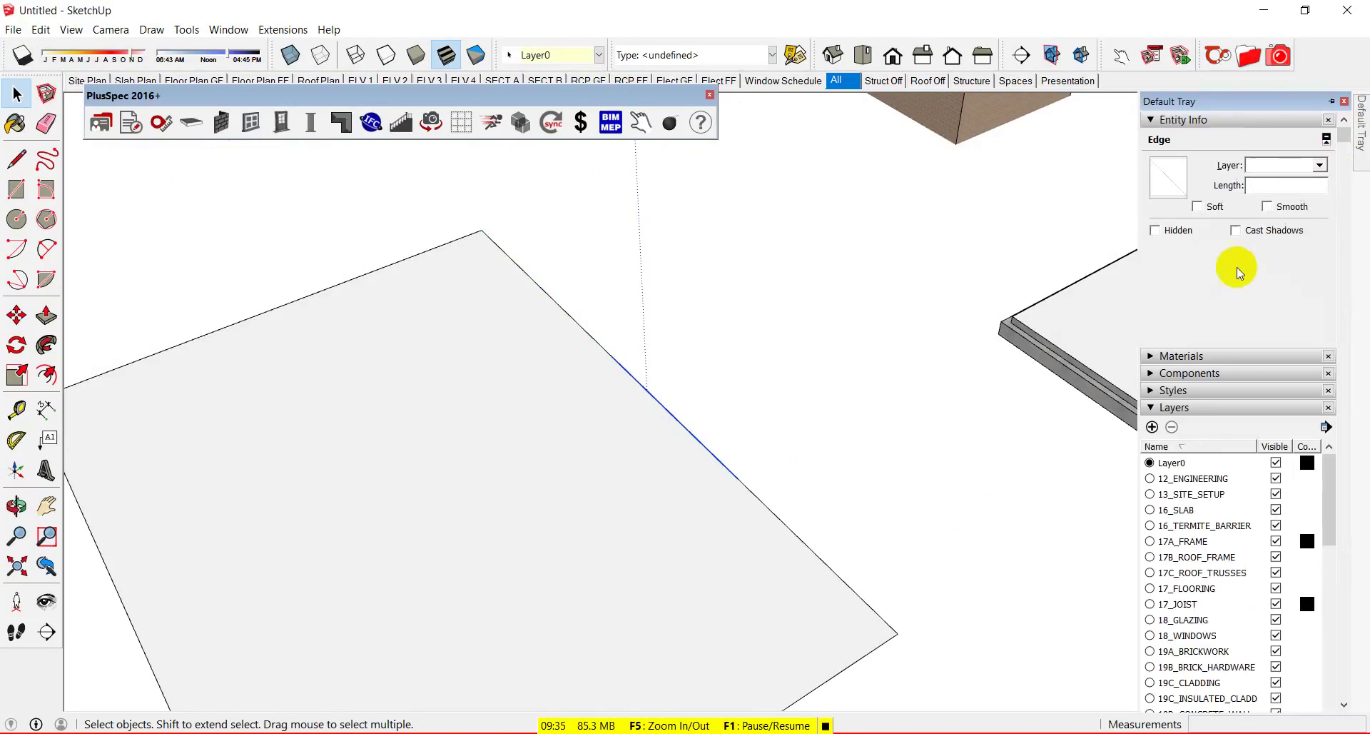
{"action": "left_click", "coordinate": [1151, 391]}
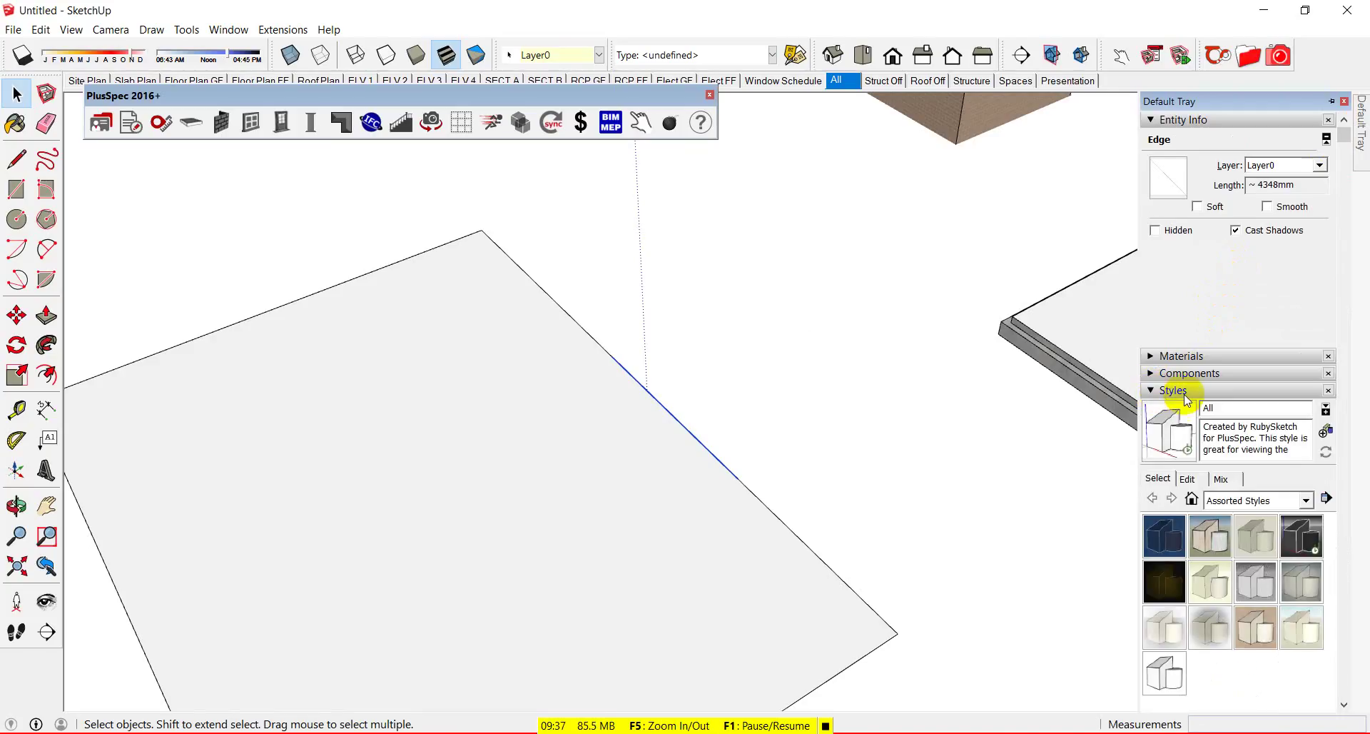
{"action": "left_click", "coordinate": [1188, 476]}
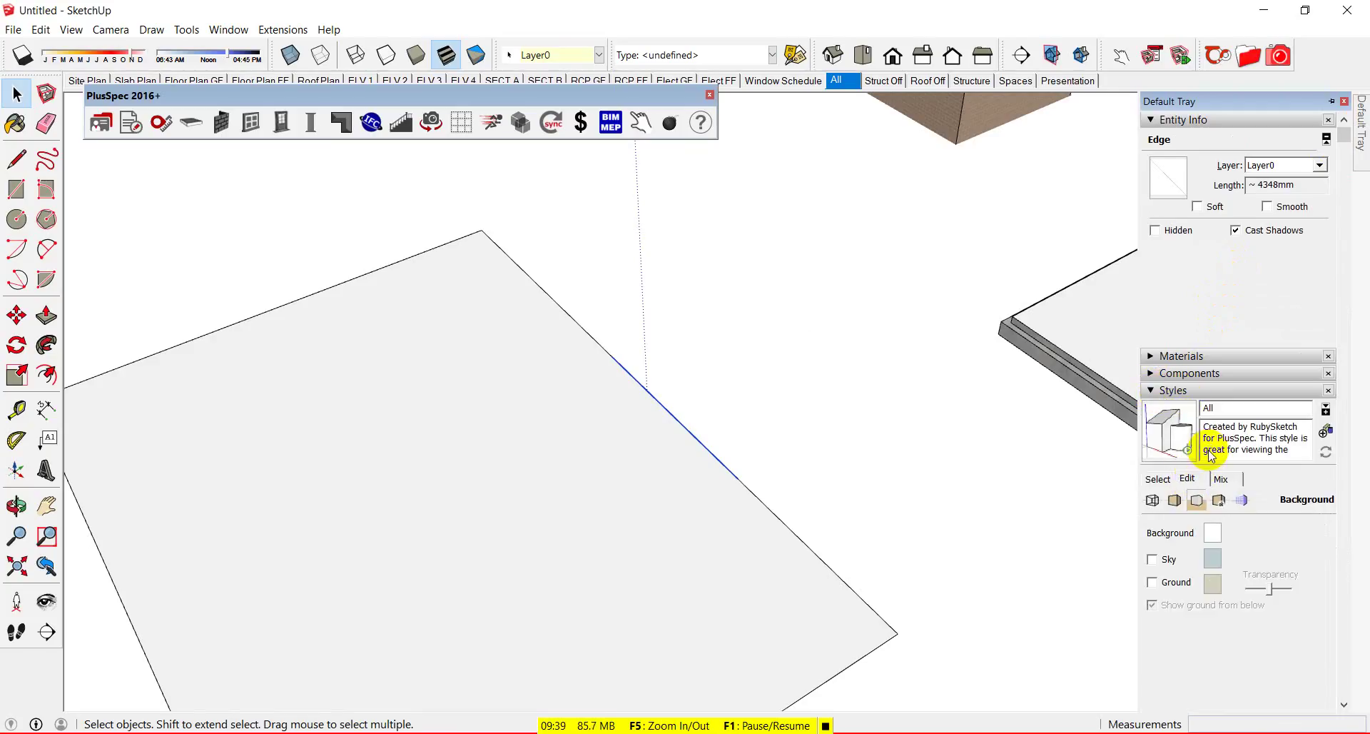
{"action": "left_click", "coordinate": [1152, 500]}
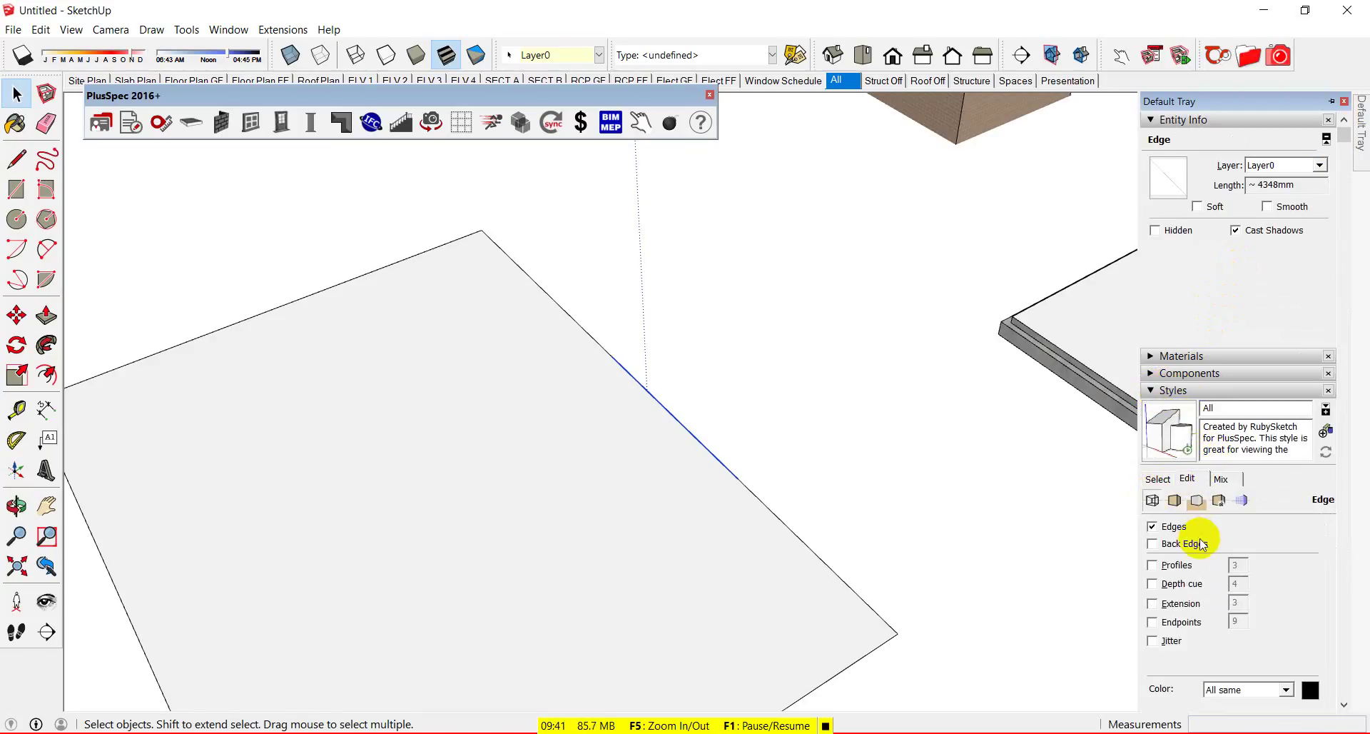
{"action": "left_click", "coordinate": [1152, 624]}
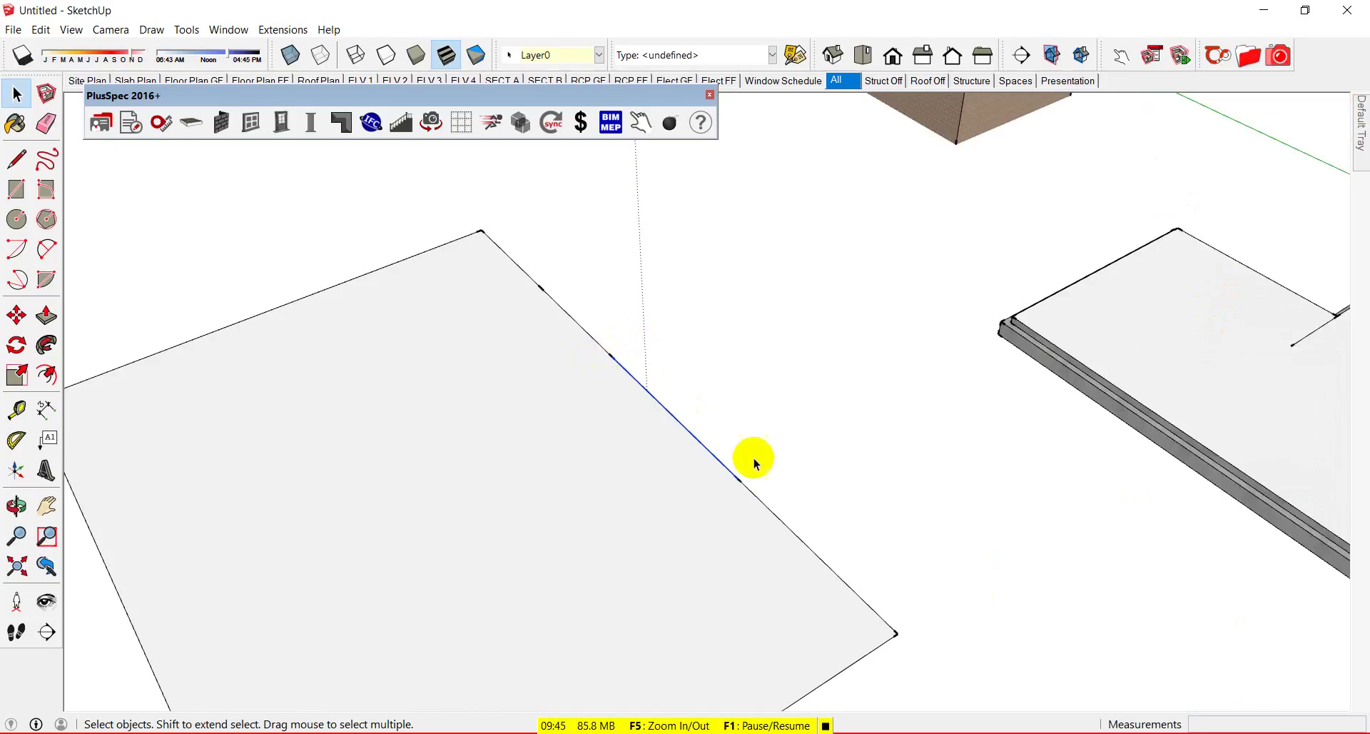
{"action": "middle_click_drag", "start_coordinate": [526, 346], "coordinate": [569, 346]}
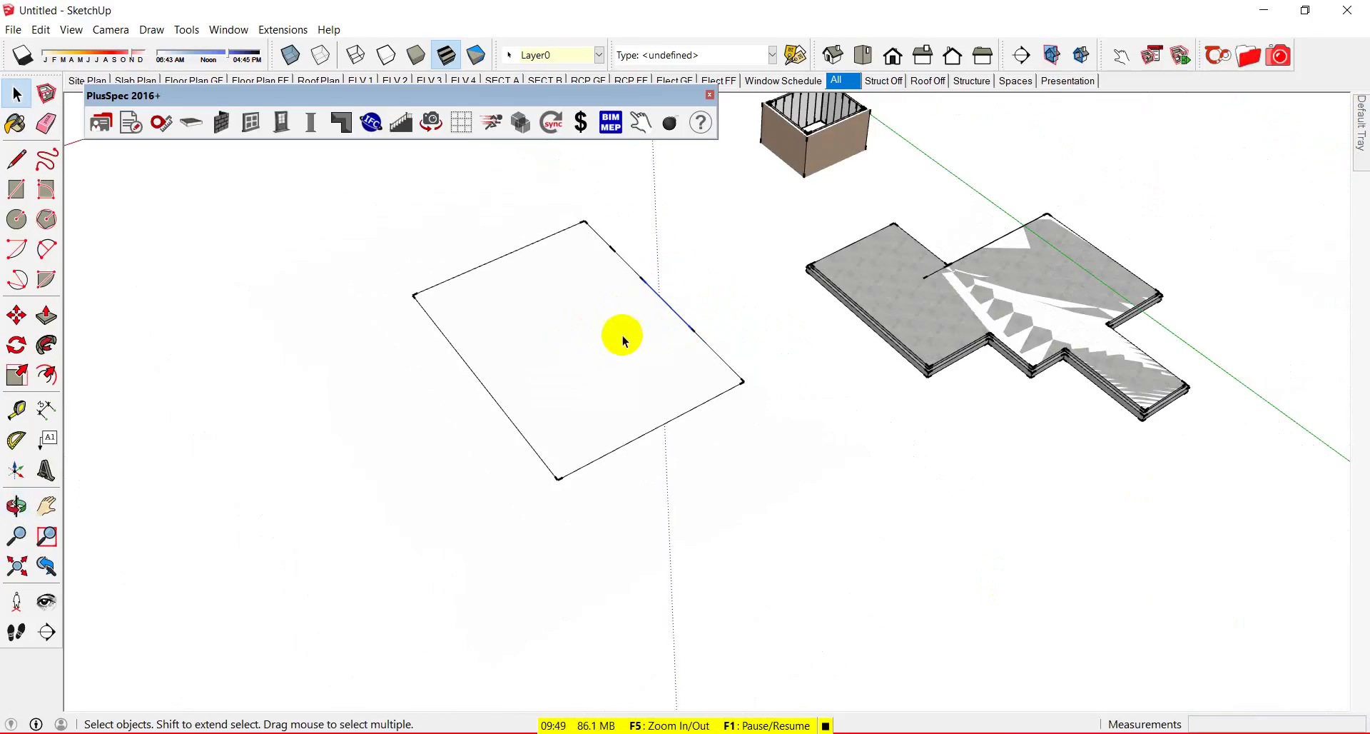